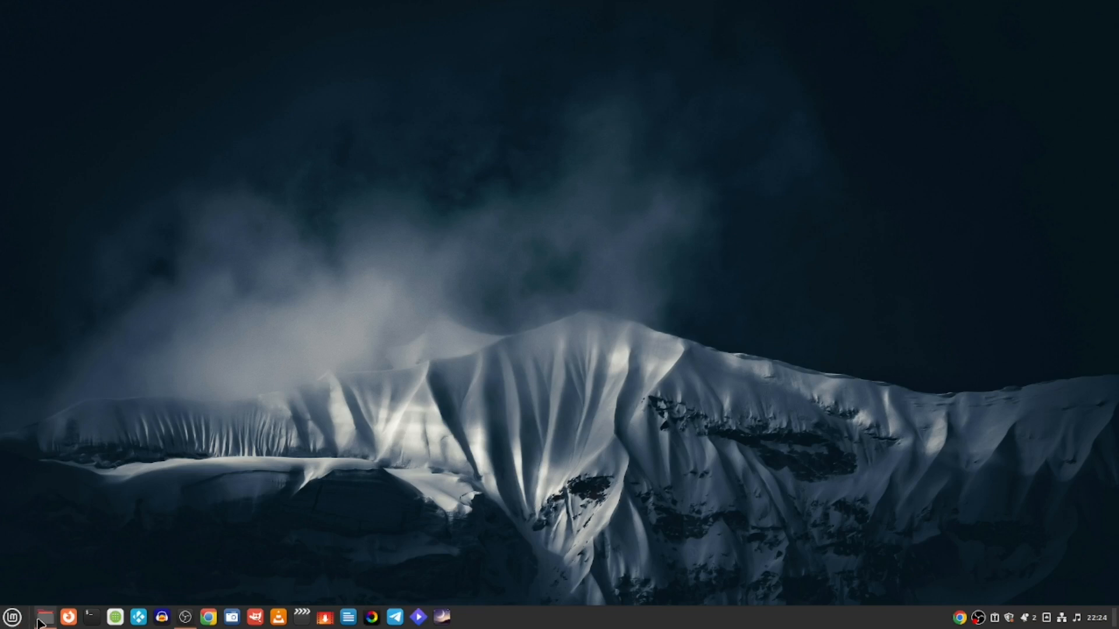
Open the raw photo 44-2.dng from the "Raw photos for editing" folder in RawTherapee
left_click(45, 616)
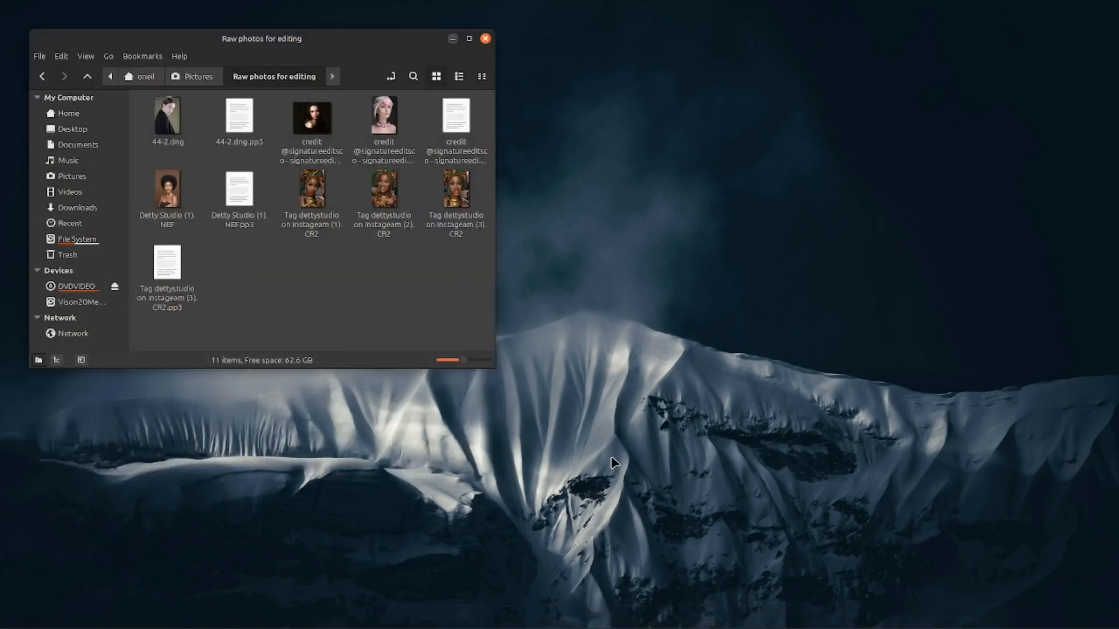
double_click(168, 129)
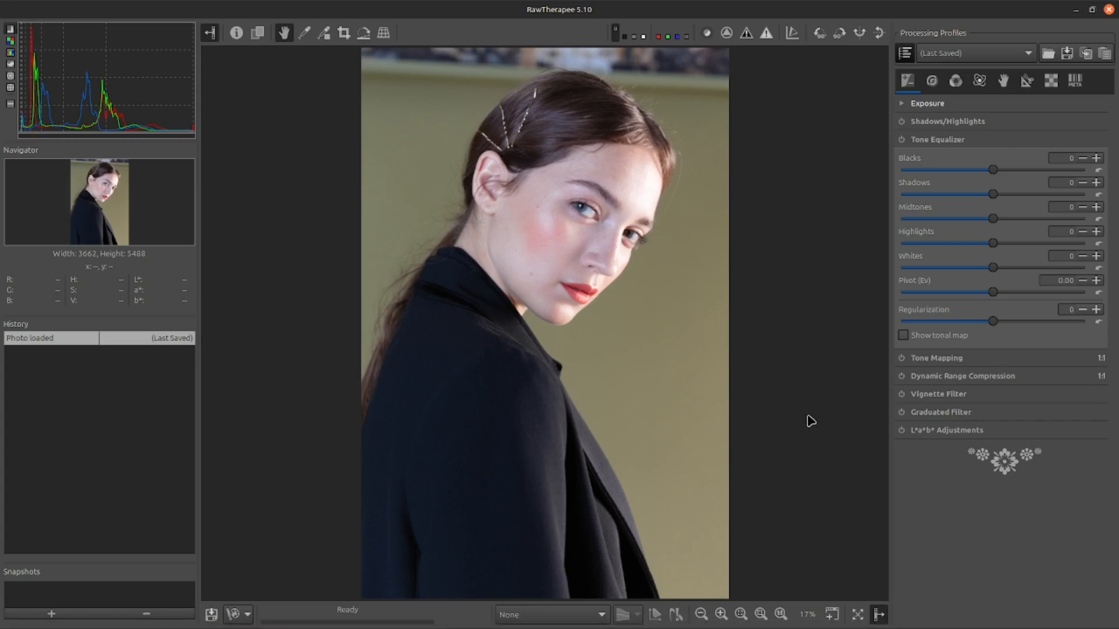
Send the photo from RawTherapee to GNU Image Manipulation Program, converting it to the built-in sRGB color profile
left_click(235, 616)
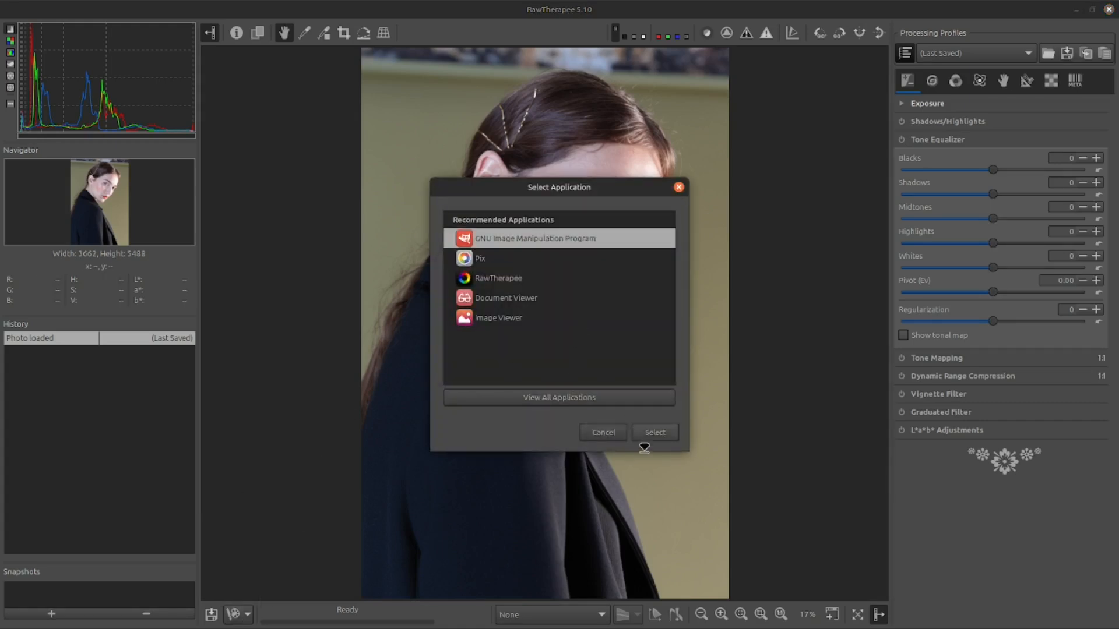
left_click(657, 432)
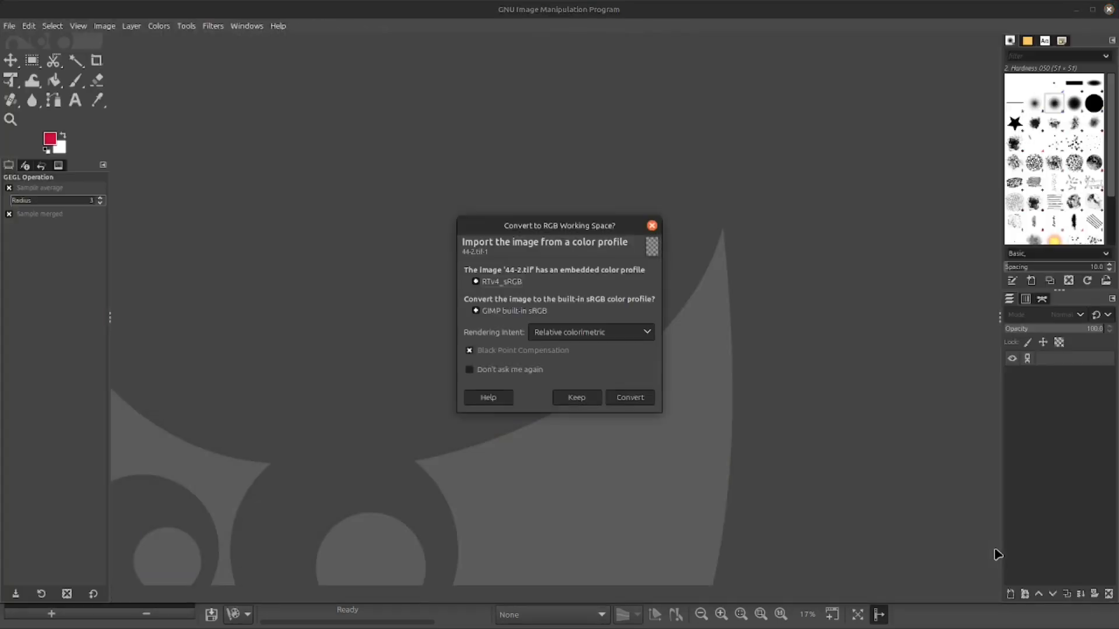
left_click(639, 399)
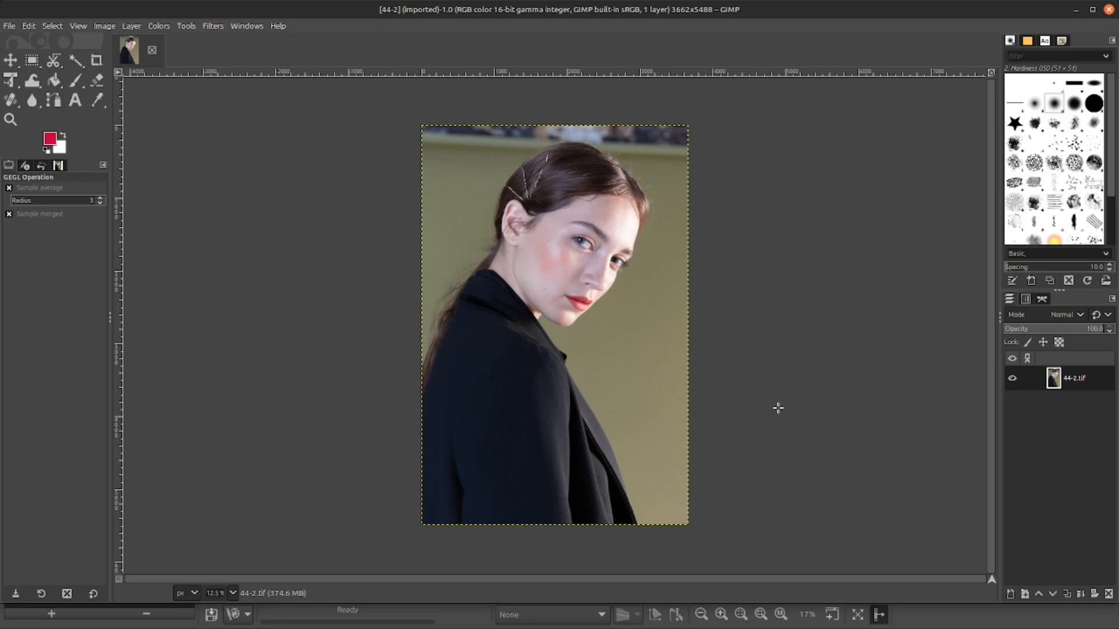
Duplicate the 44-2.tif layer and toggle the copy's visibility to compare it with the original, leaving it shown
left_click(1066, 594)
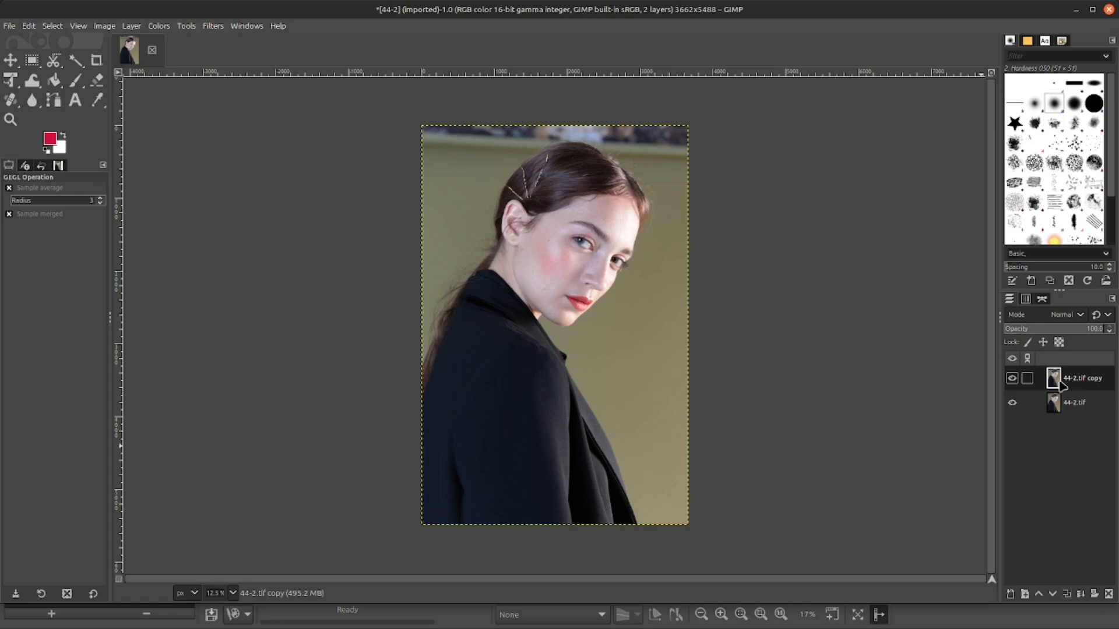
left_click(1015, 379)
left_click(1013, 379)
left_click(1012, 379)
left_click(1013, 380)
left_click(1013, 380)
left_click(1012, 380)
Sharpen the layer copy using Unsharp Mask with radius 3.559 and amount about 0.67, and compare the face with the original layer
key("plus")
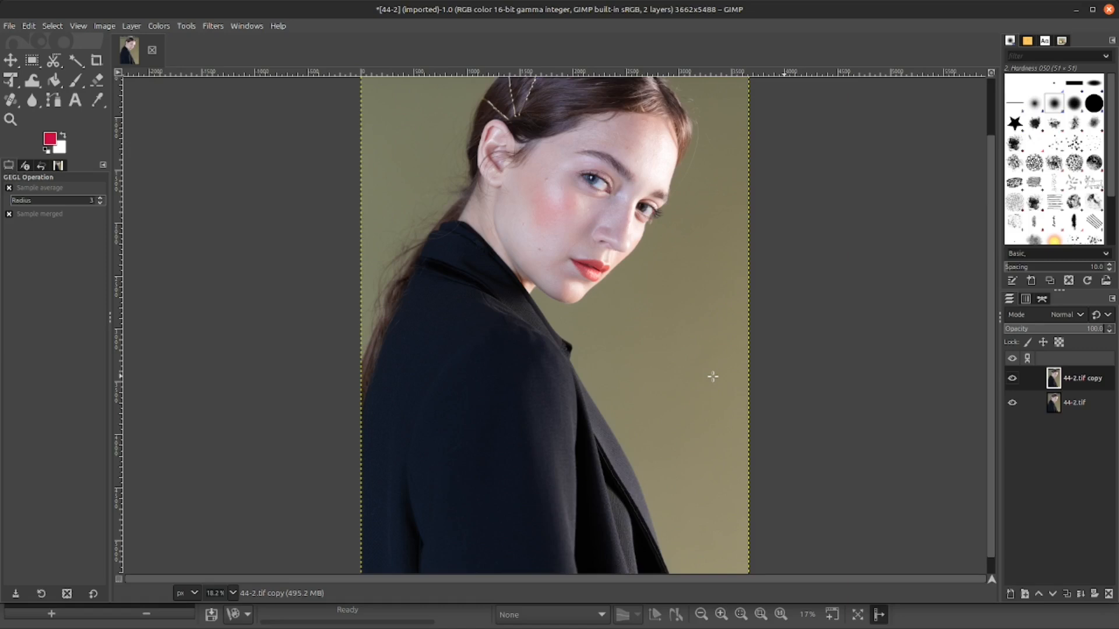
key("plus")
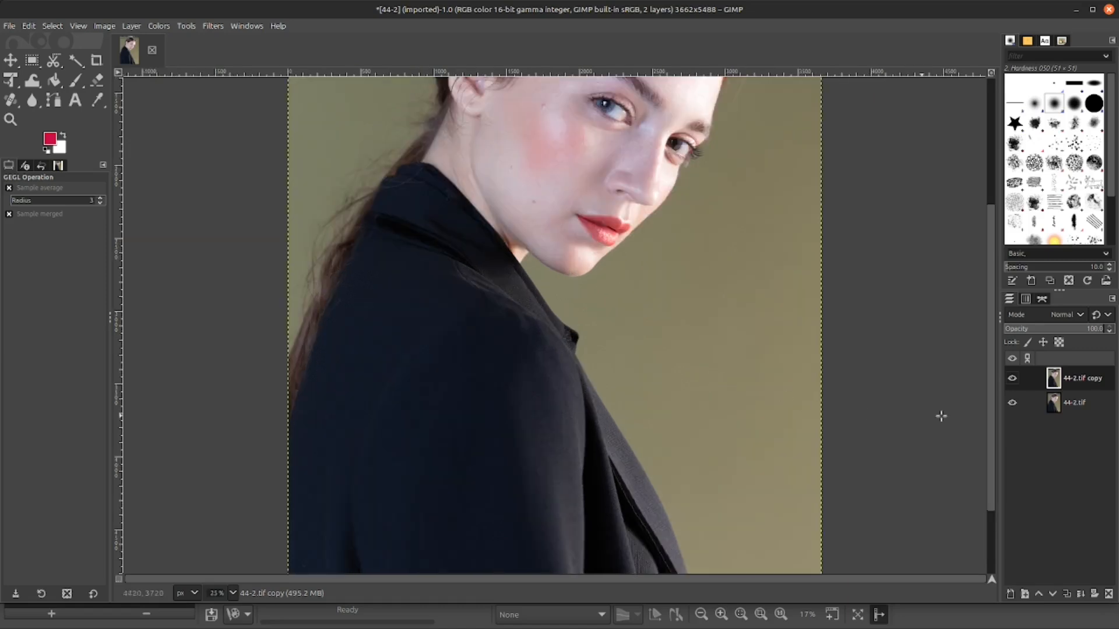
left_click_drag(996, 429, 991, 334)
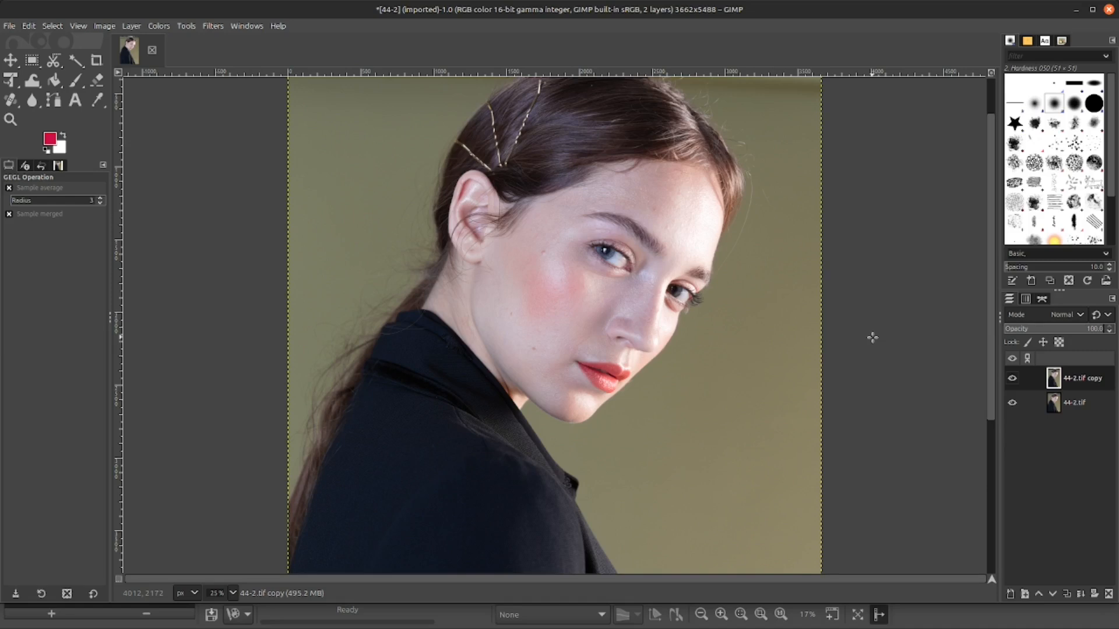
key("plus")
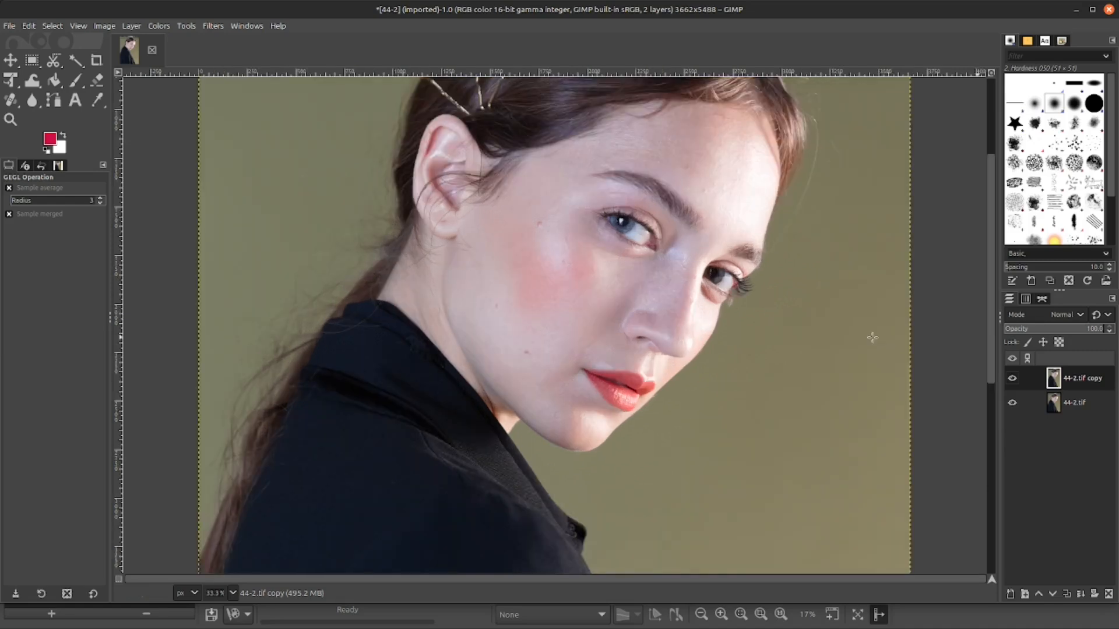
key("plus")
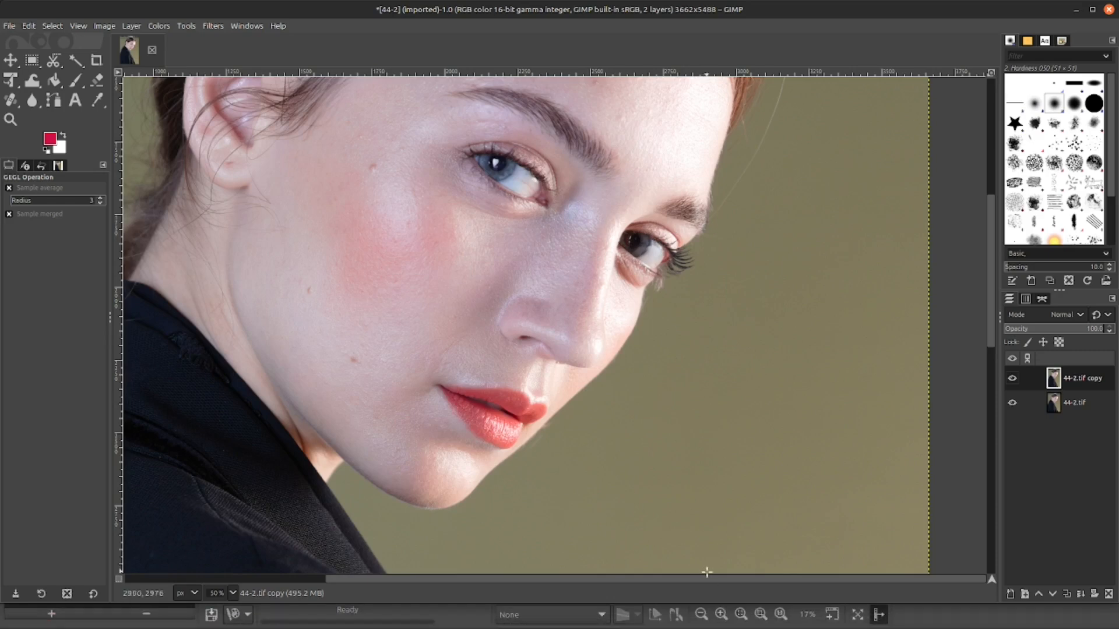
left_click_drag(704, 582, 637, 584)
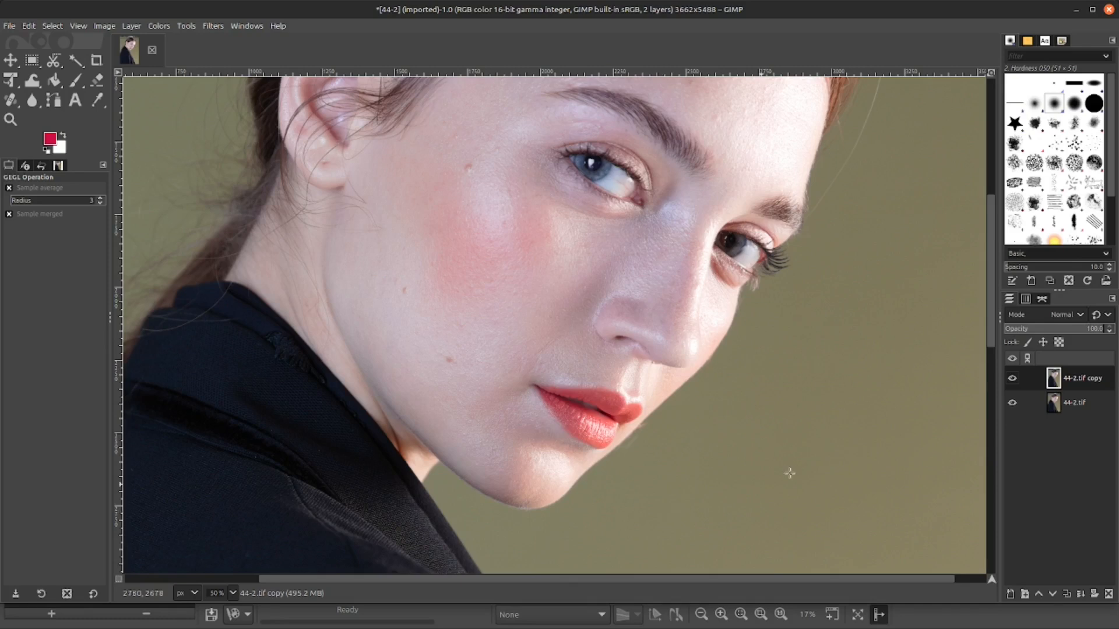
left_click_drag(993, 315, 992, 288)
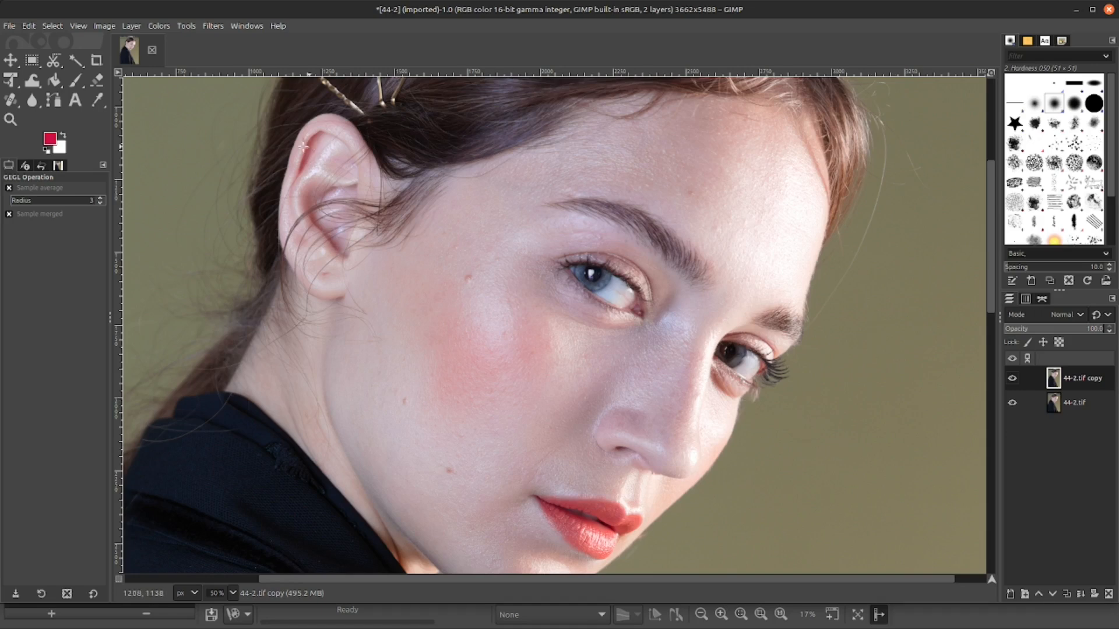
left_click(214, 27)
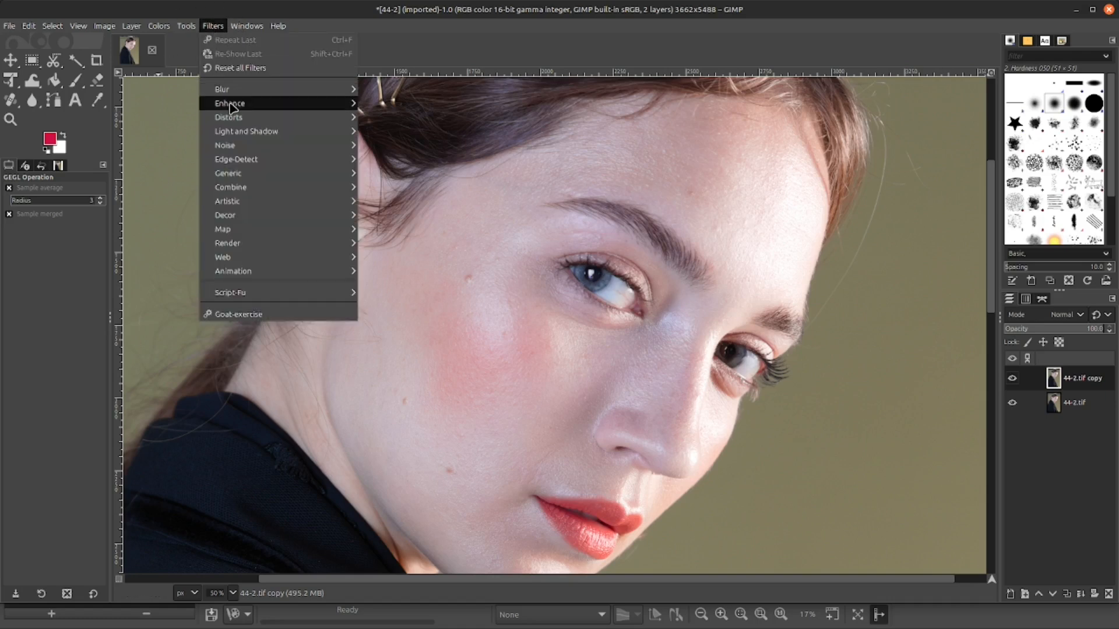
mouse_move(253, 105)
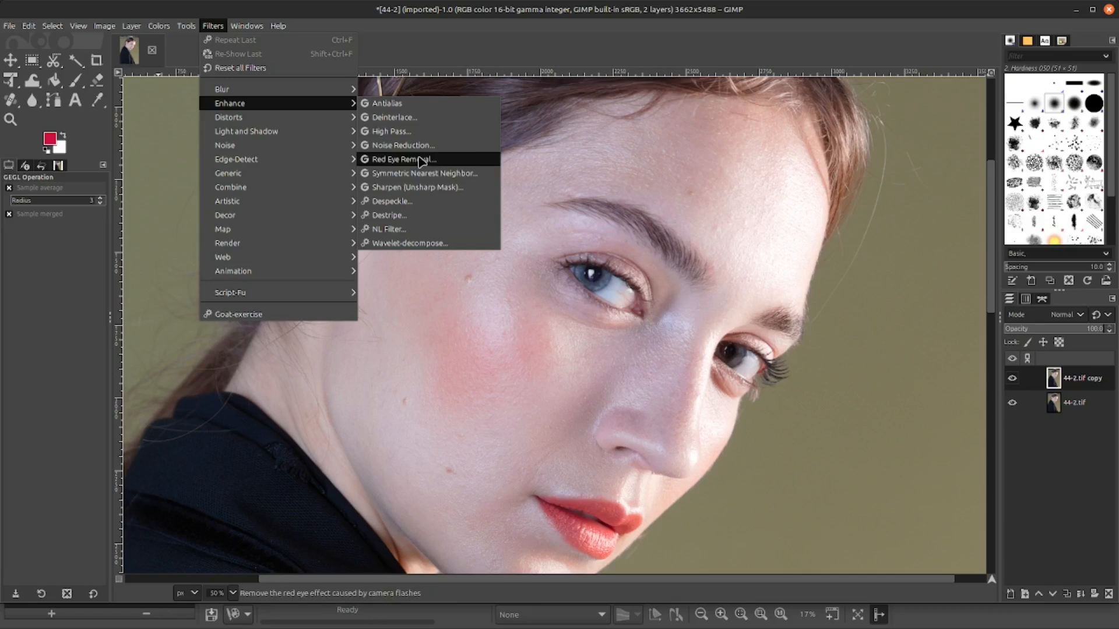
left_click(430, 187)
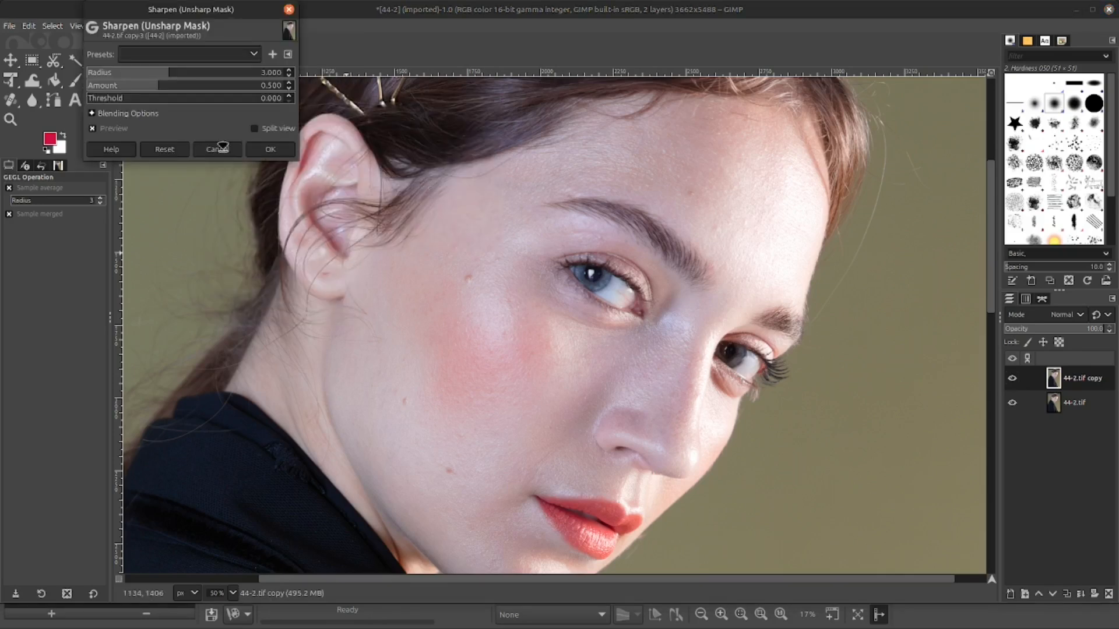
left_click_drag(168, 74, 167, 88)
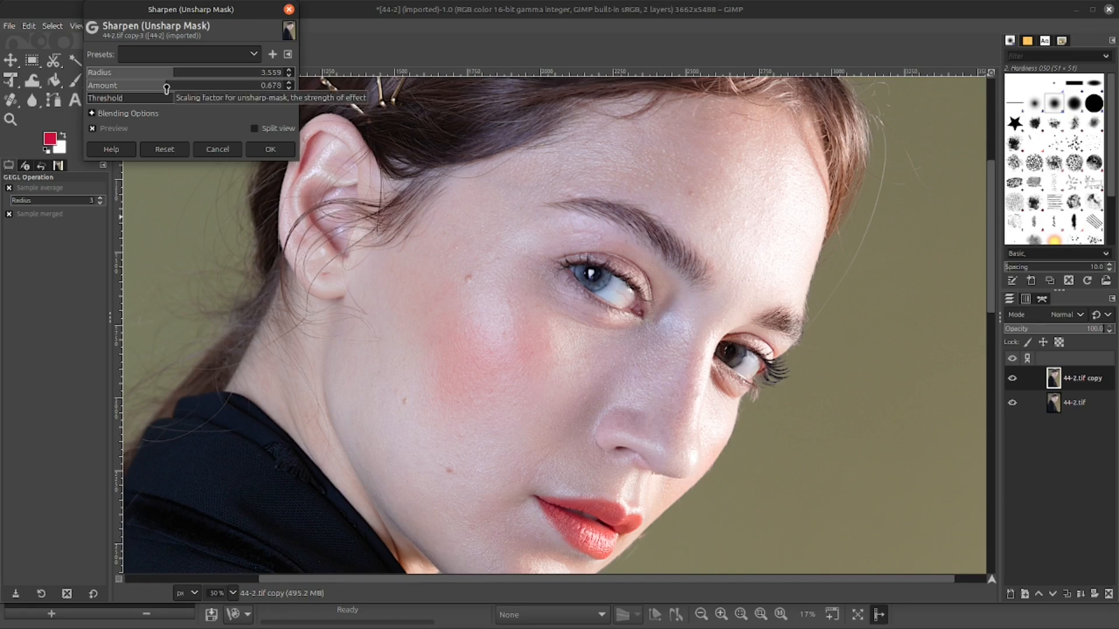
left_click(271, 151)
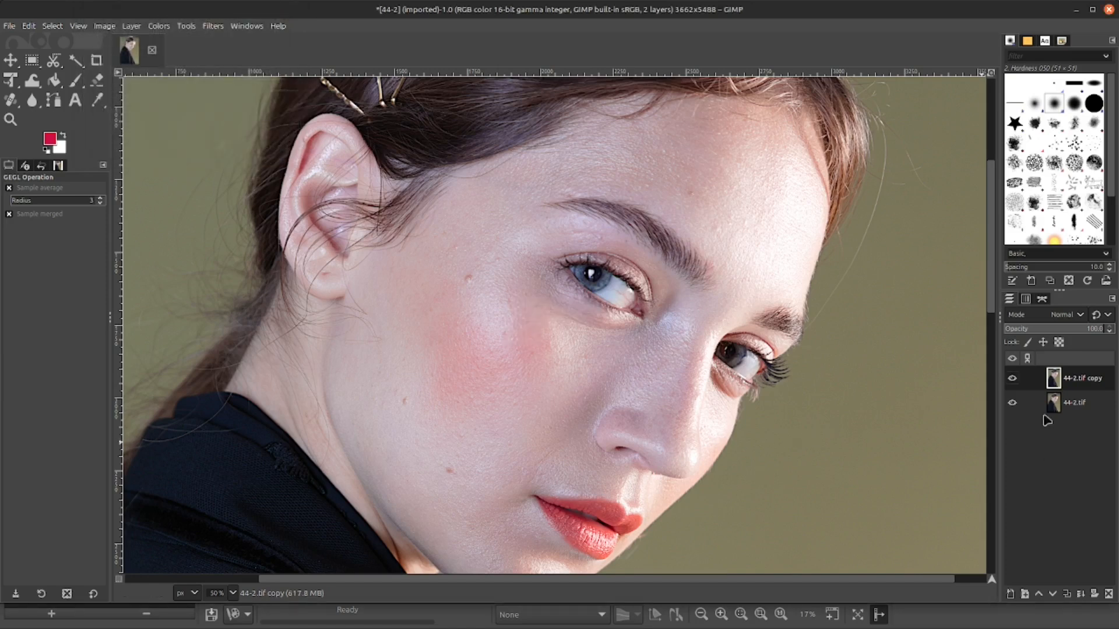
left_click(1014, 379)
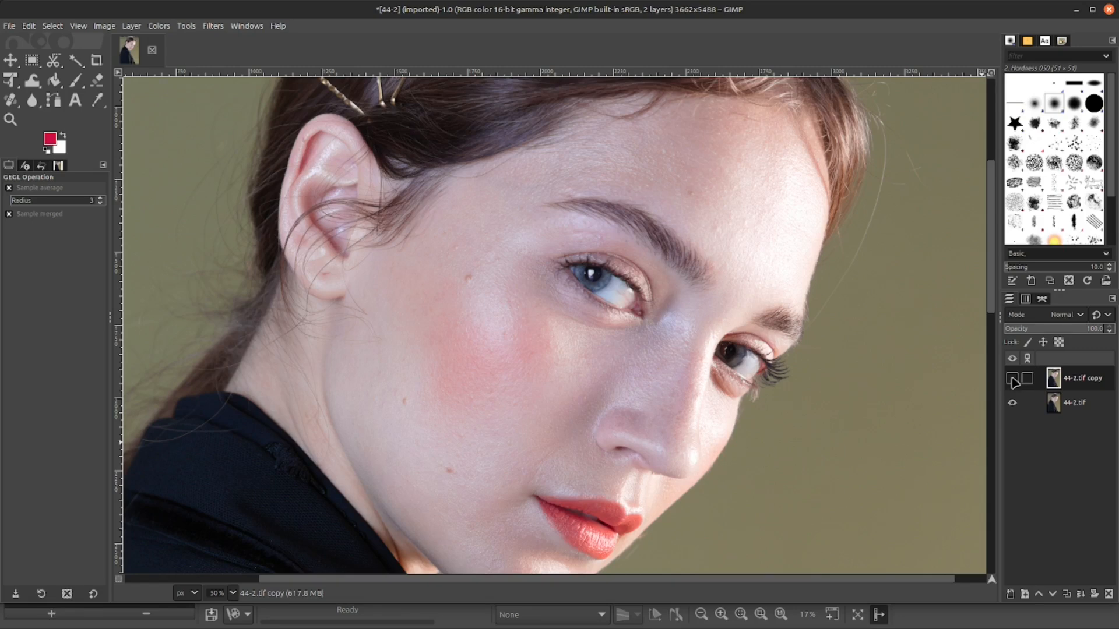
left_click(1013, 380)
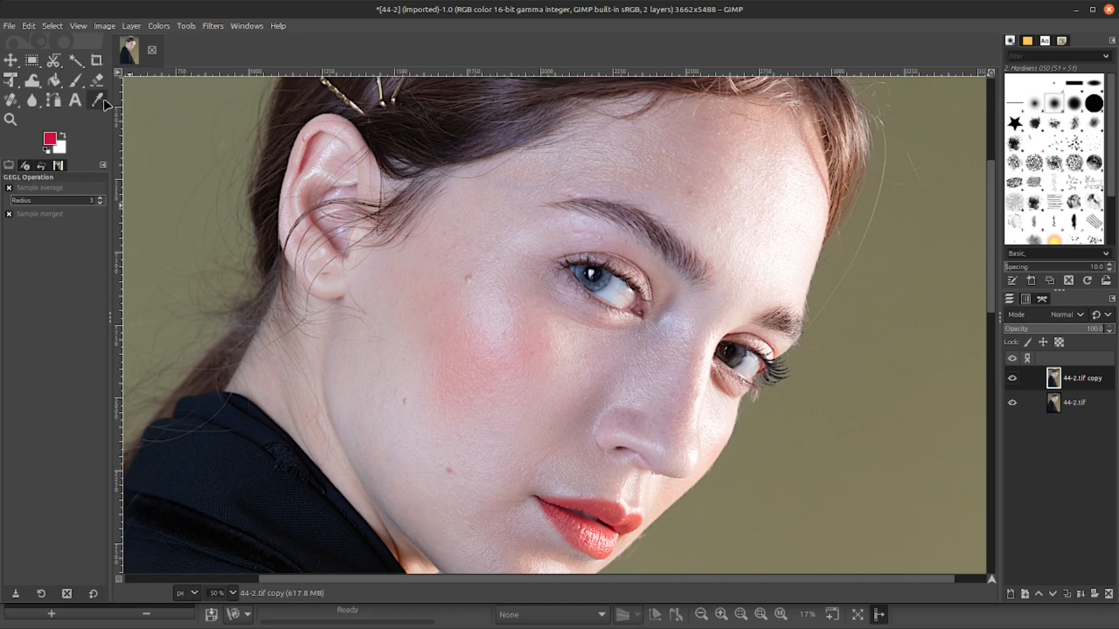
Adjust the layer copy's contrast to 0.027 and brightness to -0.039, and compare it with the original layer
left_click(10, 60)
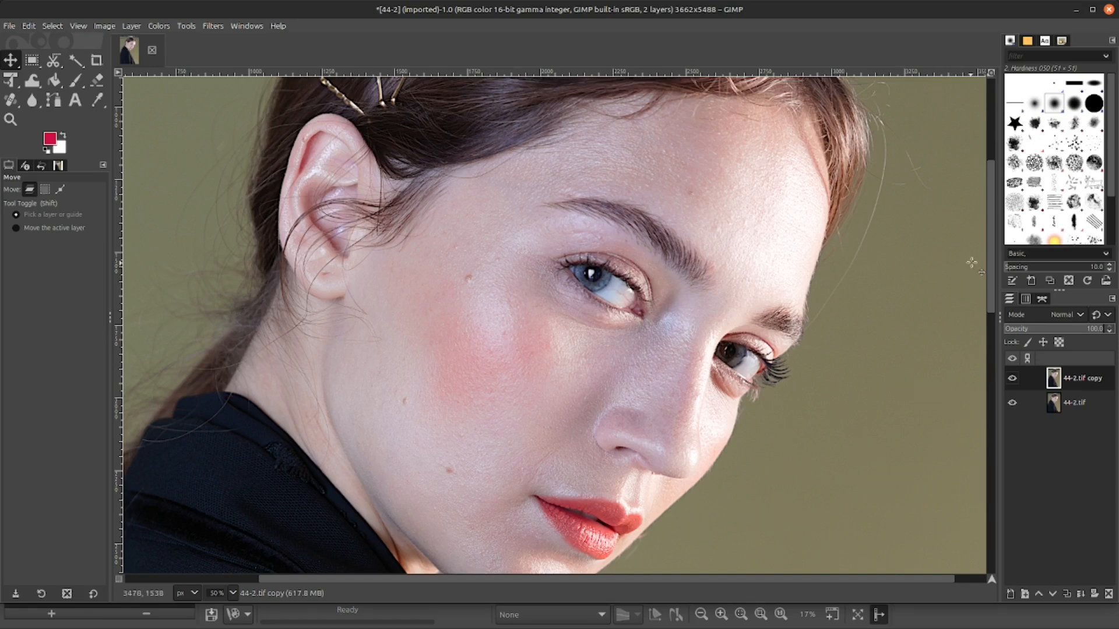
left_click_drag(994, 252, 991, 265)
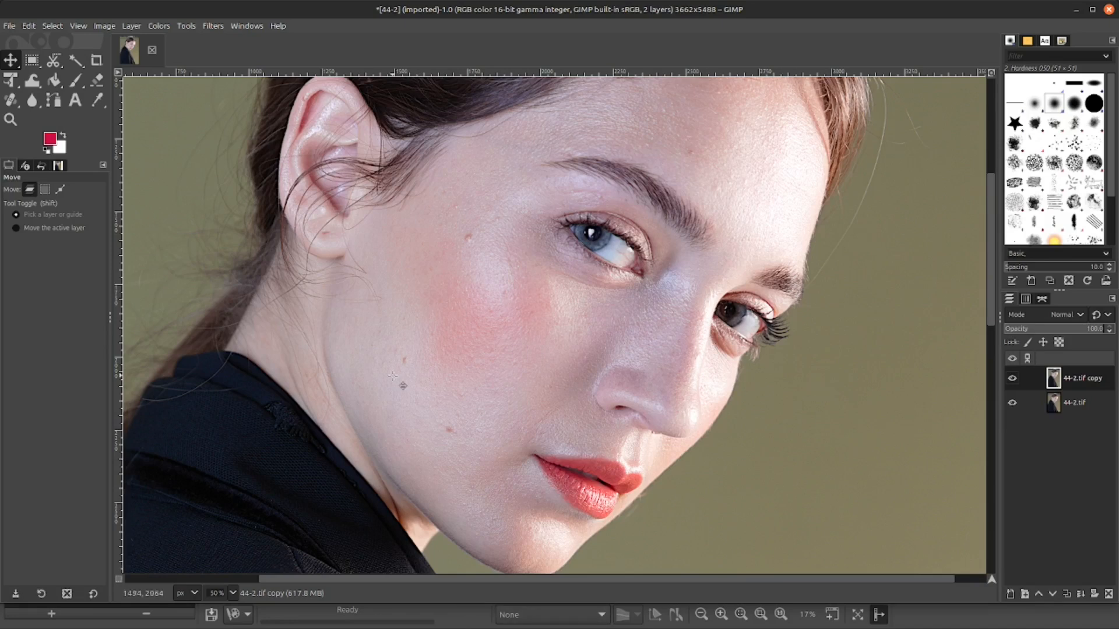
left_click(157, 26)
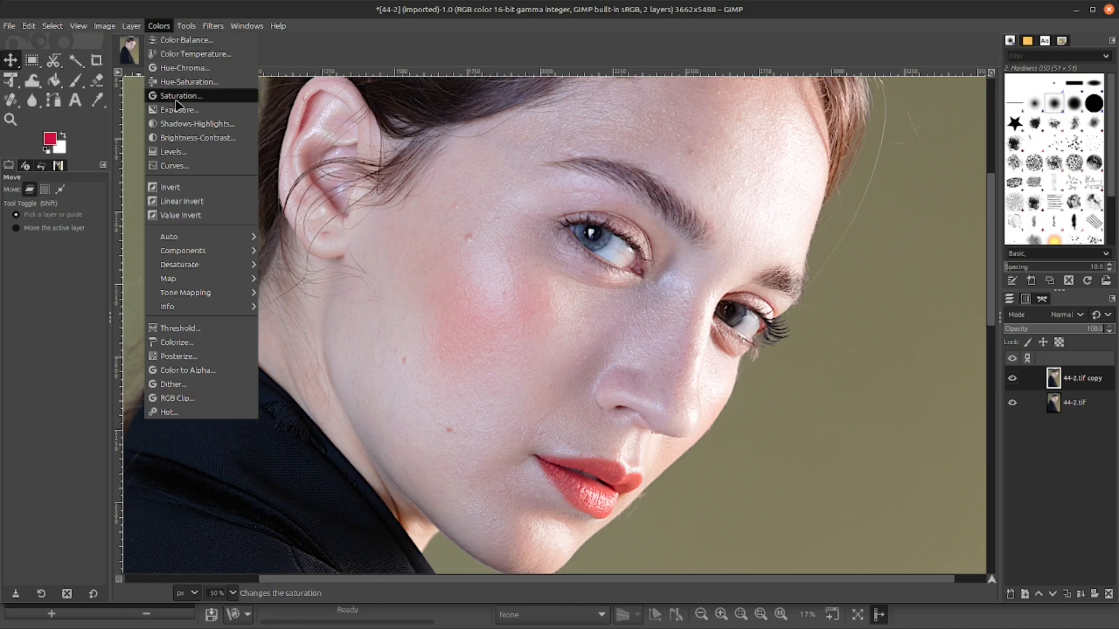
left_click(187, 139)
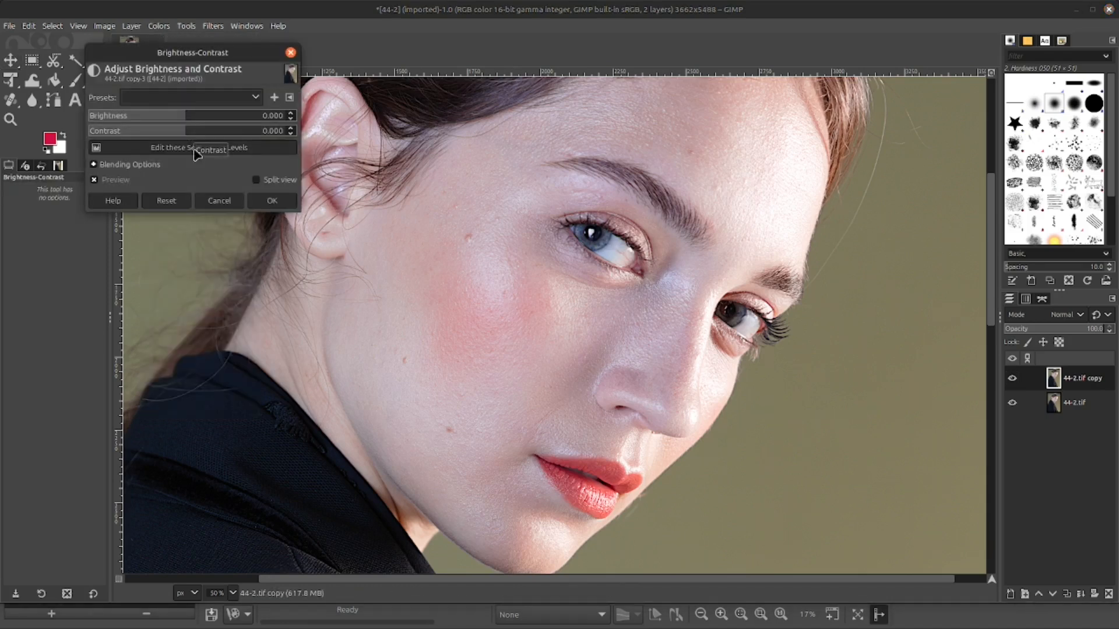
left_click_drag(182, 134, 191, 134)
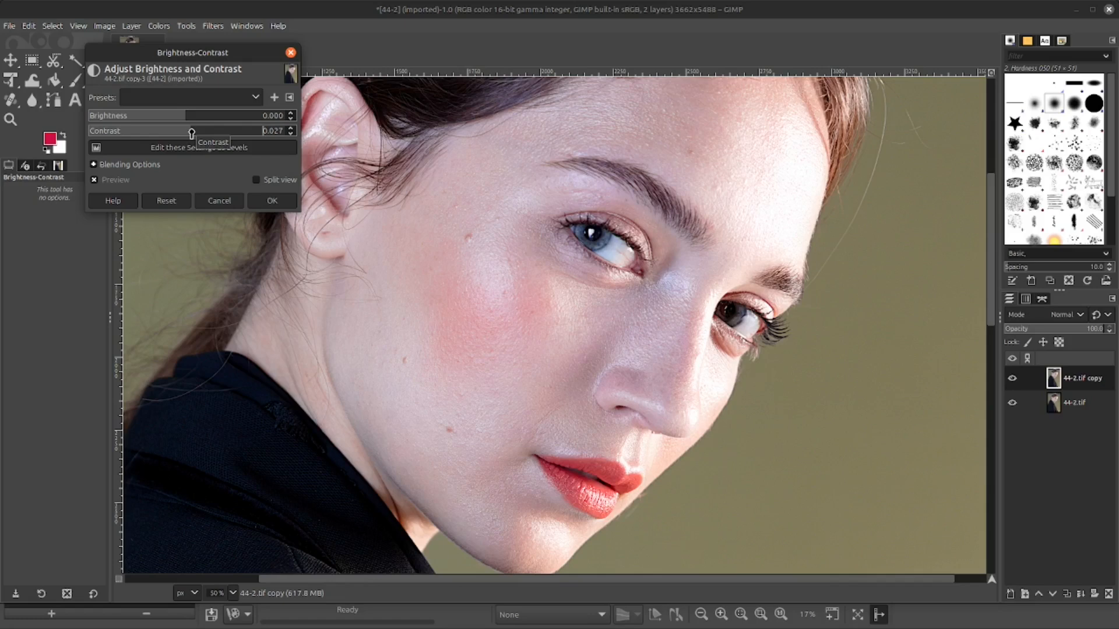
left_click_drag(185, 119, 179, 119)
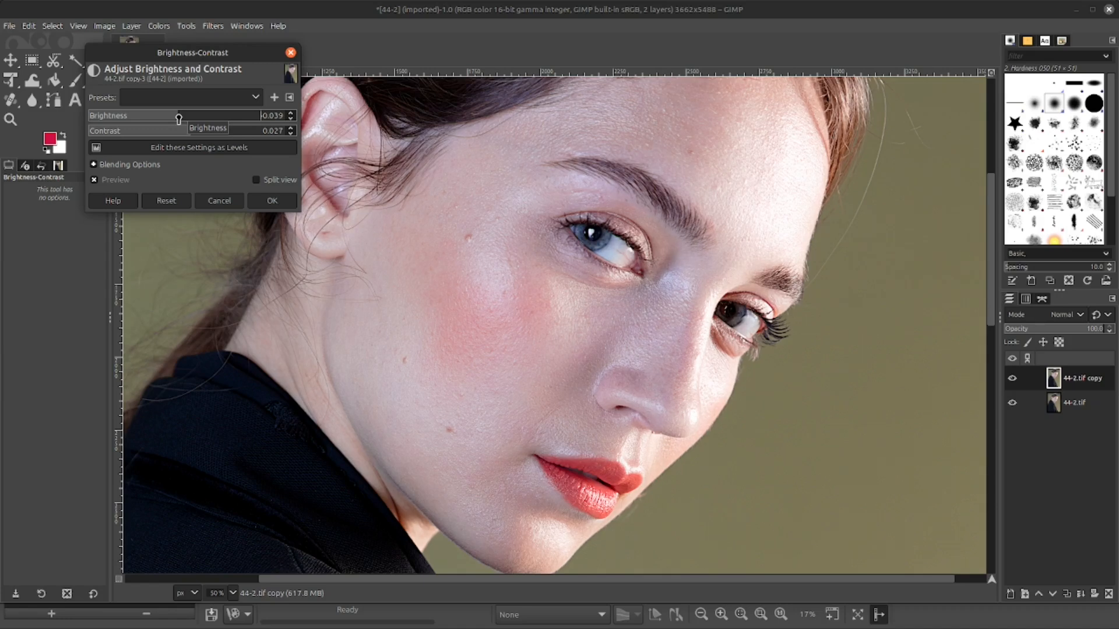
left_click(272, 201)
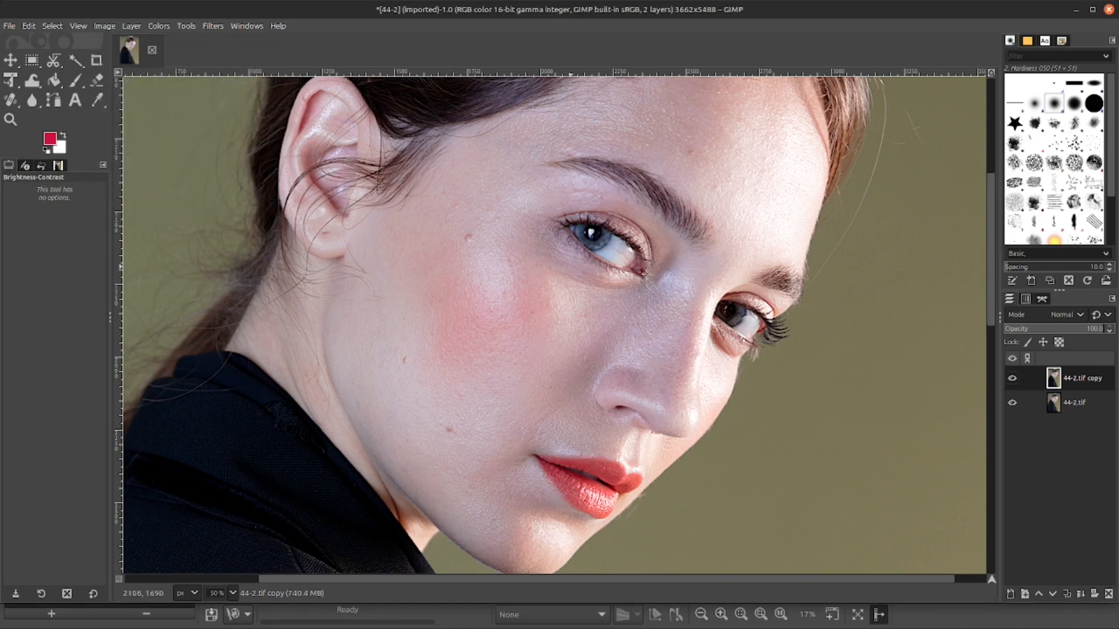
left_click(1012, 378)
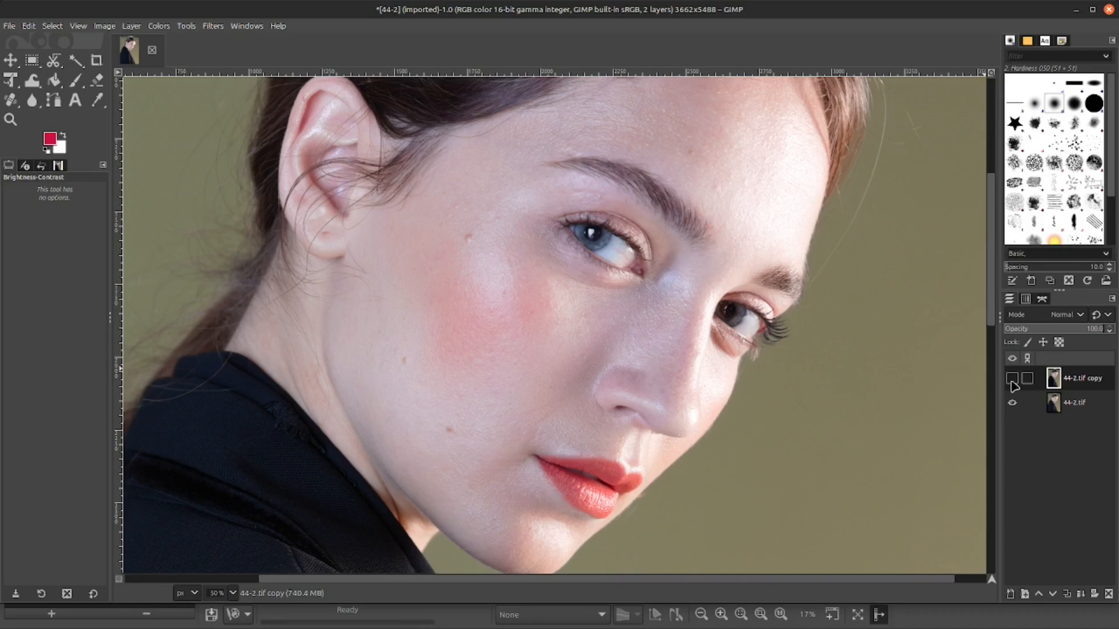
left_click(1012, 378)
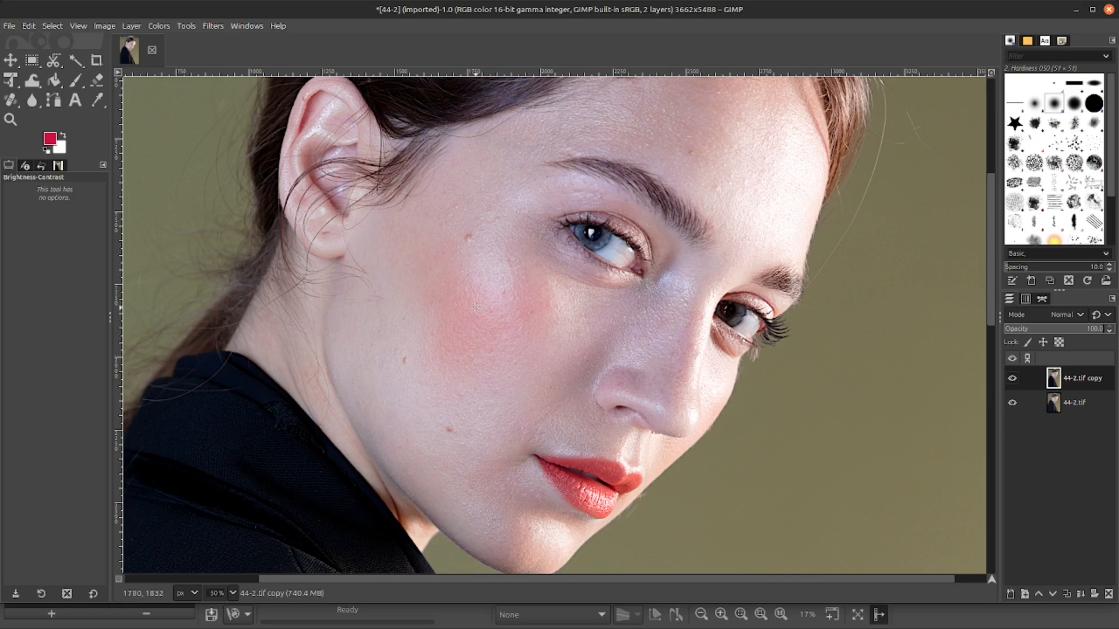
Heal the mole on the upper cheek with a size 90 Healing brush sampled from the temple skin, and compare with the original layer
key("h")
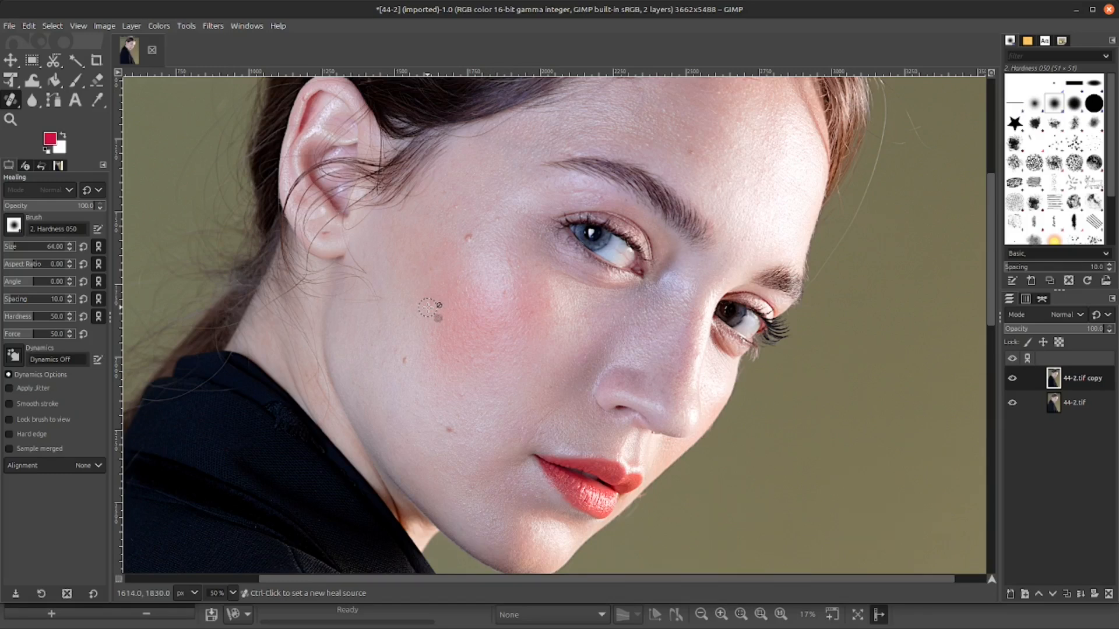
left_click(10, 100)
key("backslash")
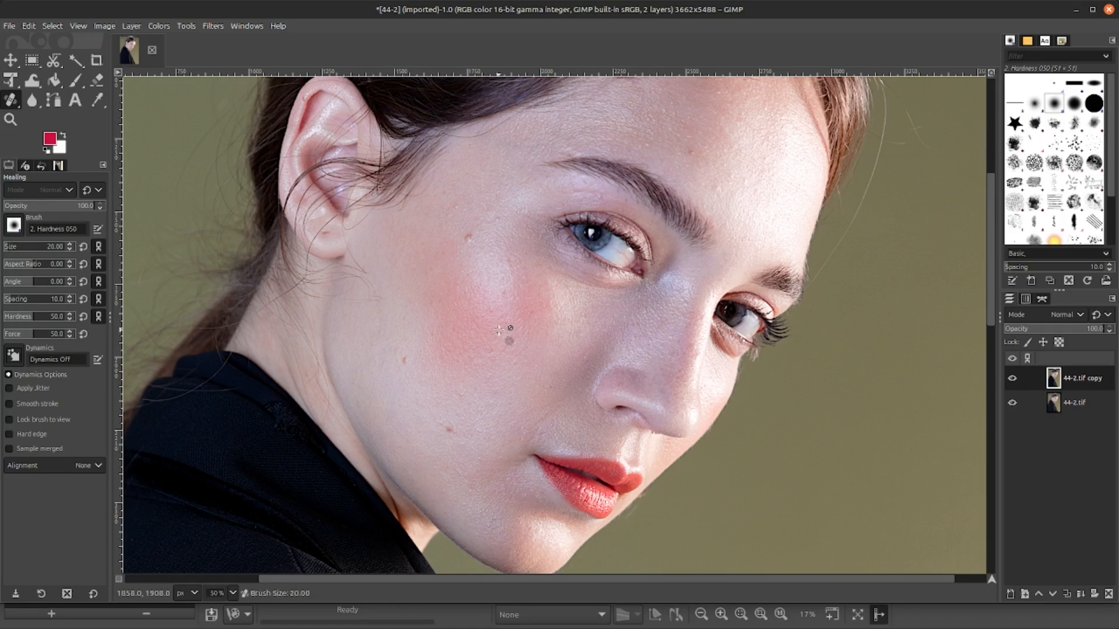
key("bracketright")
left_click(467, 238)
key("ctrl")
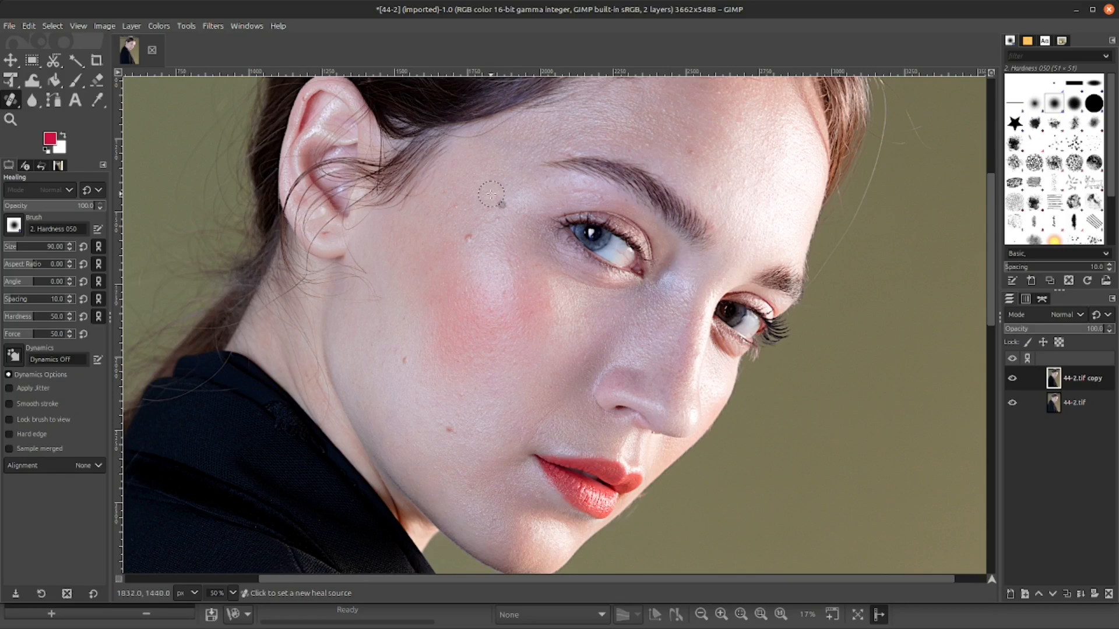
left_click(491, 194, "ctrl")
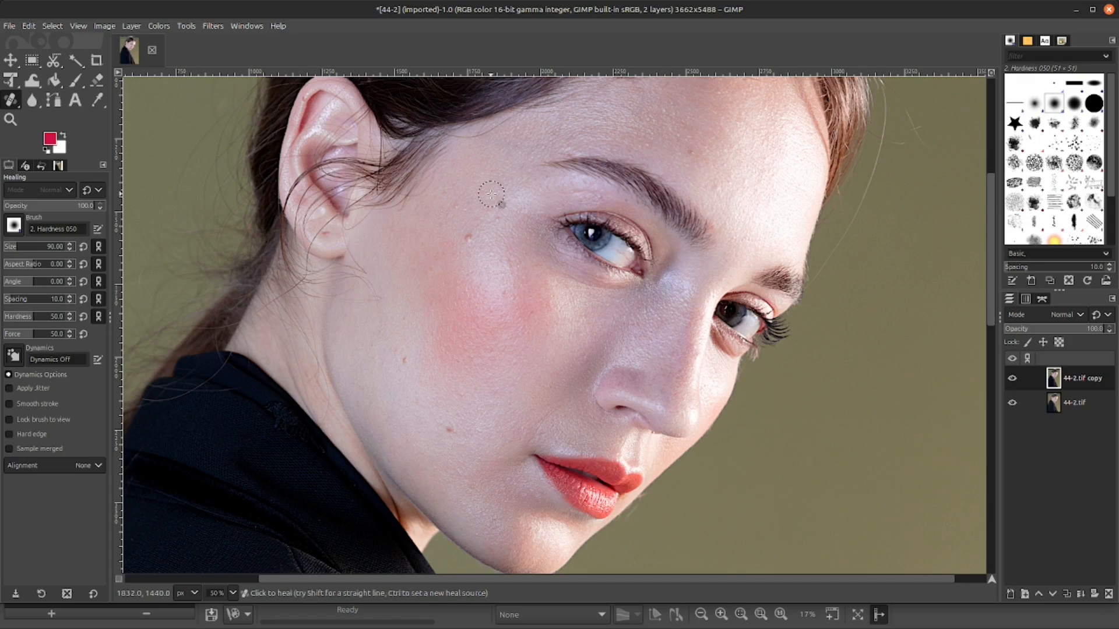
left_click(479, 251)
left_click(1012, 378)
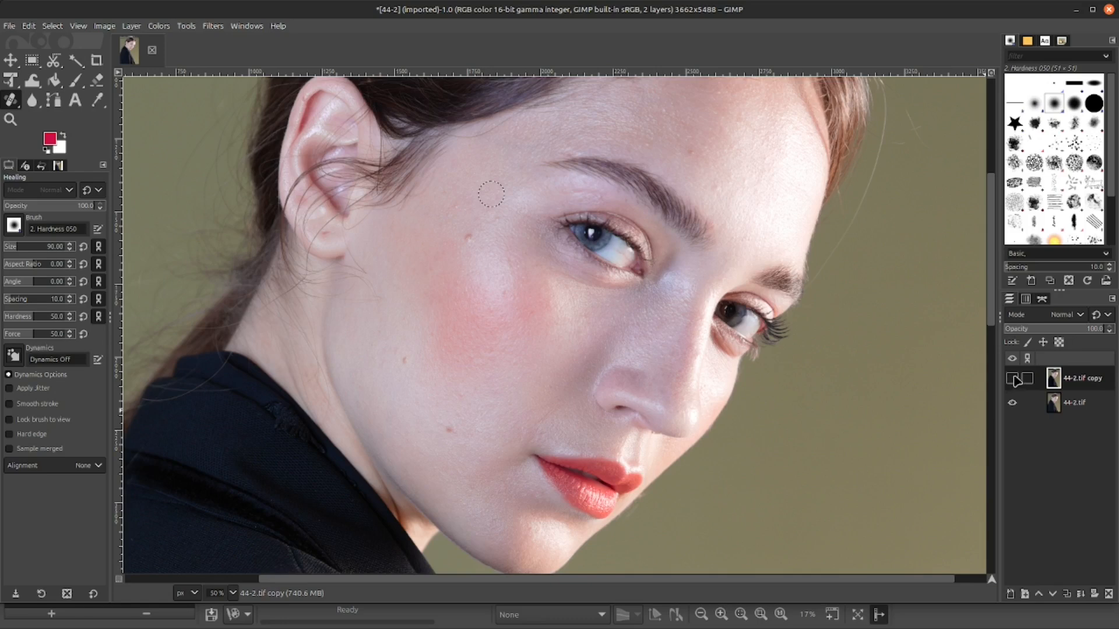
left_click(1012, 379)
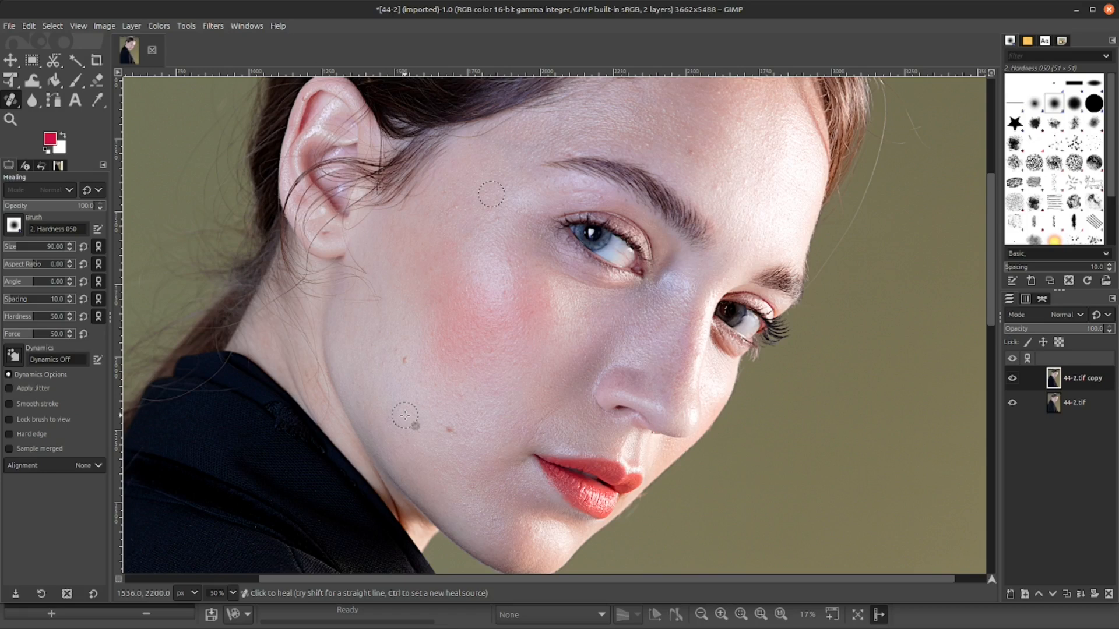
Heal the mole on the lower cheek near the mouth with skin sampled beside it, and compare with the original layer
key("ctrl")
key("ctrl")
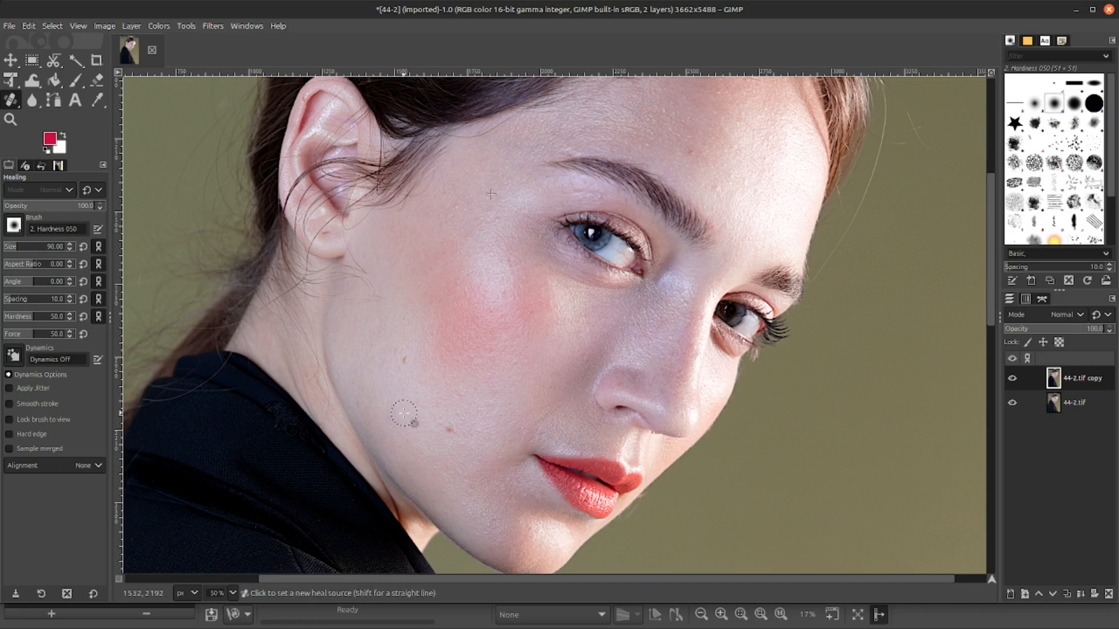
left_click(404, 413, "ctrl")
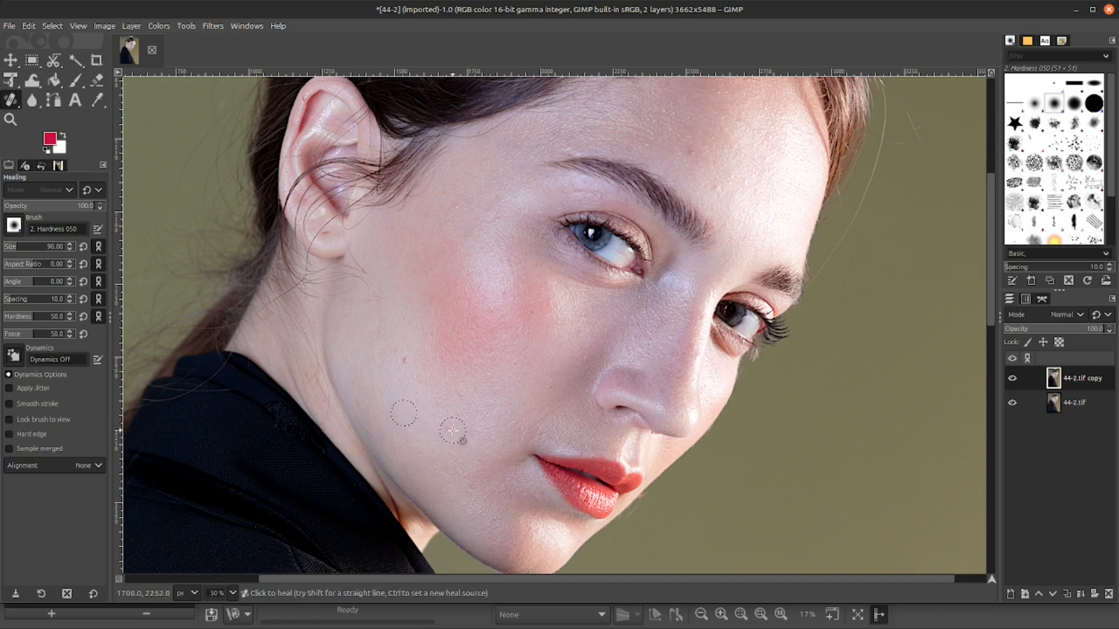
left_click(490, 415, "ctrl")
left_click(1013, 379)
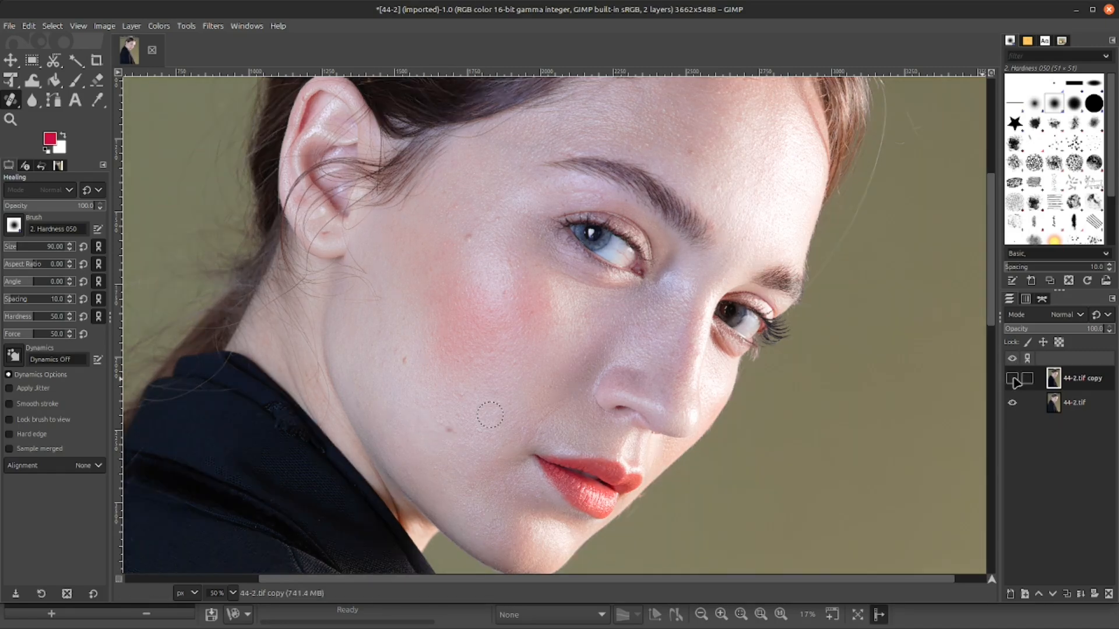
left_click(1013, 379)
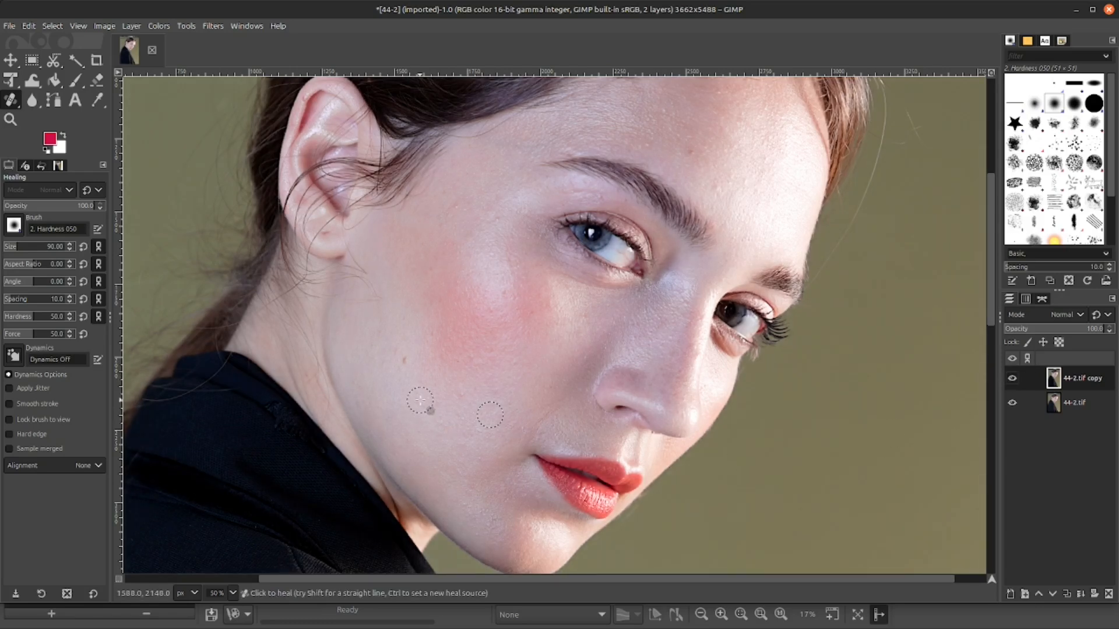
Set the Healing brush size to 57 and heal the remaining mole on the cheek near the jaw with skin sampled just below it
scroll(420, 401, "up", 1, "ctrl")
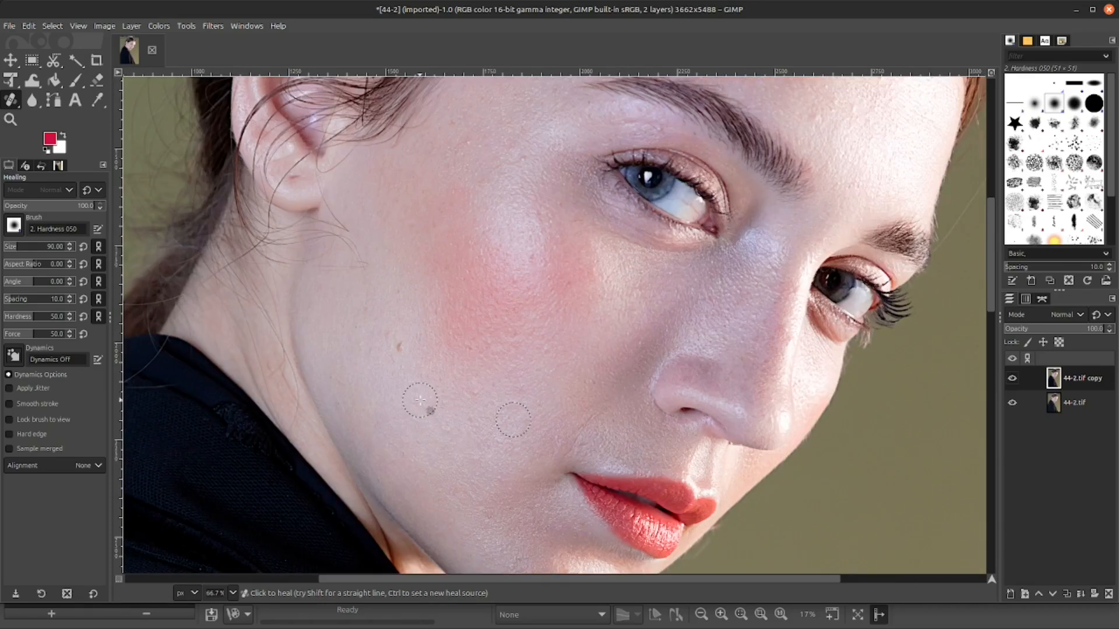
scroll(421, 401, "up", 1)
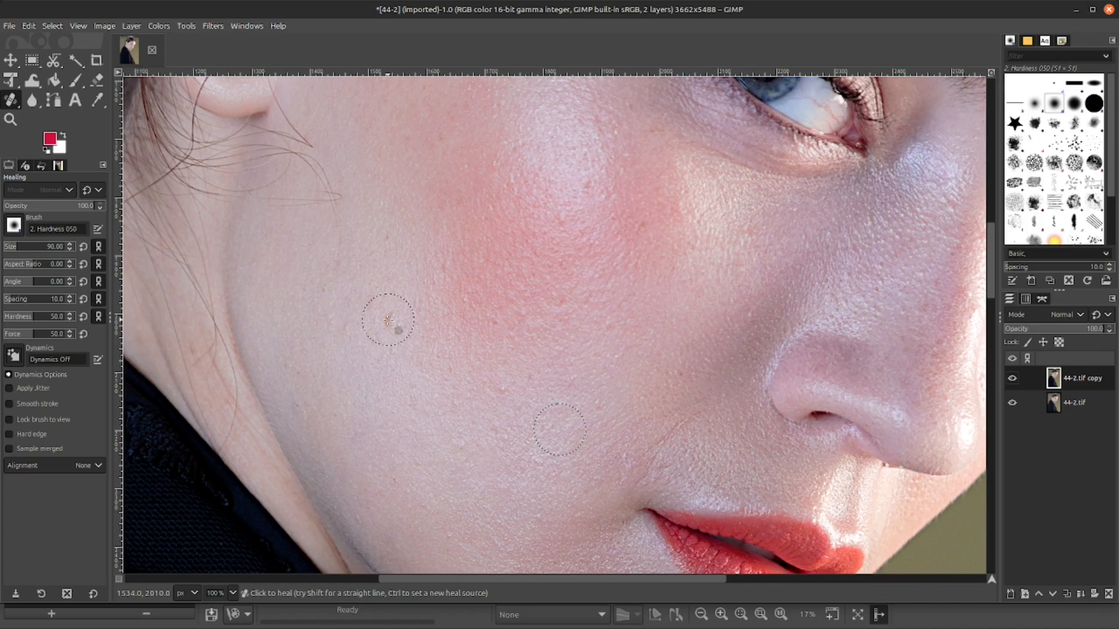
left_click_drag(542, 585, 489, 584)
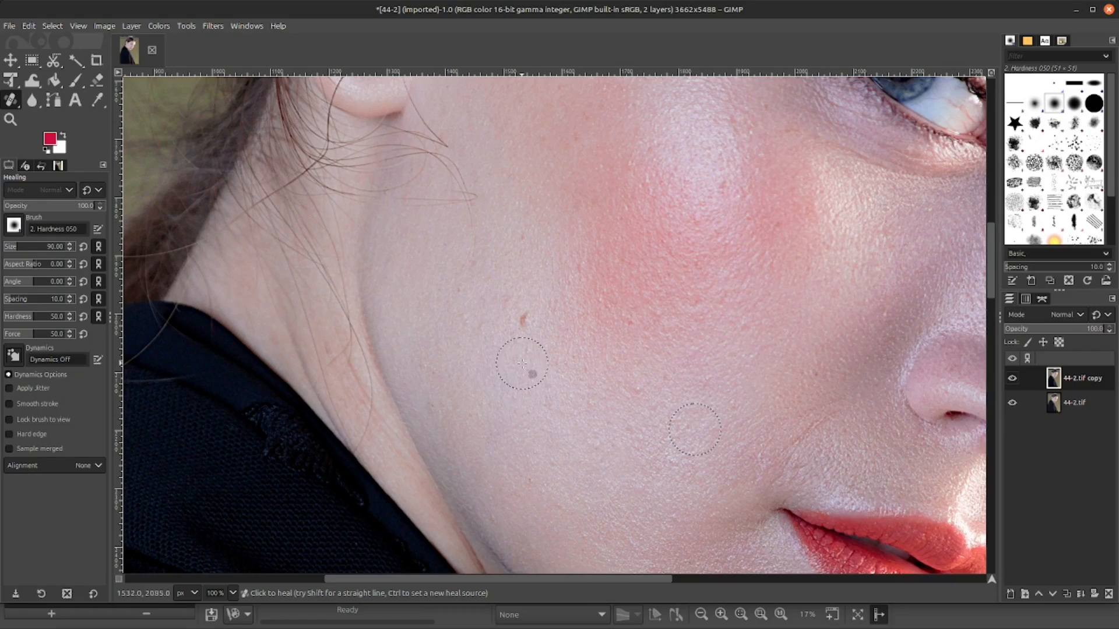
key("bracketright")
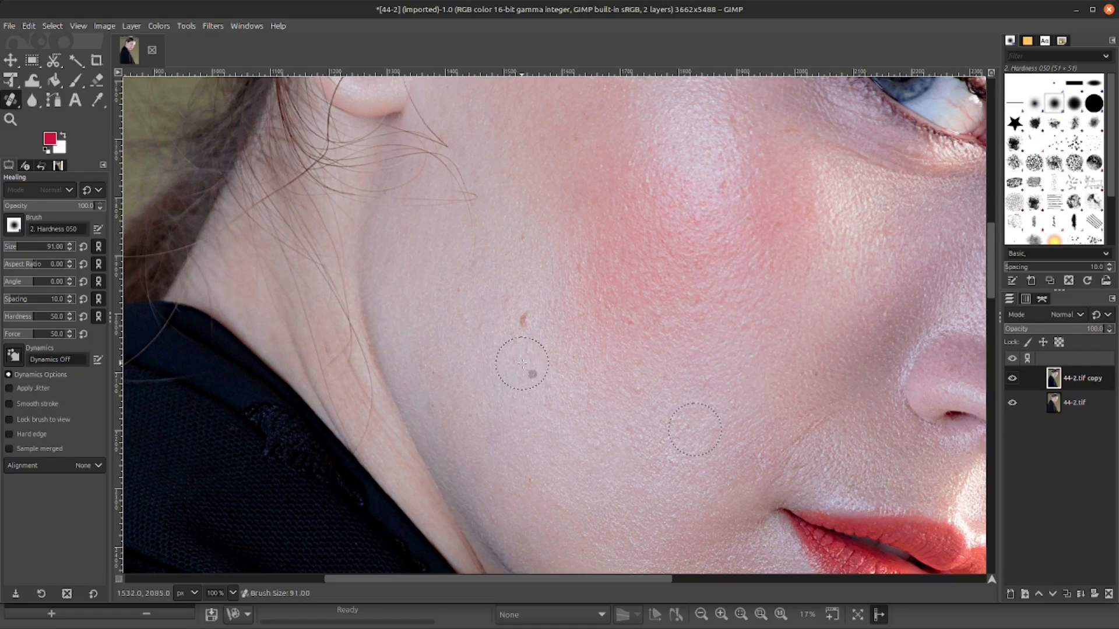
key("backslash")
key("bracketright")
key("bracketright")
key("bracketright")
key("bracketright")
key("bracketright")
key("bracketright")
key("bracketright")
key("bracketright")
key("bracketright")
key("bracketright")
key("bracketright")
key("bracketright")
key("bracketright")
key("bracketright")
key("bracketright")
key("bracketright")
key("bracketright")
key("bracketright")
key("bracketright")
key("bracketright")
key("bracketright")
key("bracketright")
left_click(498, 376, "ctrl")
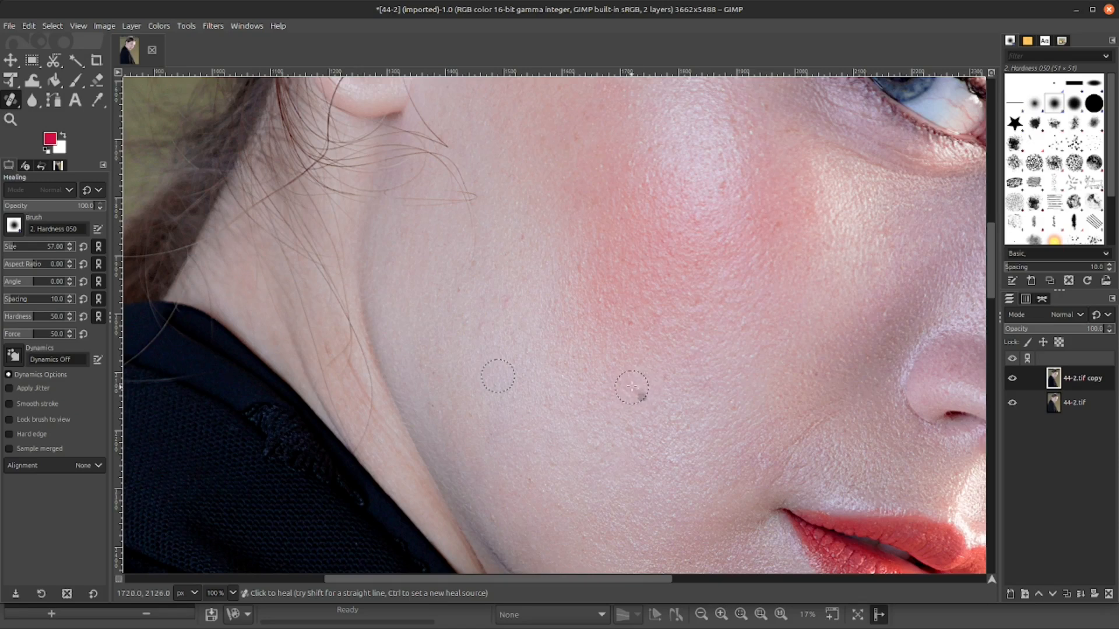
Heal the small spots across the middle of the cheek and the blush area with skin sampled close to each one
key("ctrl")
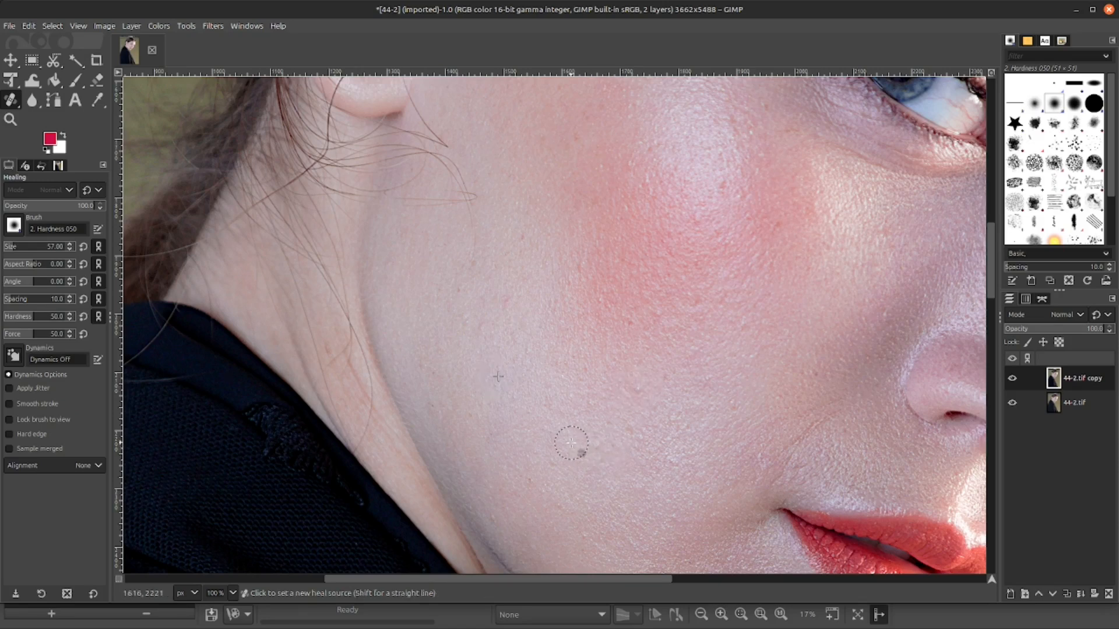
left_click(571, 443, "ctrl")
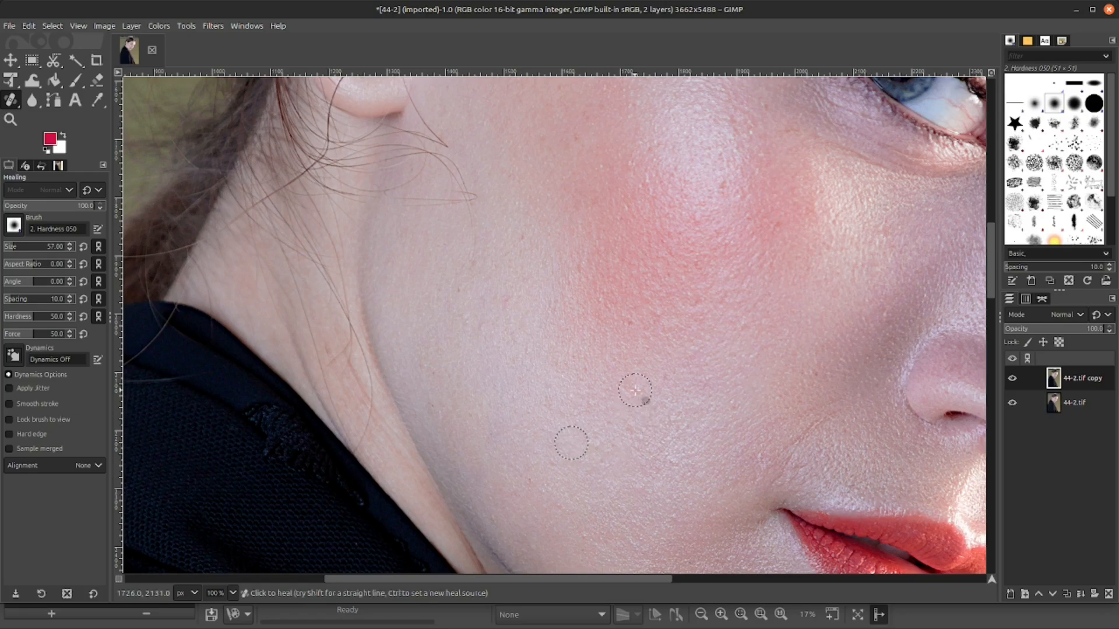
key("ctrl")
key("ctrl")
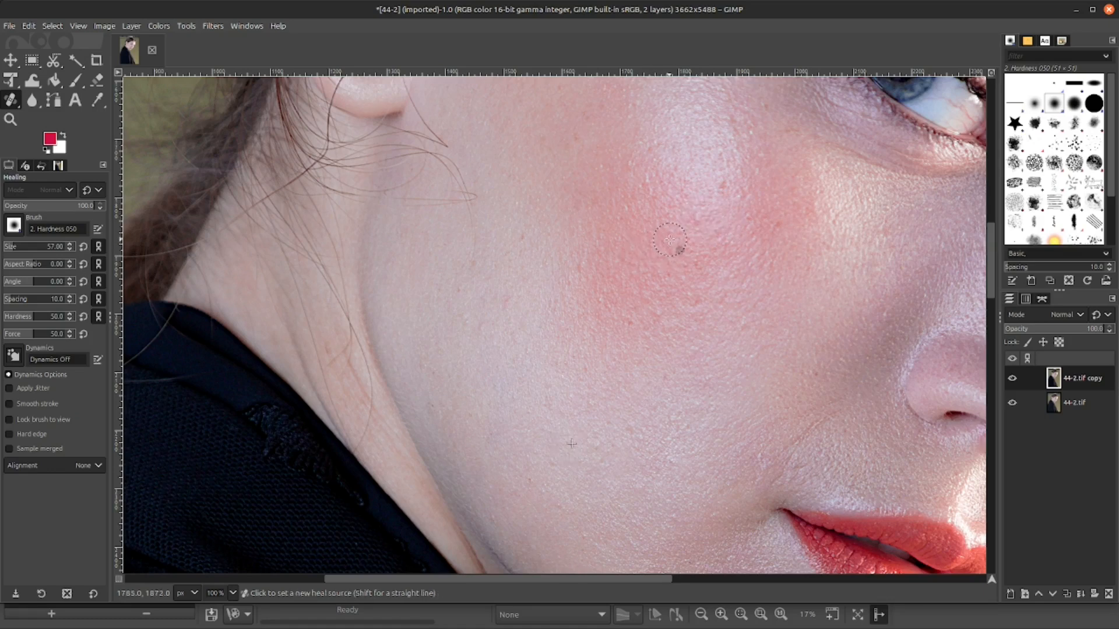
left_click(670, 239, "ctrl")
left_click(604, 233, "ctrl")
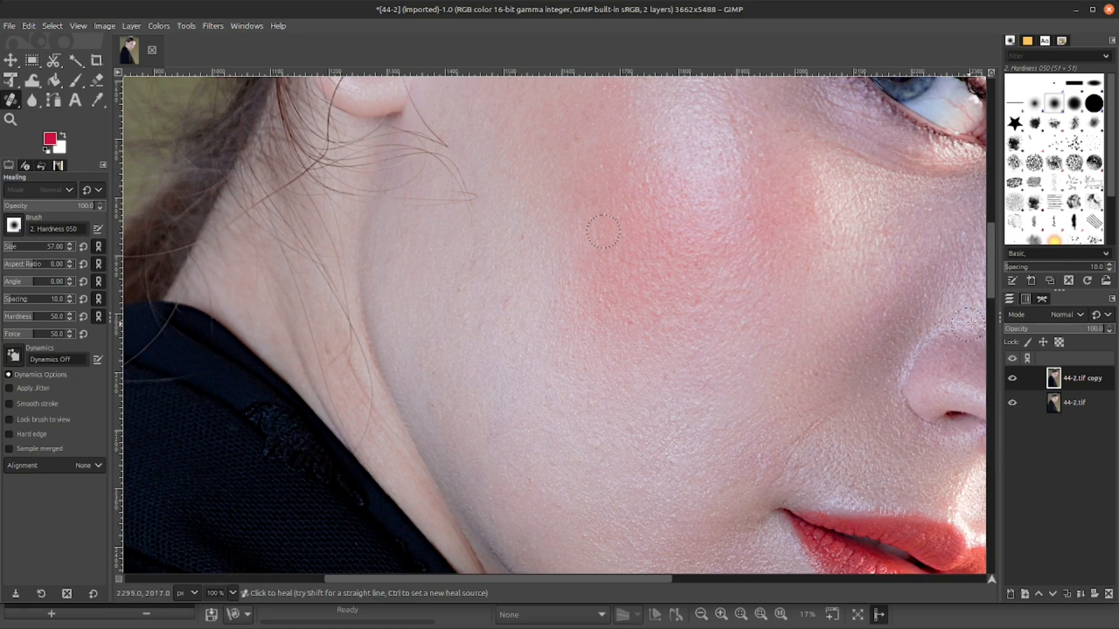
Heal the small red blemishes on the temple between the hairline and the eye with skin sampled nearby
scroll(992, 290, "up", 5)
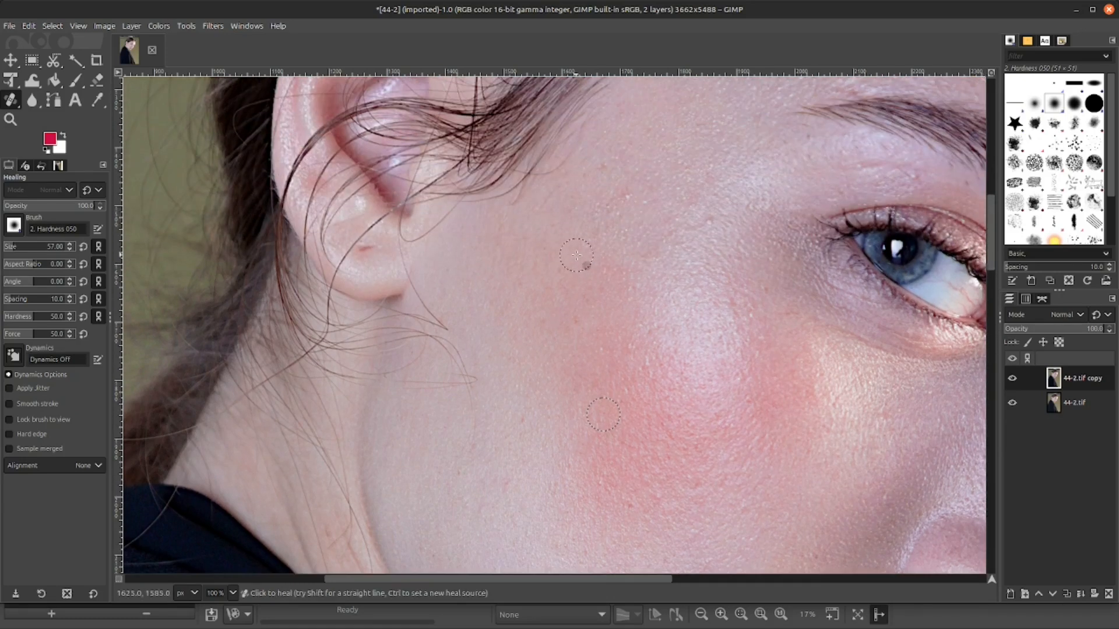
left_click(672, 176, "ctrl")
left_click(704, 260, "ctrl")
left_click(711, 226)
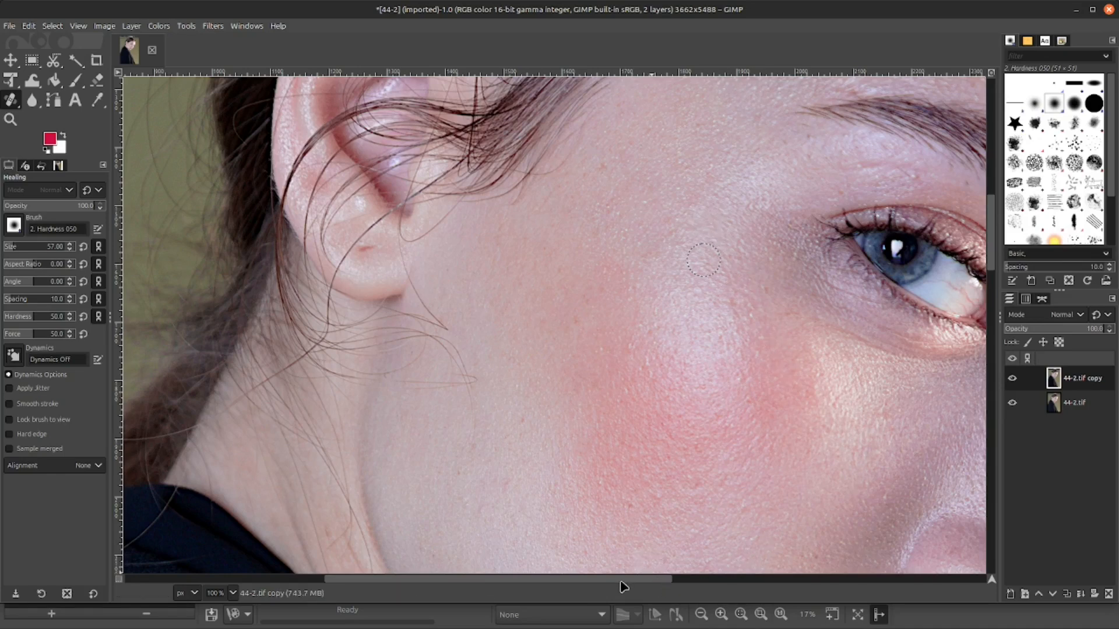
Heal the mole and small marks on the forehead above the eyebrow with clean forehead skin sampled beside them
left_click_drag(622, 584, 754, 600)
left_click_drag(998, 257, 989, 226)
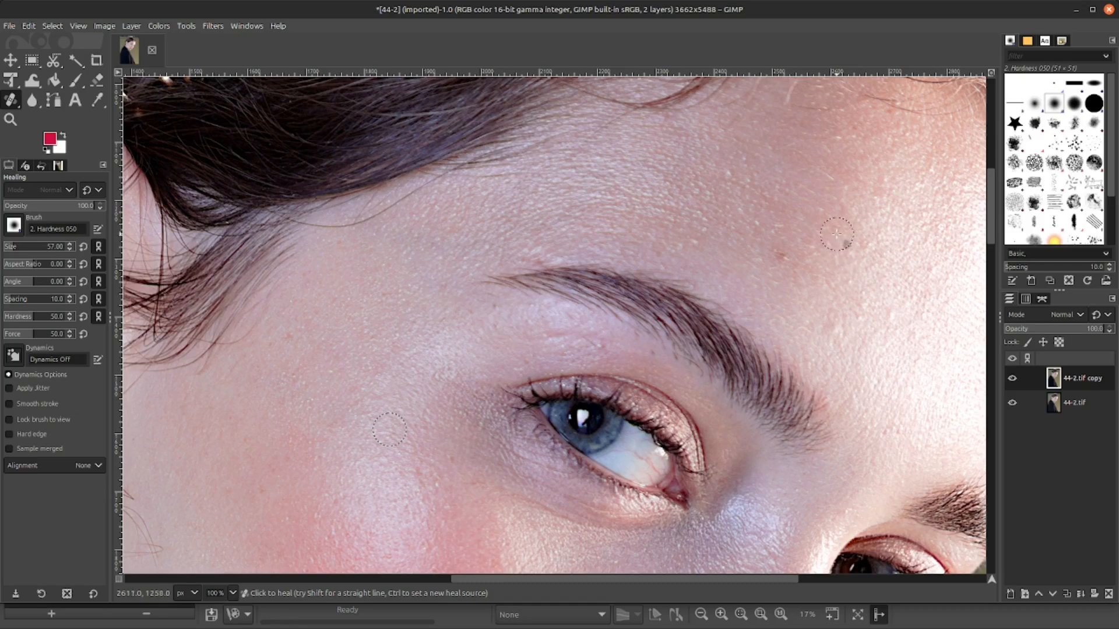
key("ctrl")
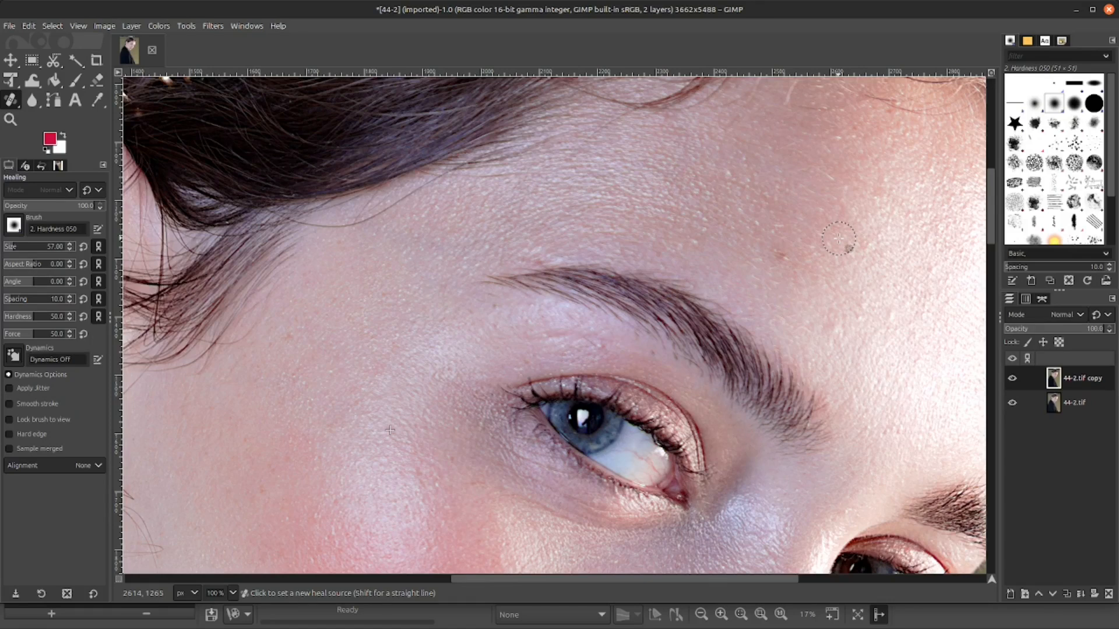
left_click(839, 239, "ctrl")
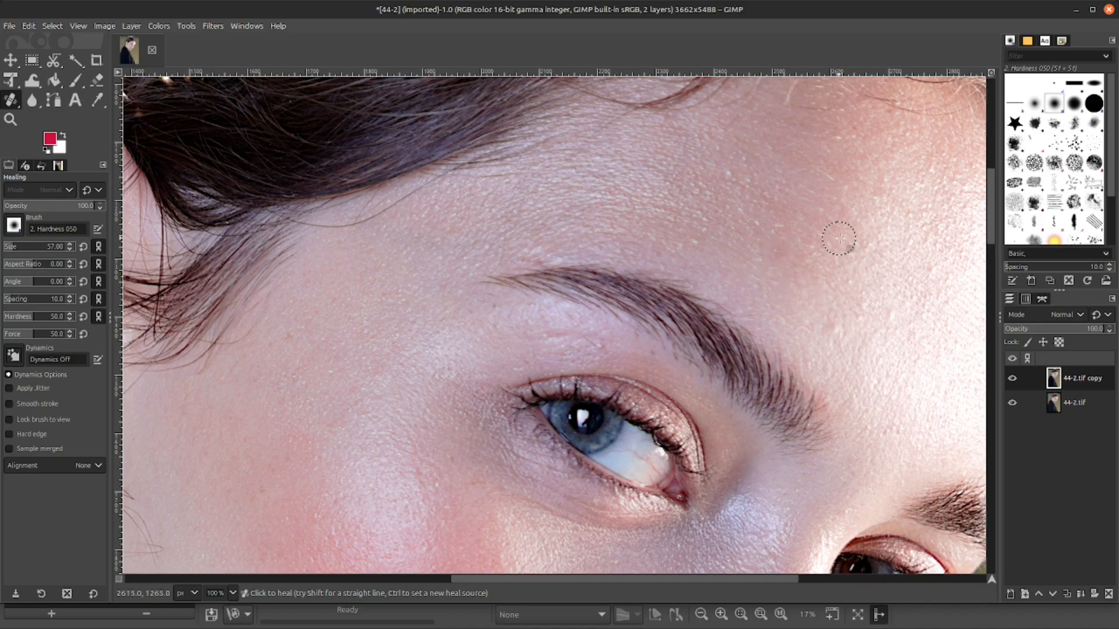
key("ctrl")
left_click(902, 281, "ctrl")
Check the chin, nose and cheeks for leftover blemishes, and touch up the upper forehead with healing skin sampled near the hairline
left_click_drag(540, 580, 605, 583)
left_click_drag(997, 236, 1007, 319)
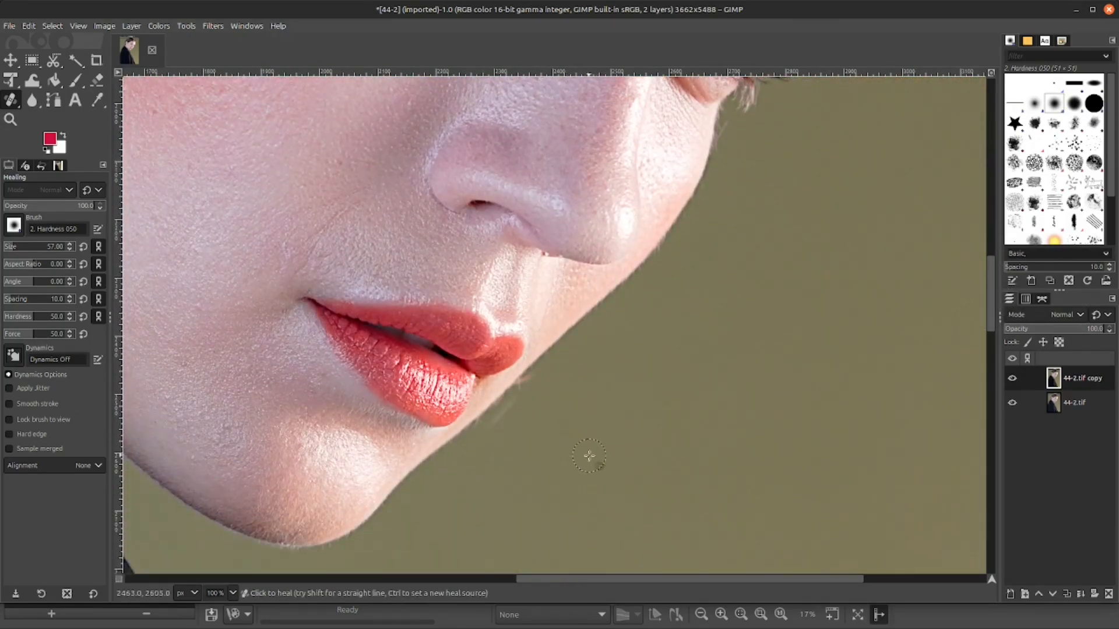
left_click_drag(609, 580, 561, 580)
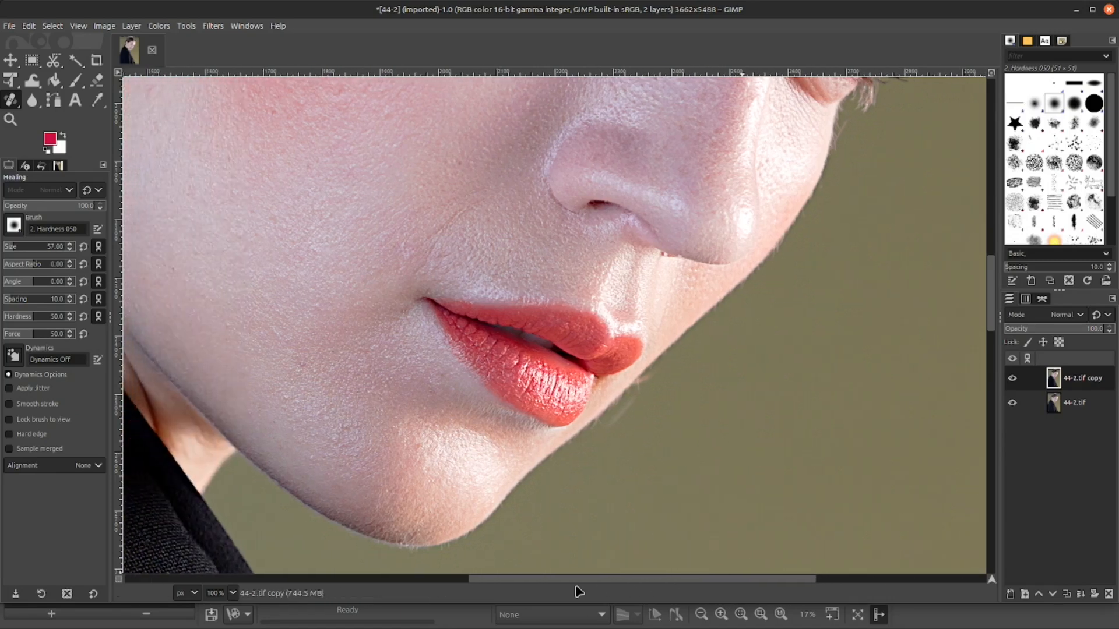
left_click_drag(990, 311, 984, 266)
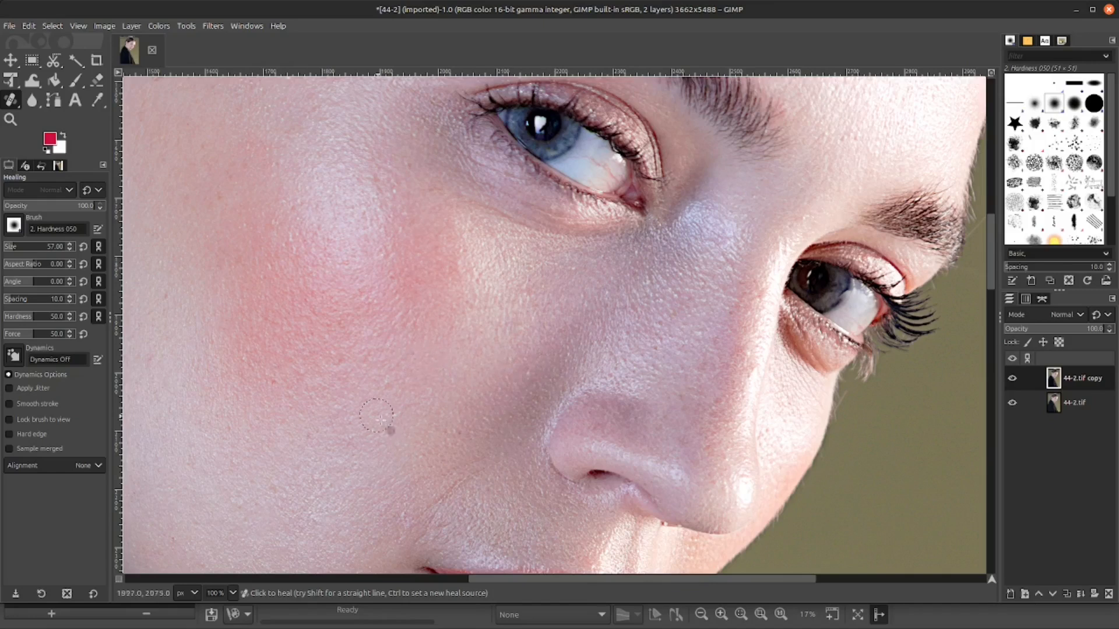
left_click_drag(568, 580, 528, 582)
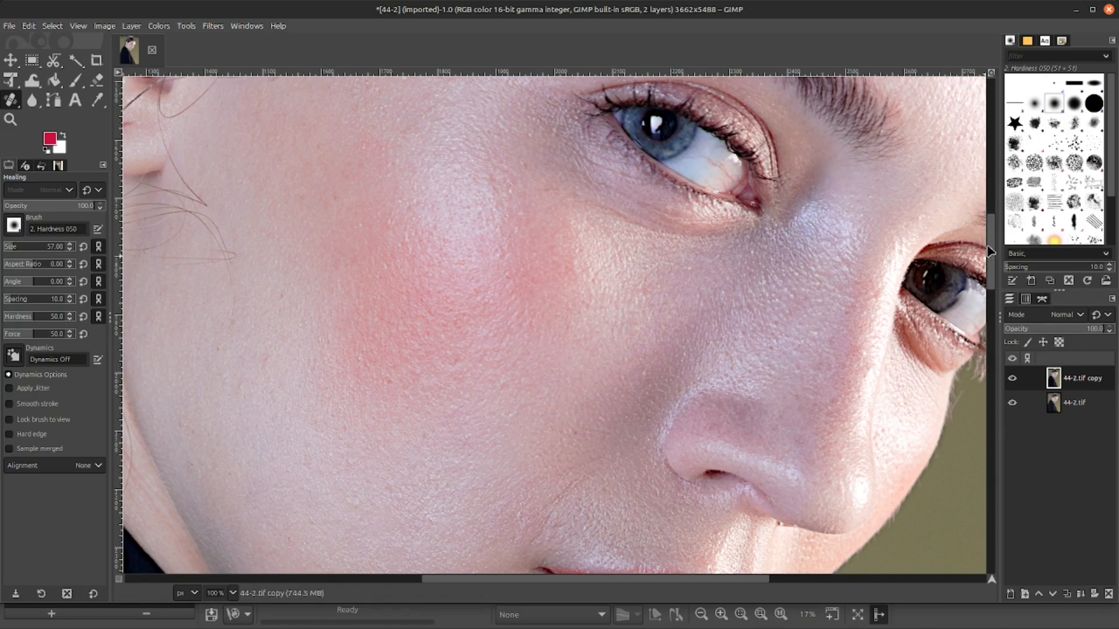
left_click_drag(990, 252, 989, 196)
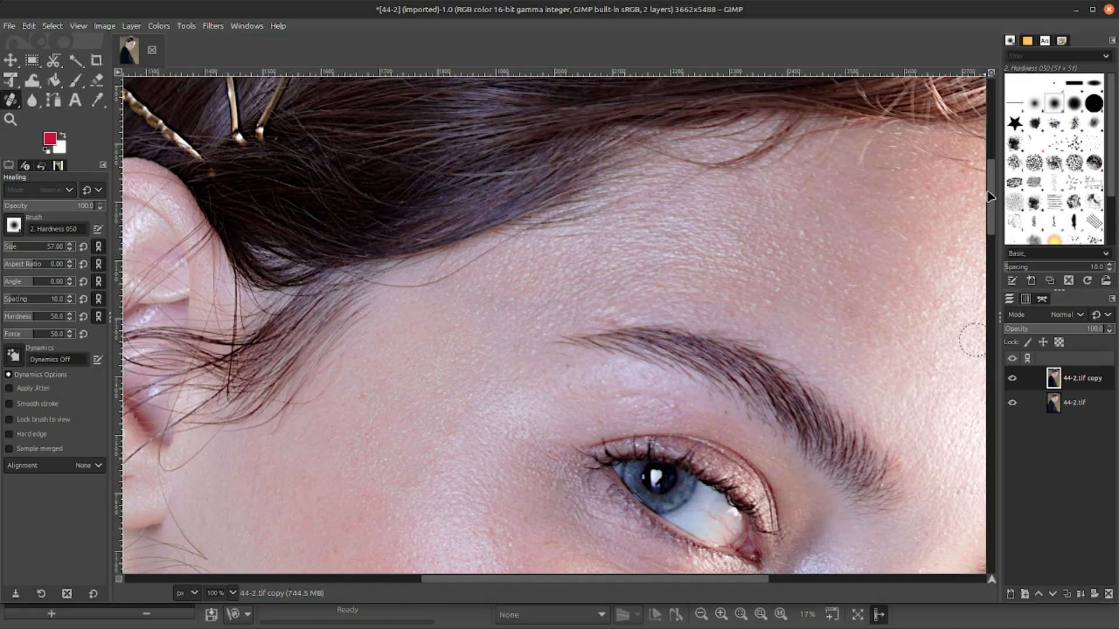
left_click_drag(591, 581, 670, 583)
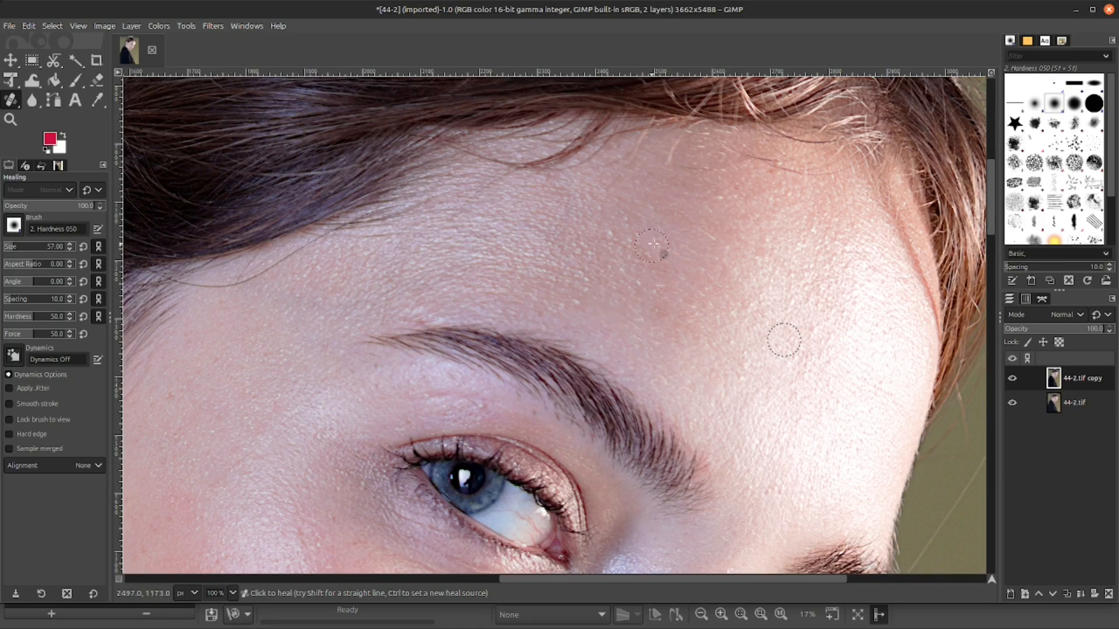
left_click(557, 218, "ctrl")
mouse_move(992, 198)
left_mouse_down()
mouse_move(996, 221)
mouse_move(985, 188)
left_mouse_up()
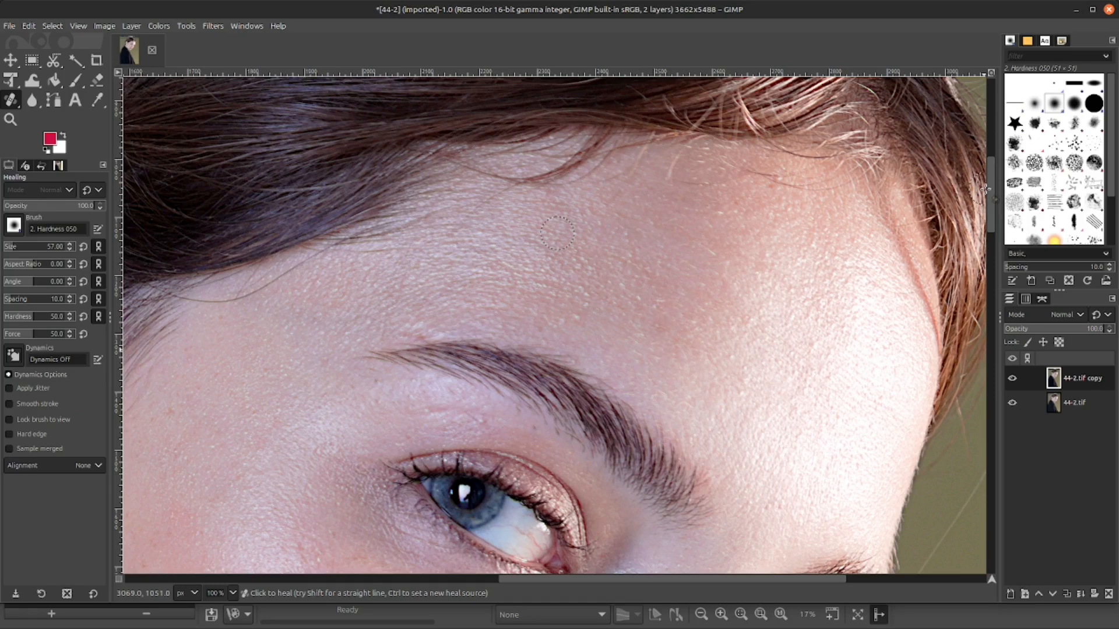
View the whole face at 33.3% zoom and hide the layer copy to compare the healed skin with the original
scroll(984, 189, "down", 1)
scroll(984, 189, "down", 1)
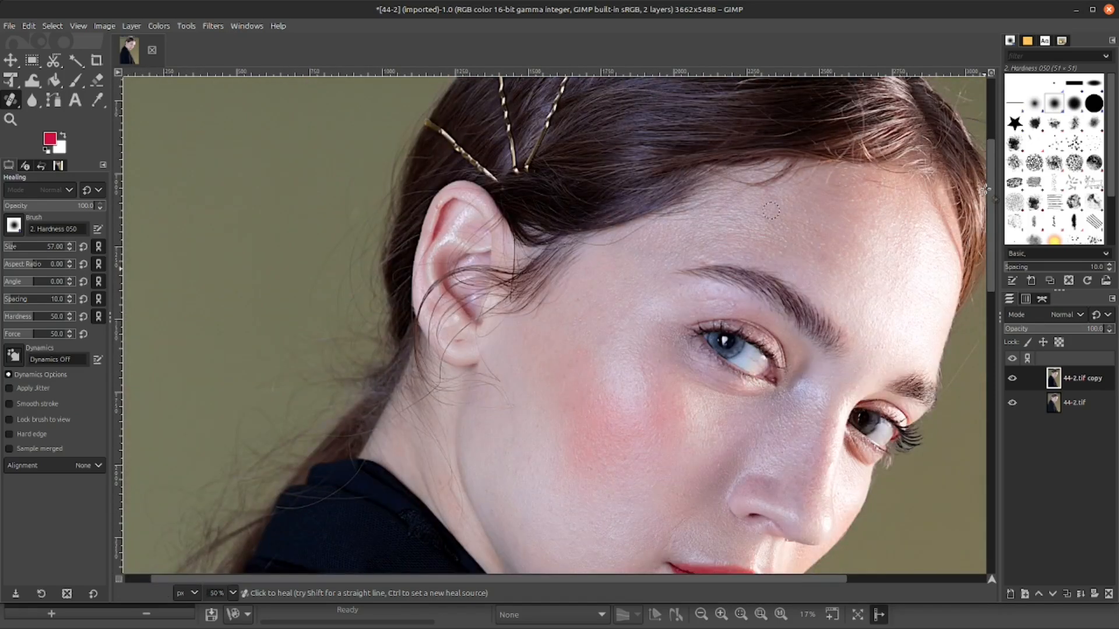
left_click_drag(452, 585, 590, 584)
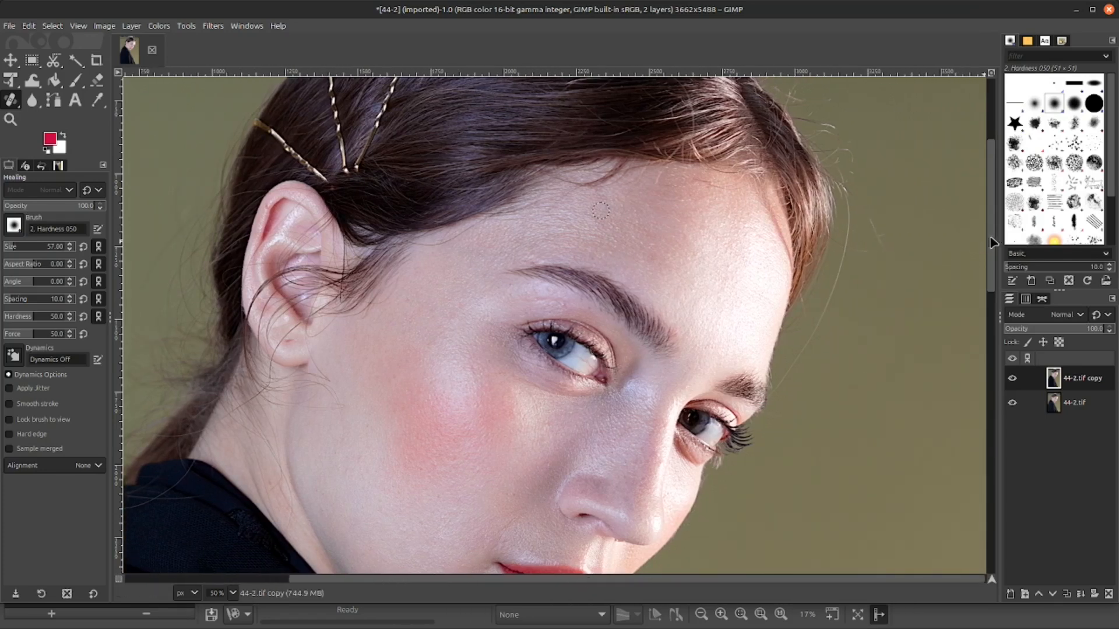
left_click_drag(992, 242, 992, 274)
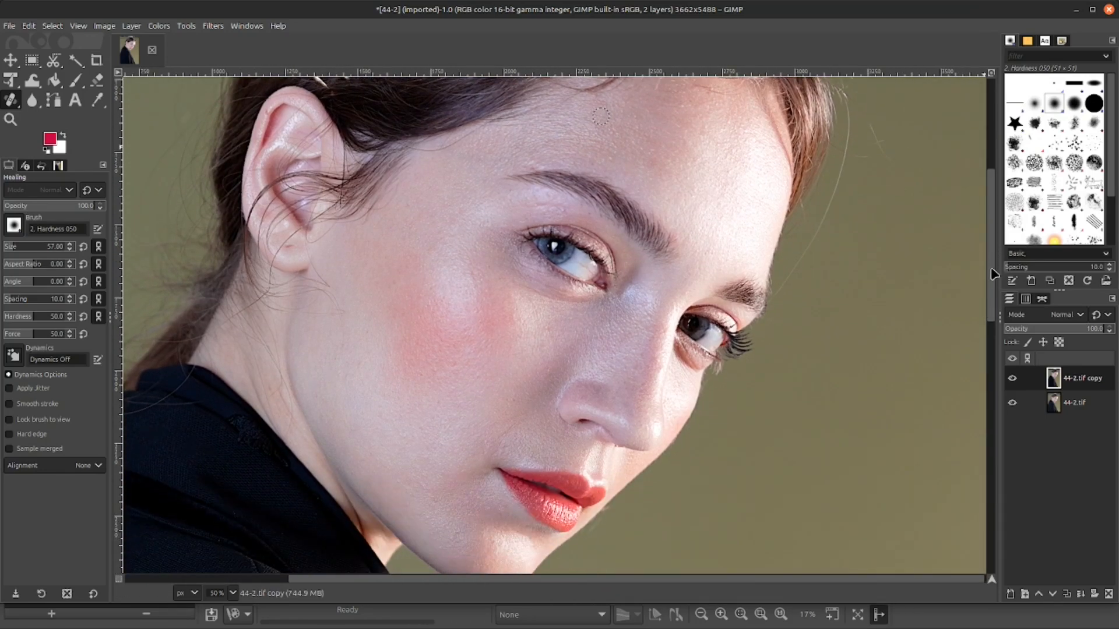
key("minus")
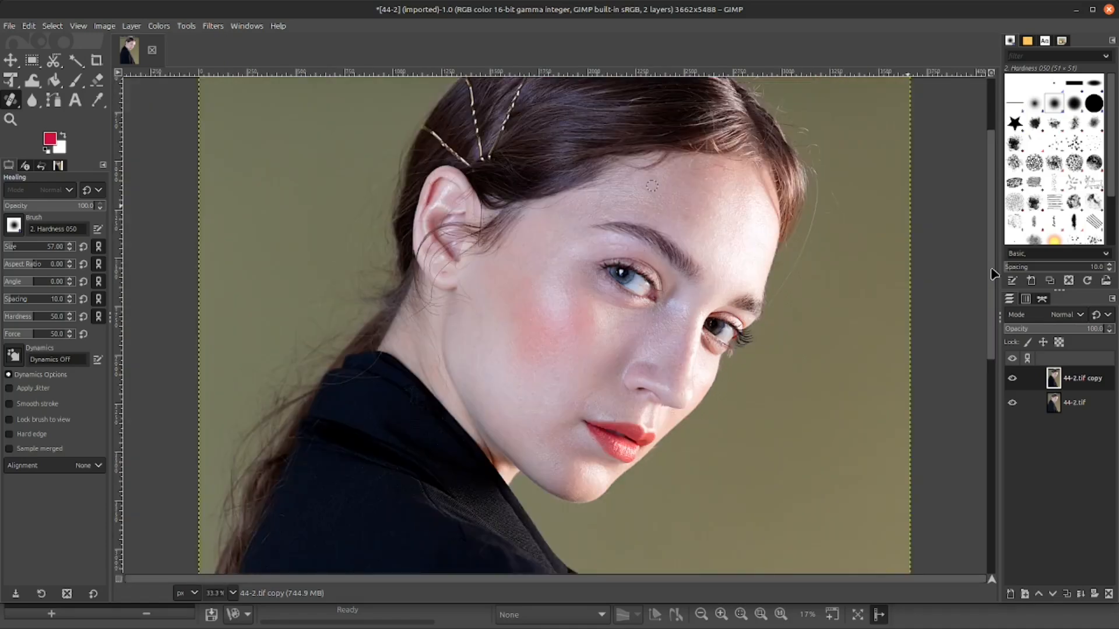
left_click_drag(992, 271, 991, 245)
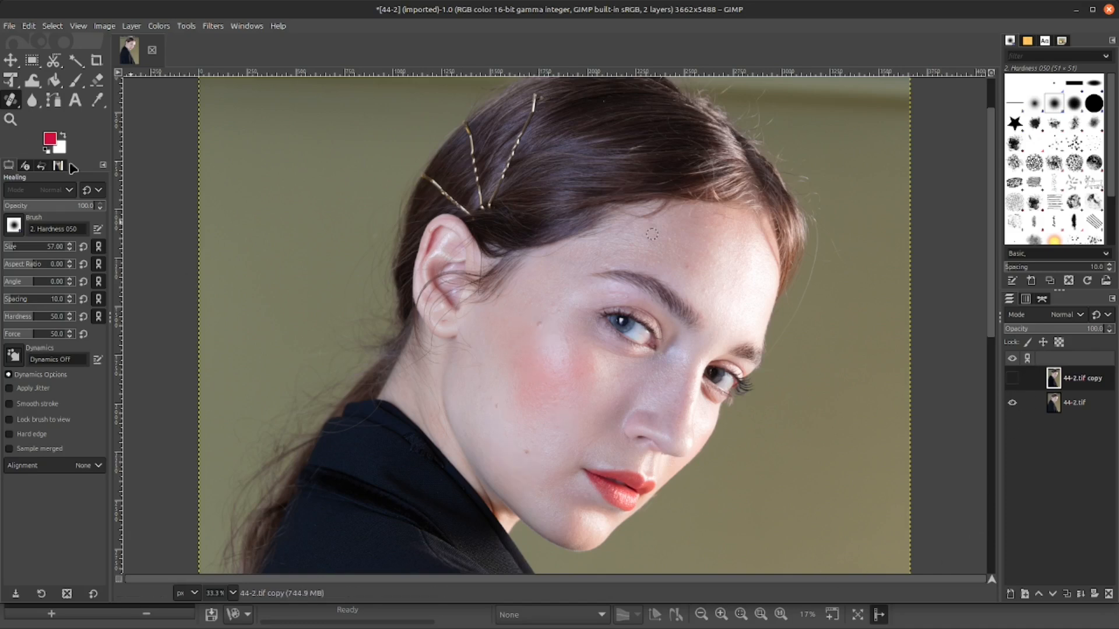
Switch to the Move tool, examine the original layer's cheek and forehead moles up close, and show the layer copy again
left_click(11, 60)
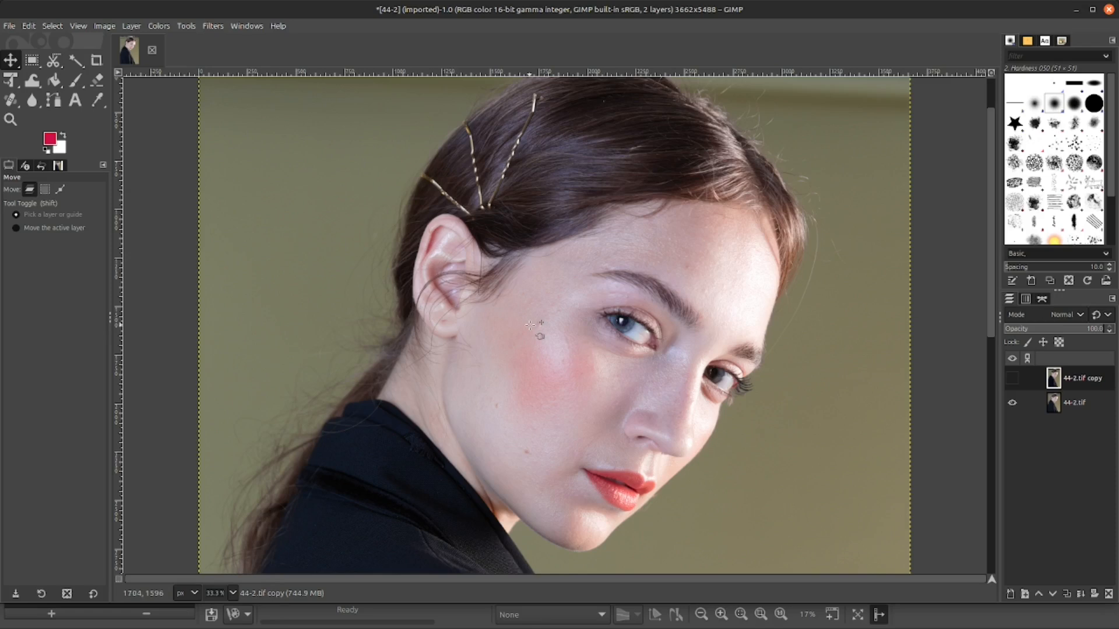
scroll(529, 324, "up", 2)
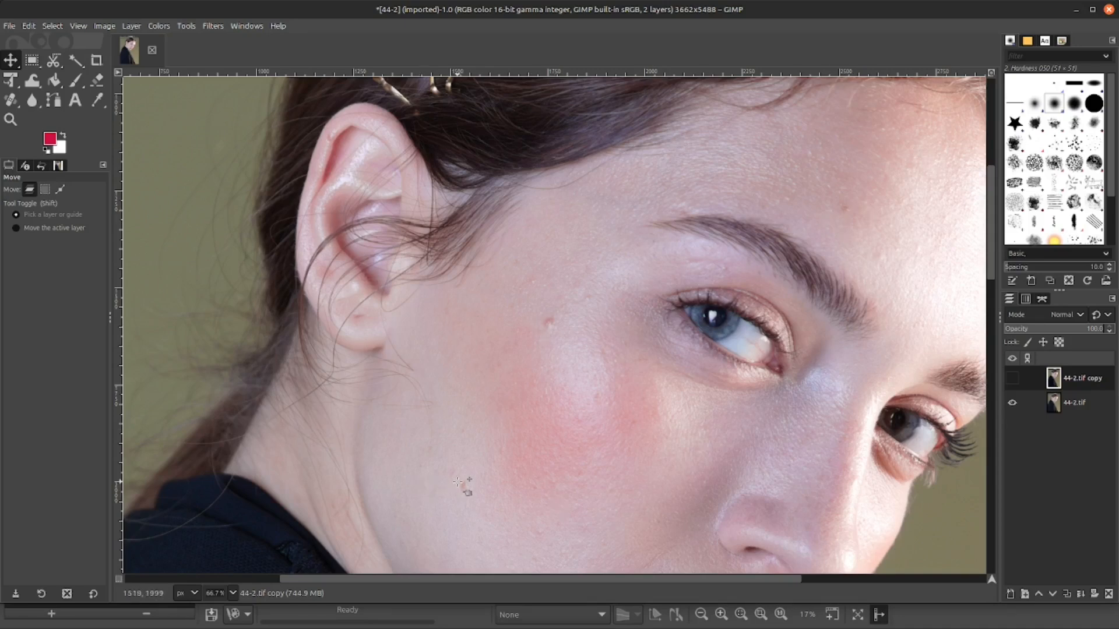
scroll(506, 520, "down", 5)
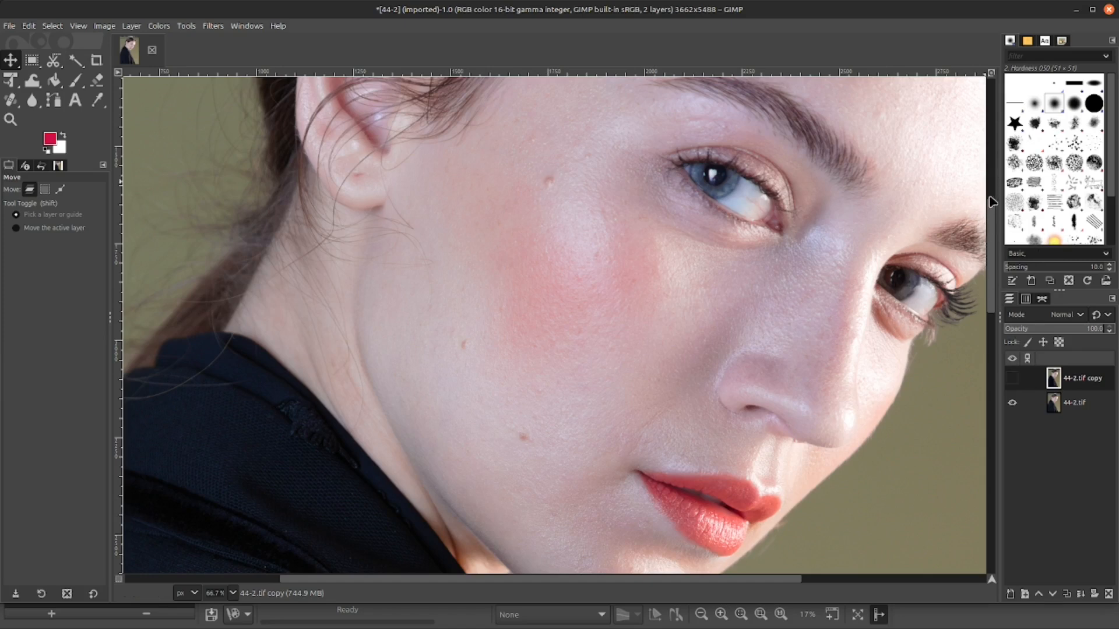
left_click_drag(995, 217, 991, 192)
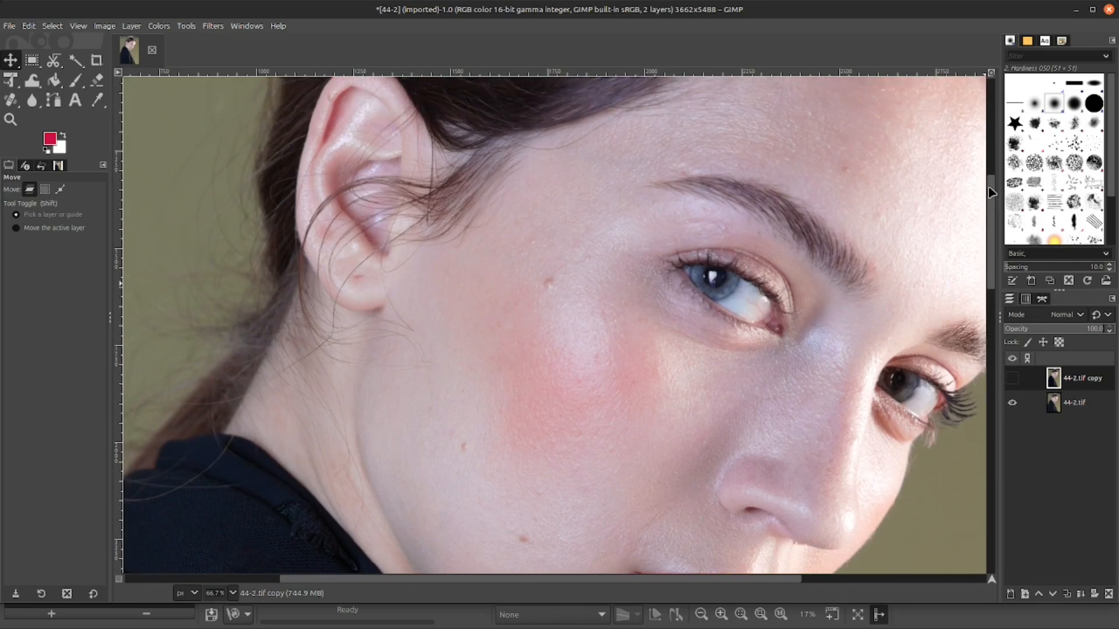
left_click(1013, 379)
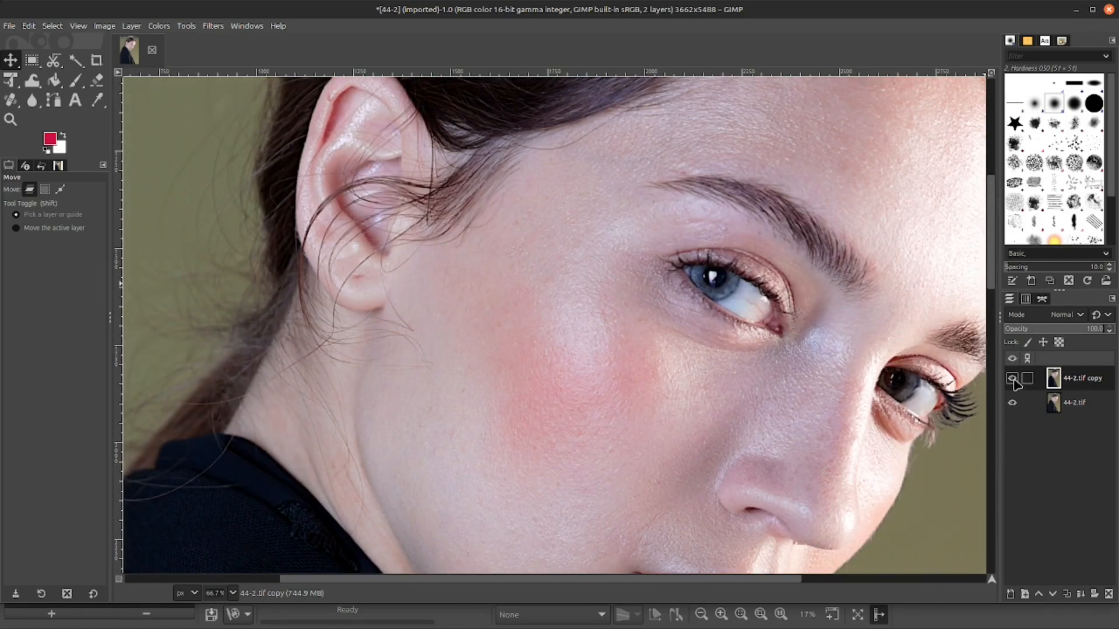
Examine the healed forehead, ear and cheek up close, then view the whole head at 33.3% zoom
mouse_move(994, 239)
left_mouse_down()
mouse_move(1000, 269)
mouse_move(994, 217)
left_mouse_up()
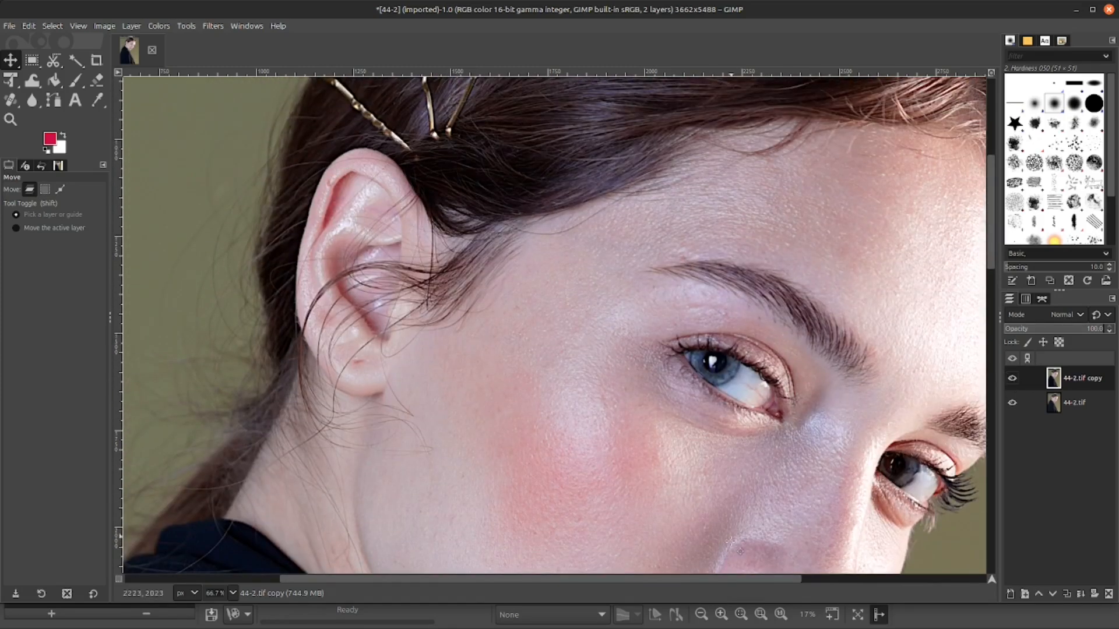
left_click_drag(722, 582, 755, 580)
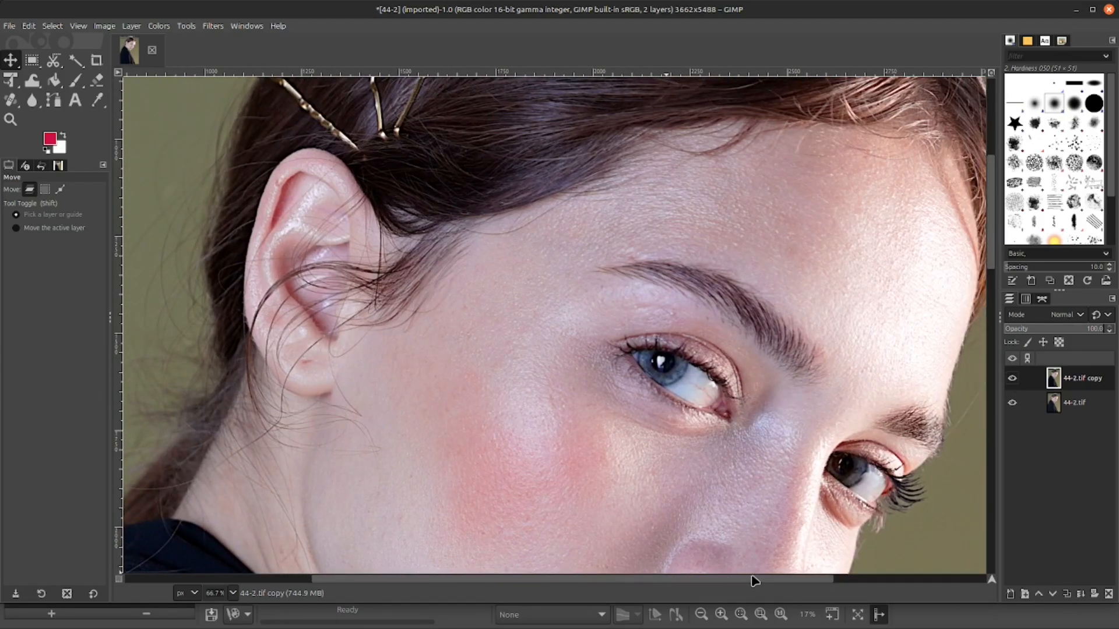
key("minus")
key("minus")
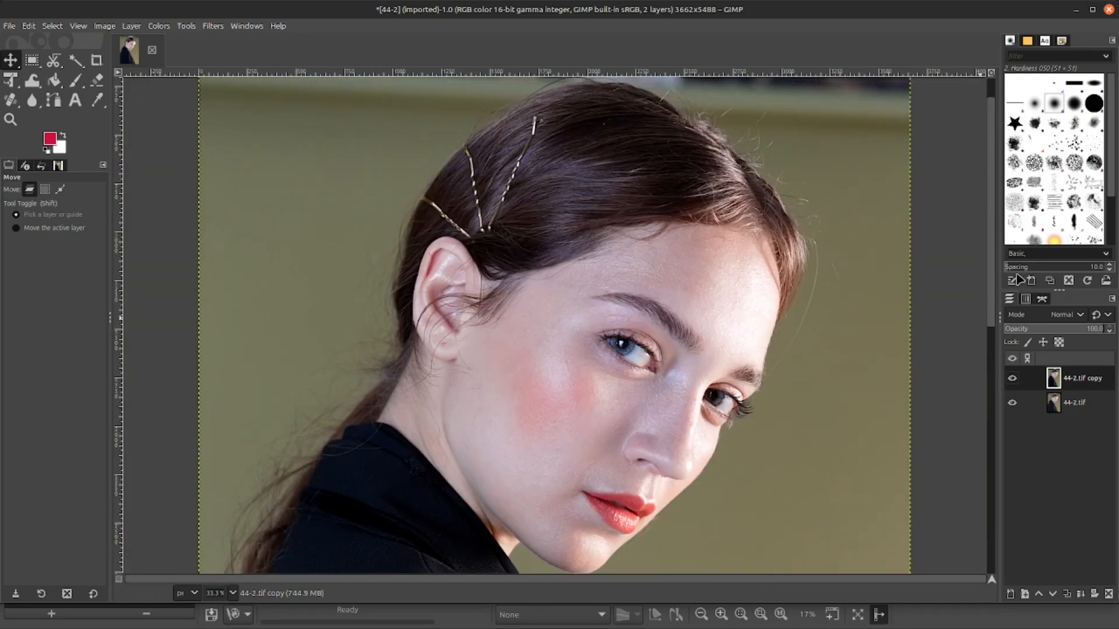
left_click_drag(993, 260, 990, 286)
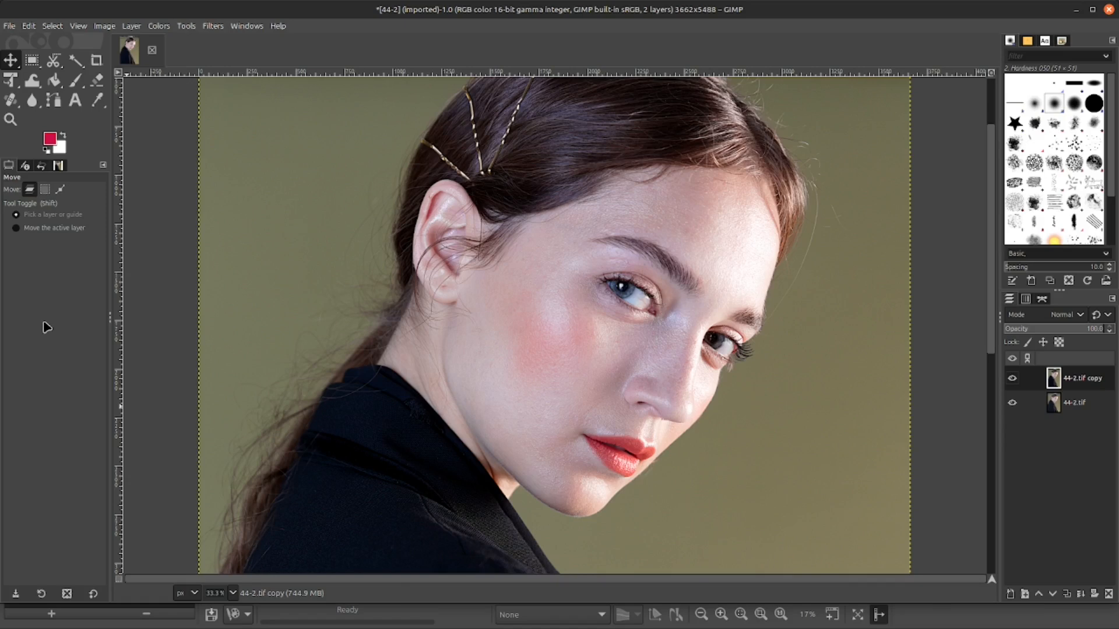
Start exporting the image and name the export file "Finished Photo"
left_click(8, 26)
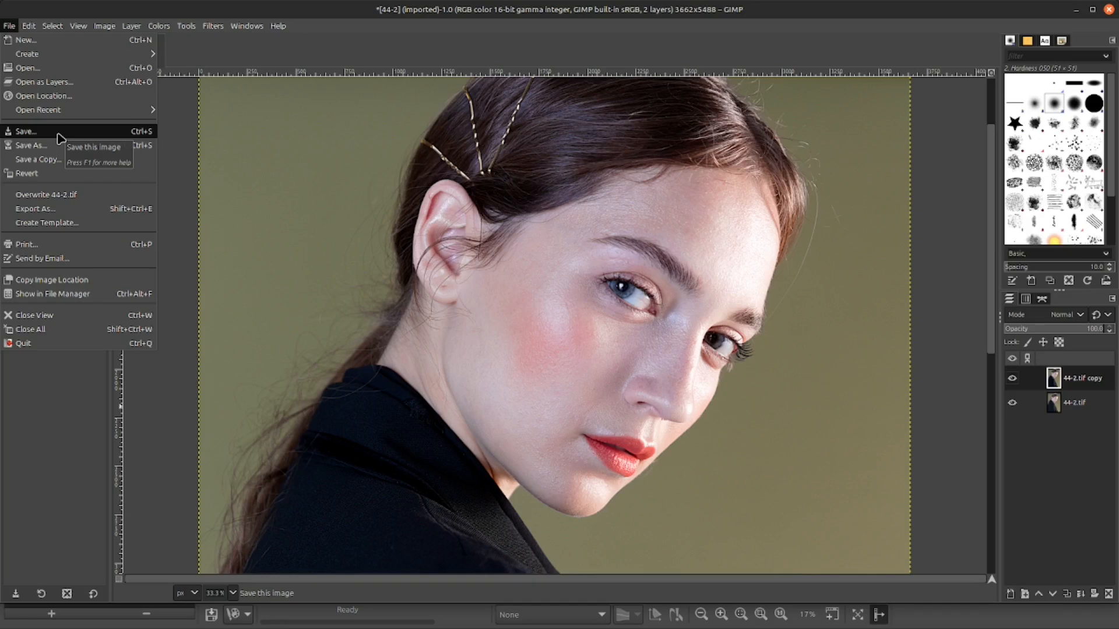
left_click(54, 208)
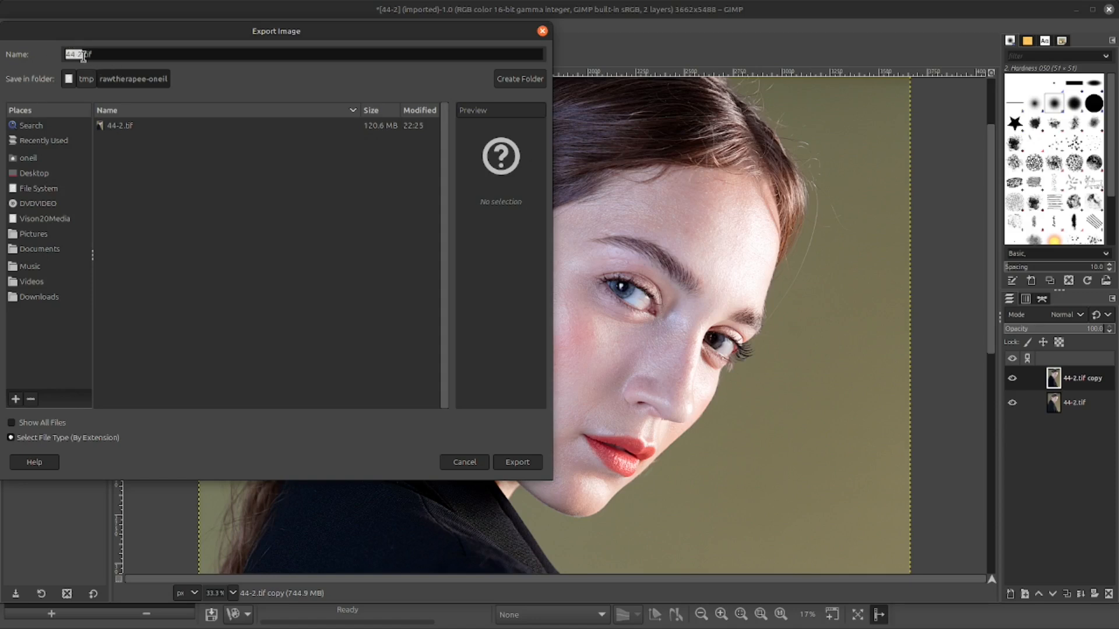
key("BackSpace")
type("Finished F")
key("BackSpace")
type("F")
type("hoto")
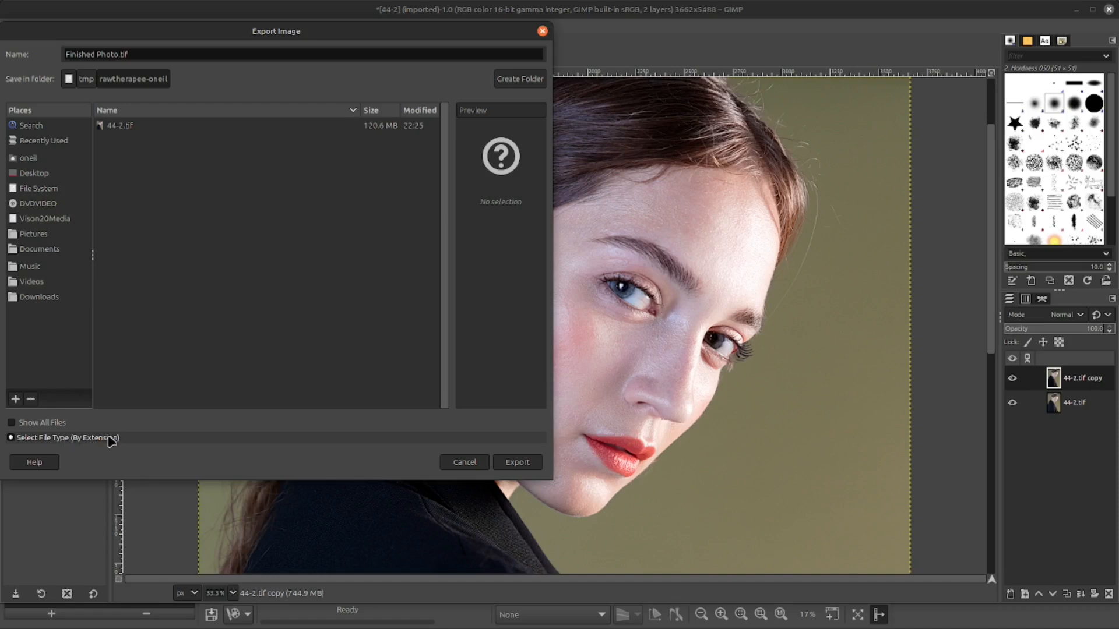
Set the export file type to JPEG image and choose the Desktop as the destination folder
left_click(10, 439)
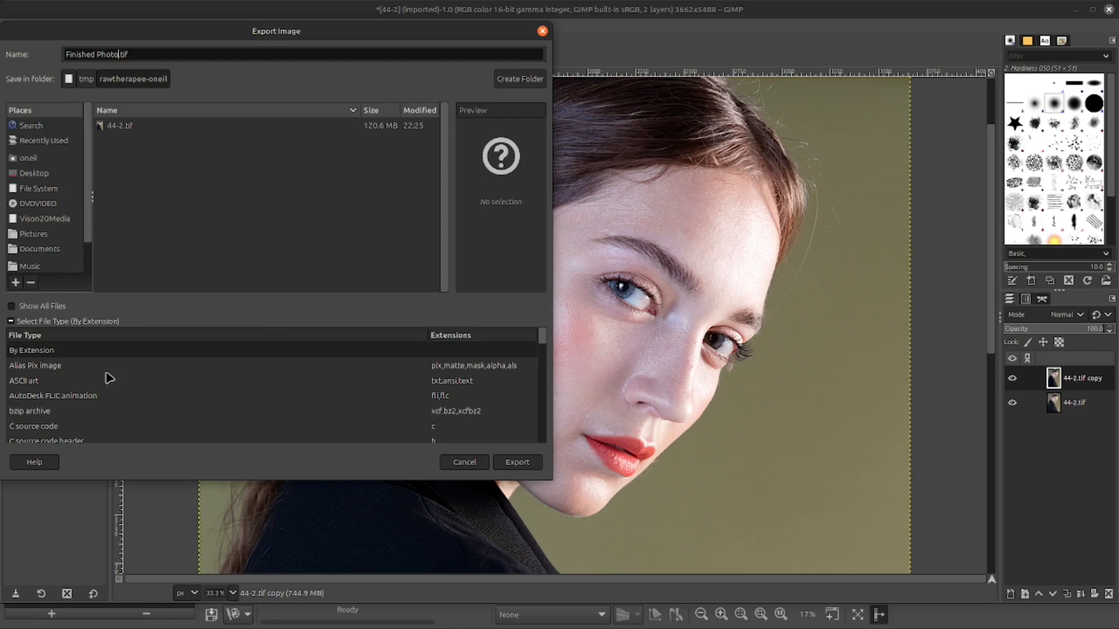
scroll(108, 379, "down", 3)
scroll(111, 380, "down", 5)
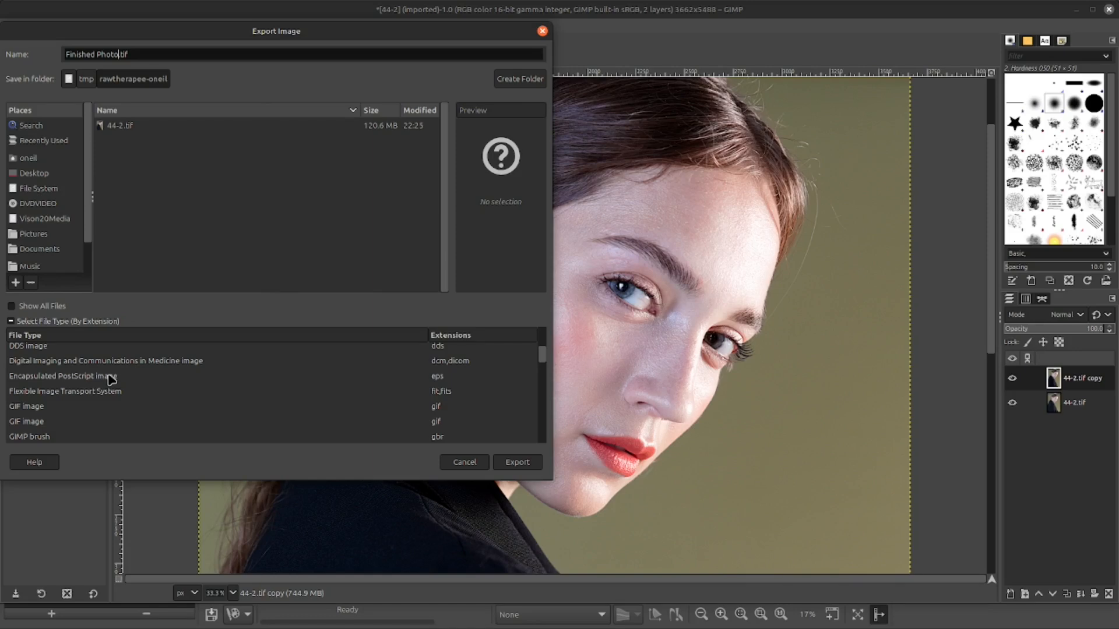
scroll(110, 379, "down", 5)
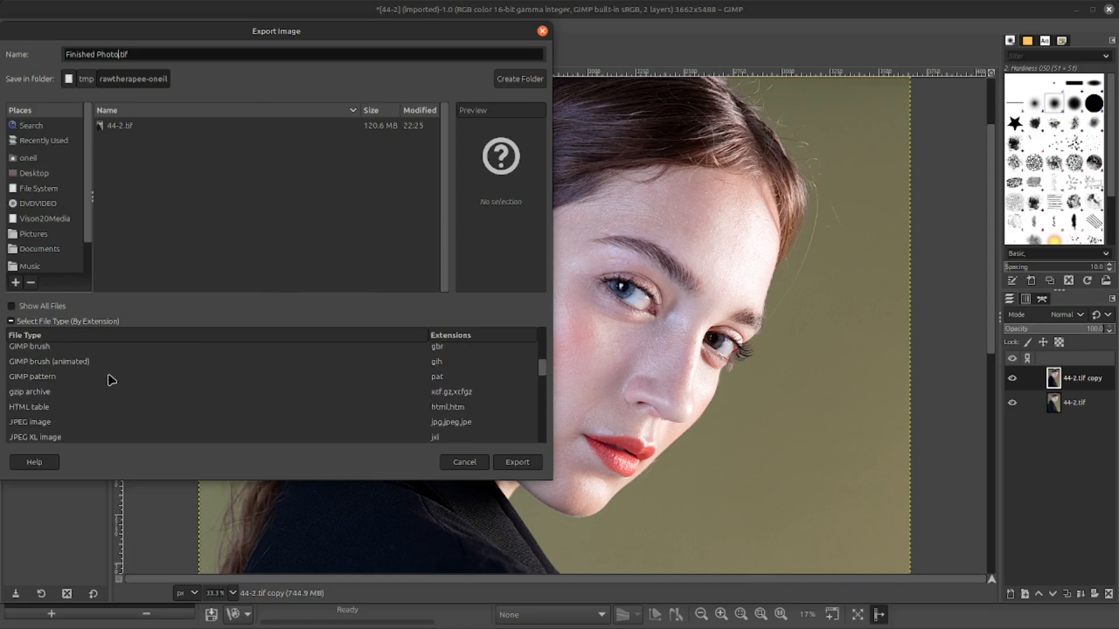
scroll(111, 380, "down", 1)
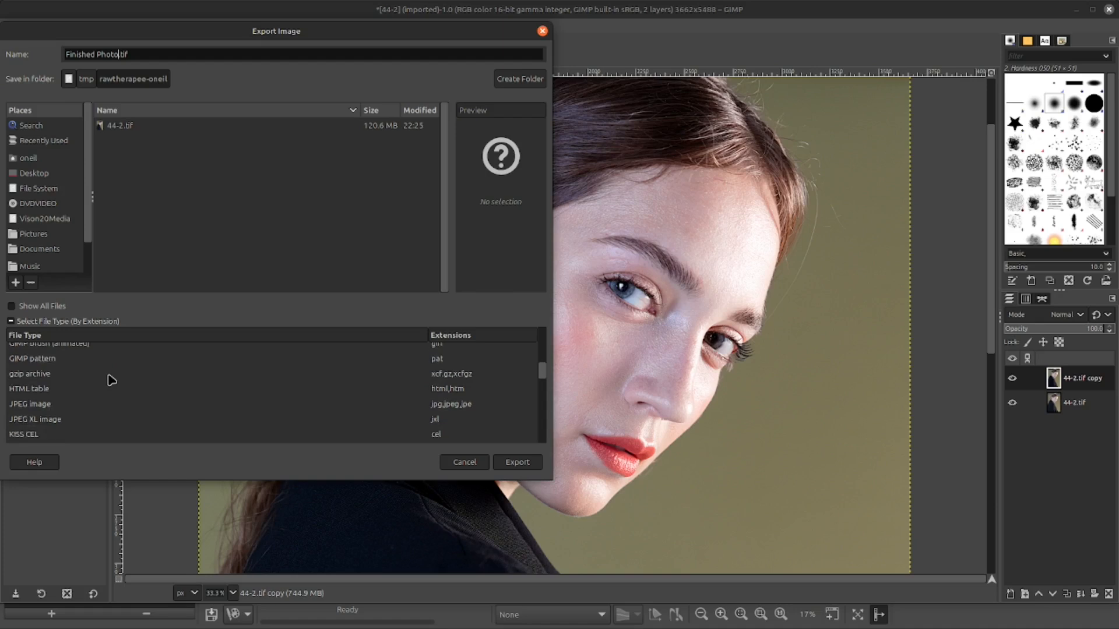
left_click(40, 404)
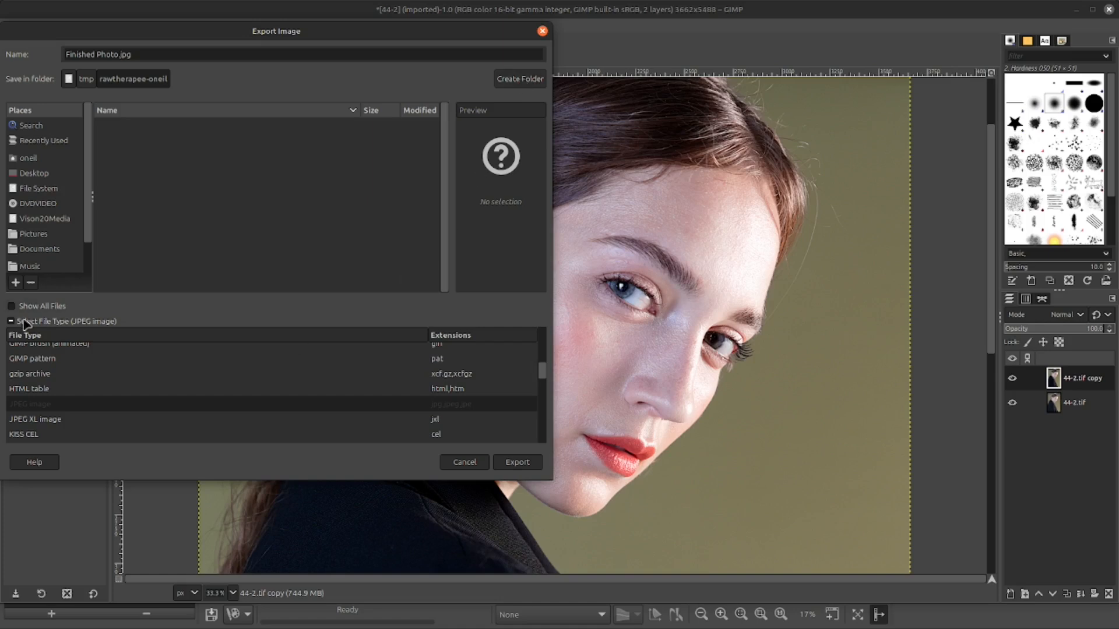
left_click(41, 177)
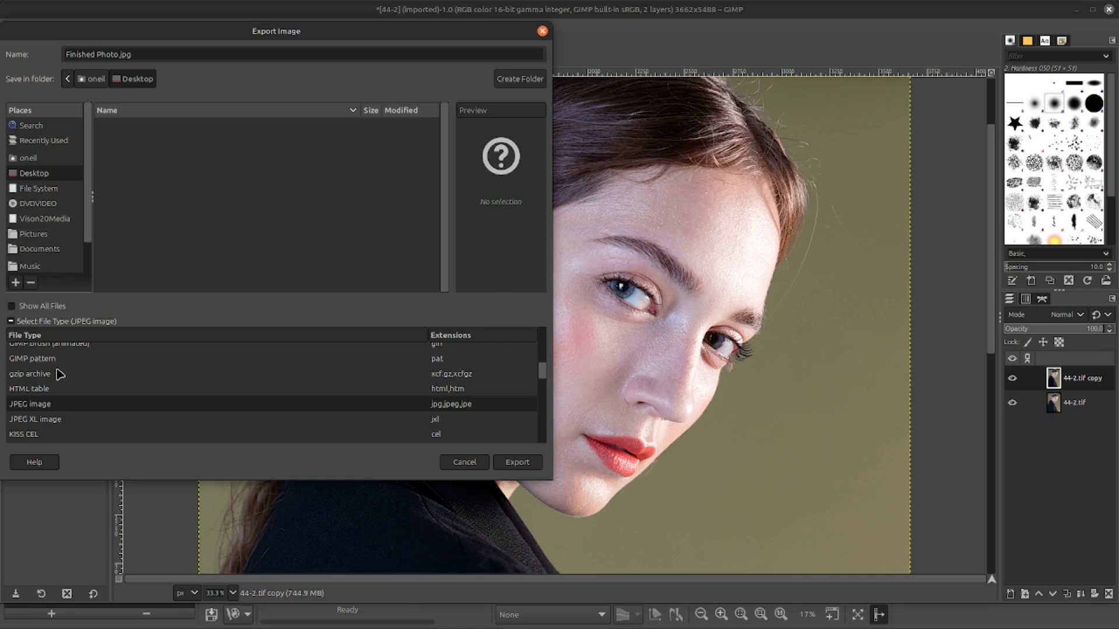
Look through the other available export file types, such as PNG, PDF, TIFF and WebP, and return to JPEG image
scroll(59, 374, "down", 2)
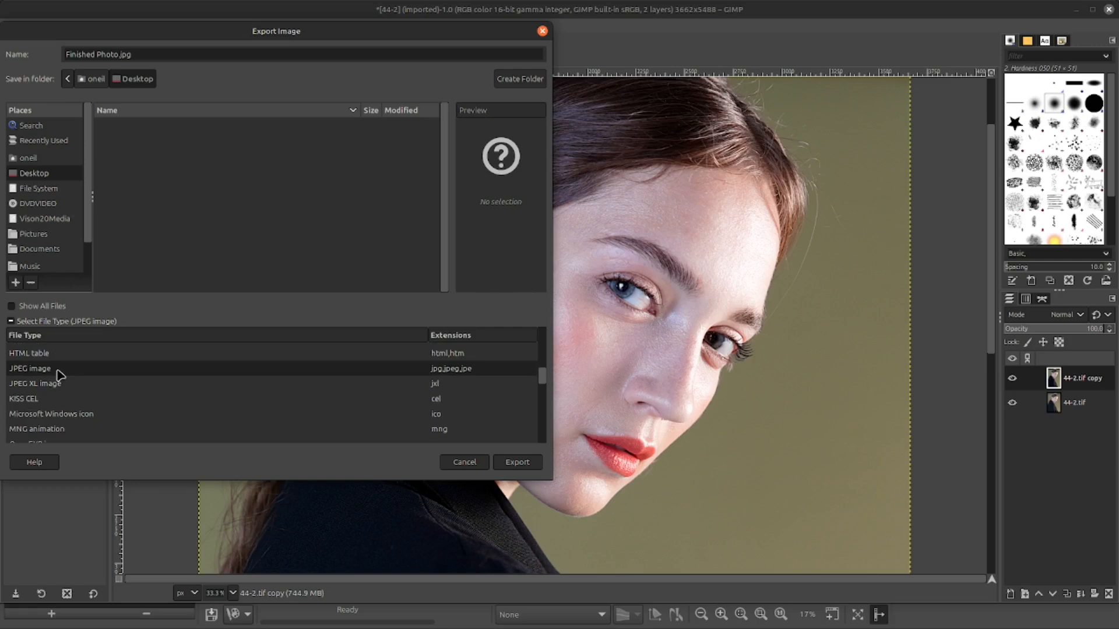
scroll(60, 374, "down", 1)
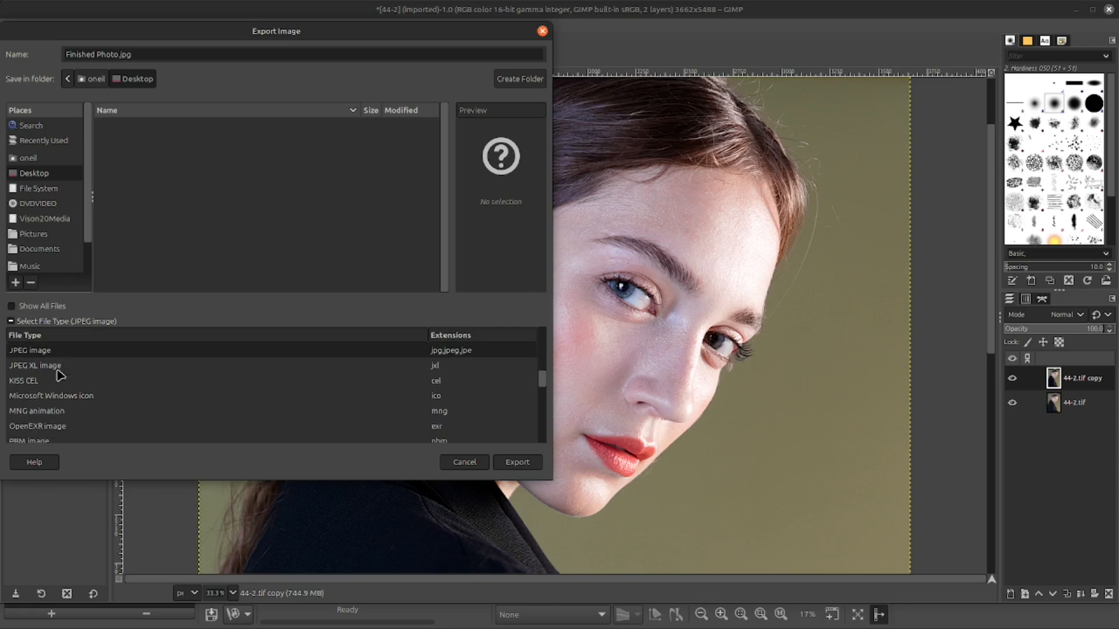
scroll(59, 374, "down", 3)
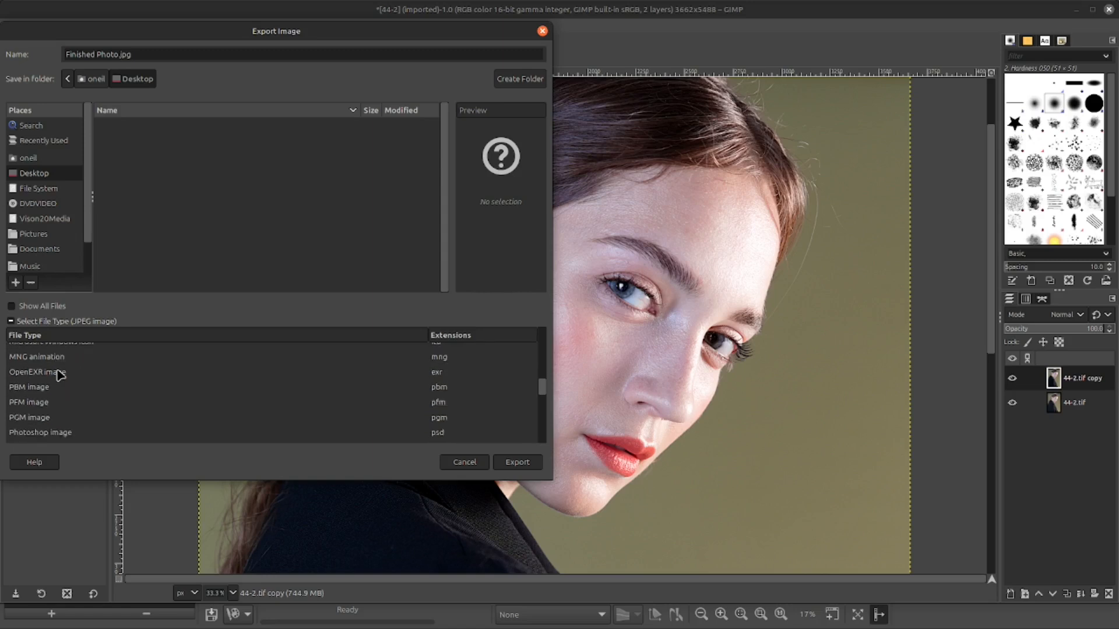
scroll(59, 374, "down", 1)
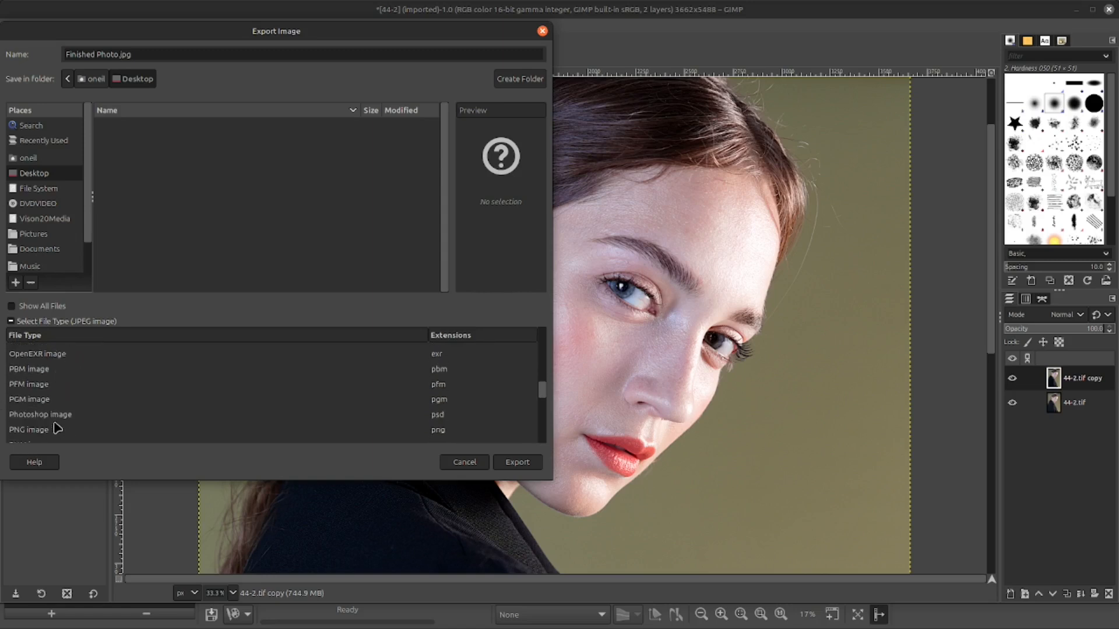
scroll(60, 382, "down", 1)
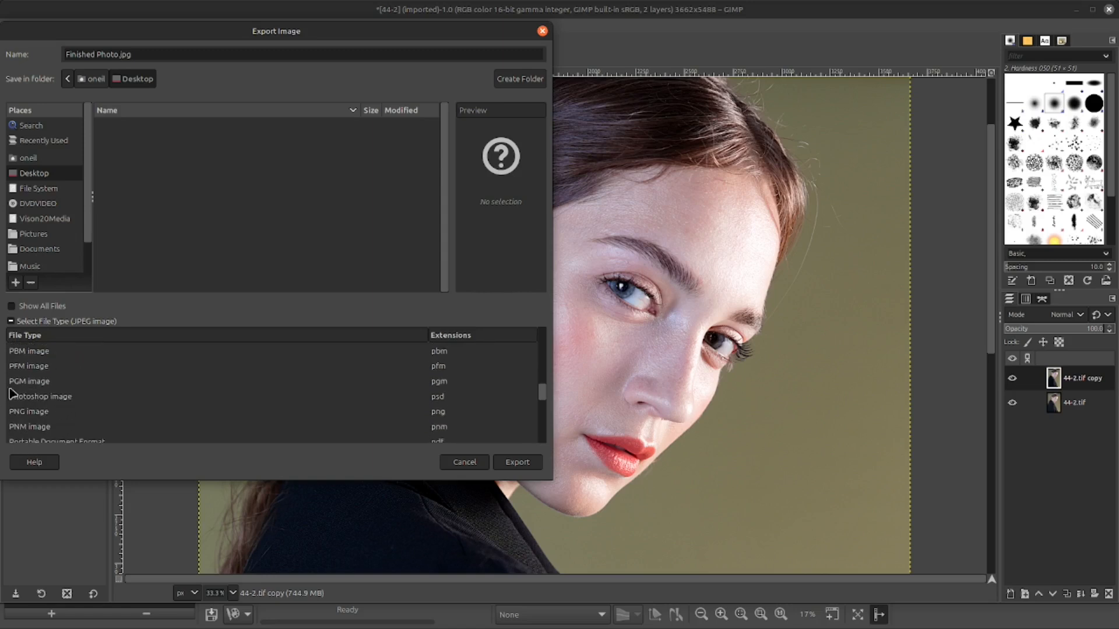
scroll(81, 382, "down", 3)
scroll(83, 382, "down", 1)
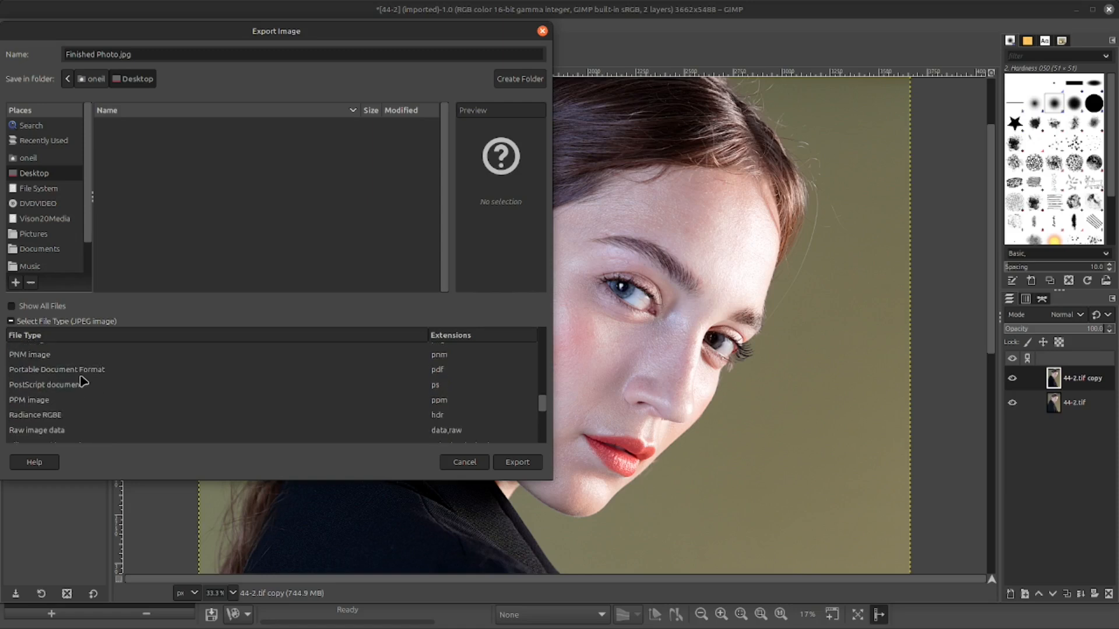
scroll(83, 382, "down", 1)
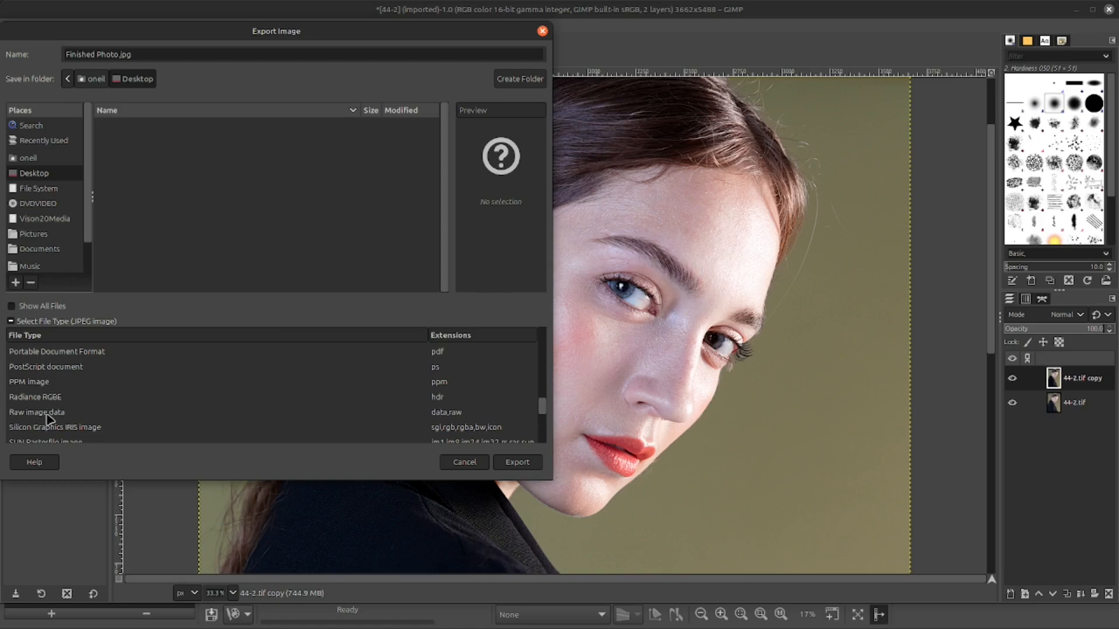
scroll(78, 390, "down", 5)
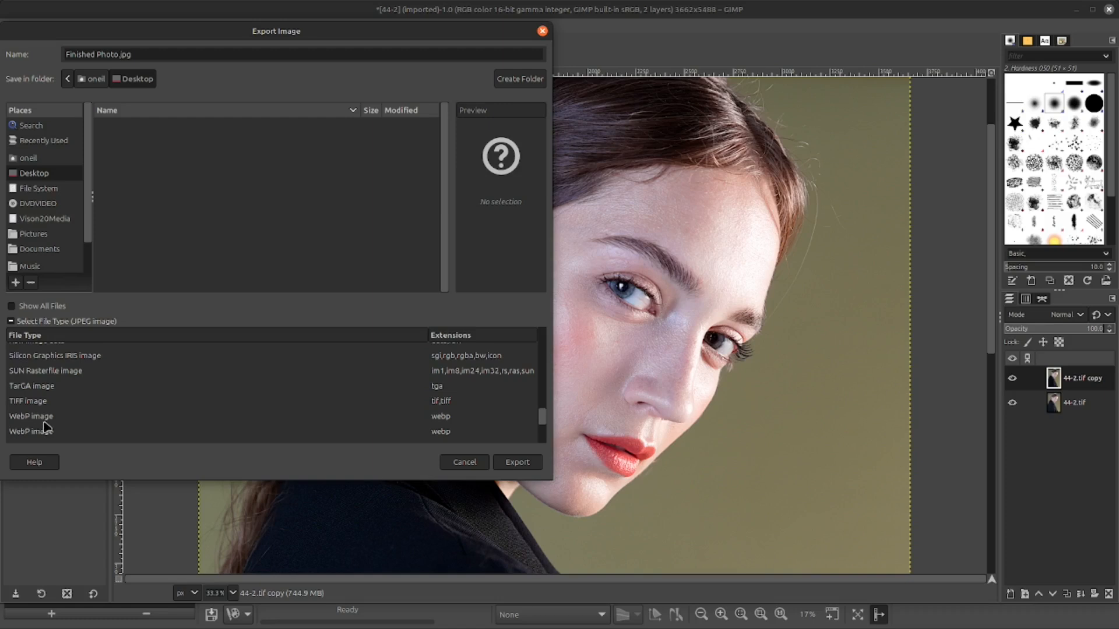
scroll(103, 410, "up", 1)
scroll(103, 409, "up", 10)
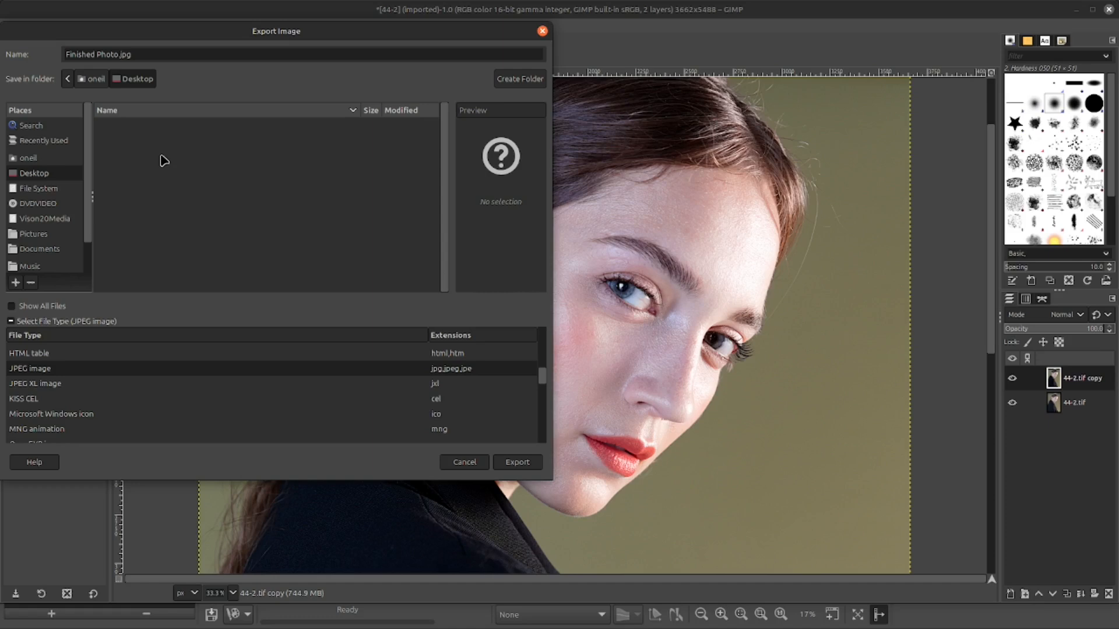
Export the photo as a JPEG, keeping the quality at 90 and the other default export options
left_click(524, 464)
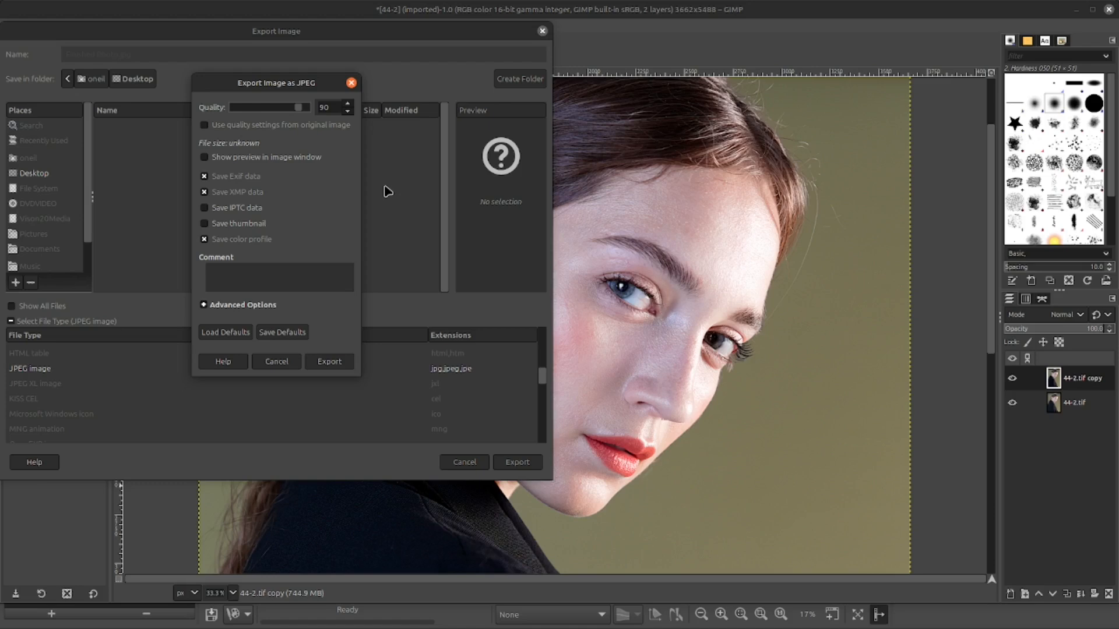
left_click(344, 363)
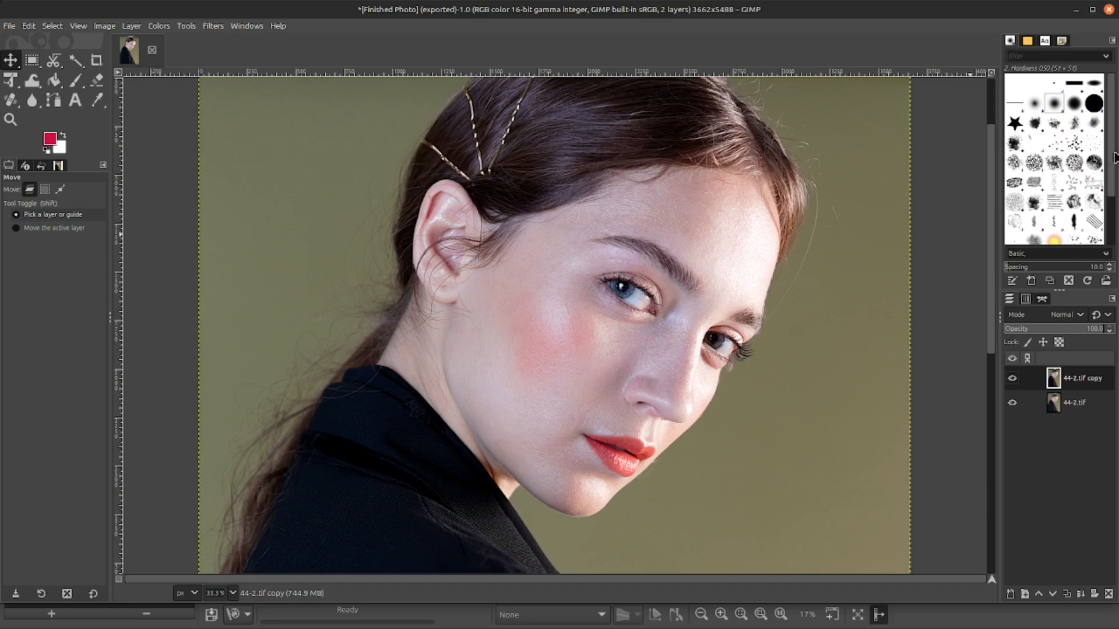
Minimize GIMP, RawTherapee and the file manager, and open Finished Photo.jpg from the Desktop in the image viewer
left_click(1077, 10)
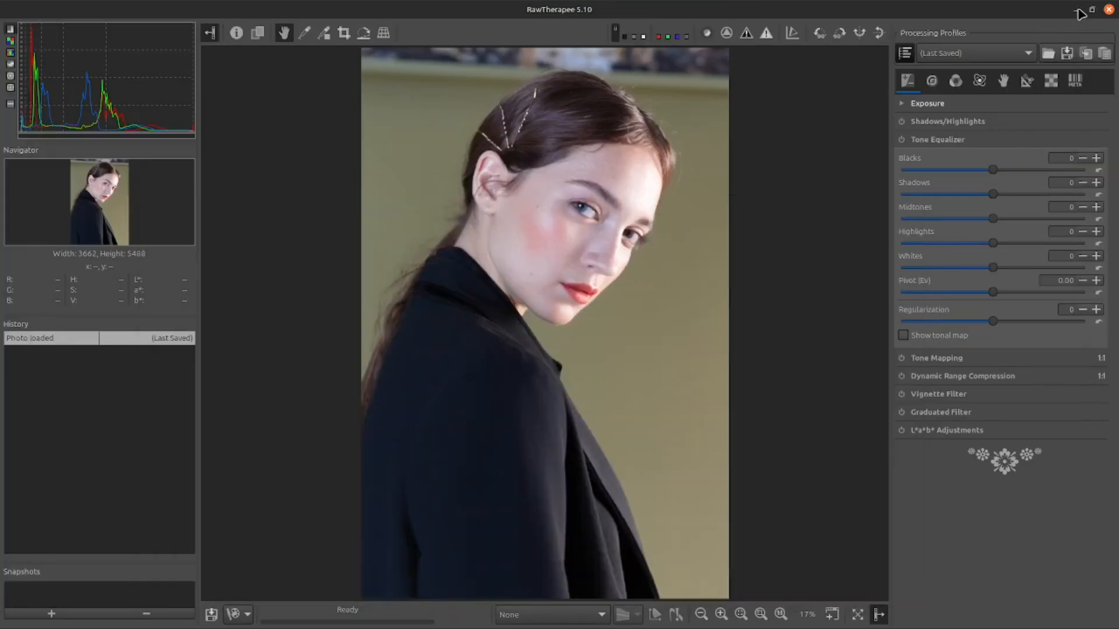
left_click(1078, 11)
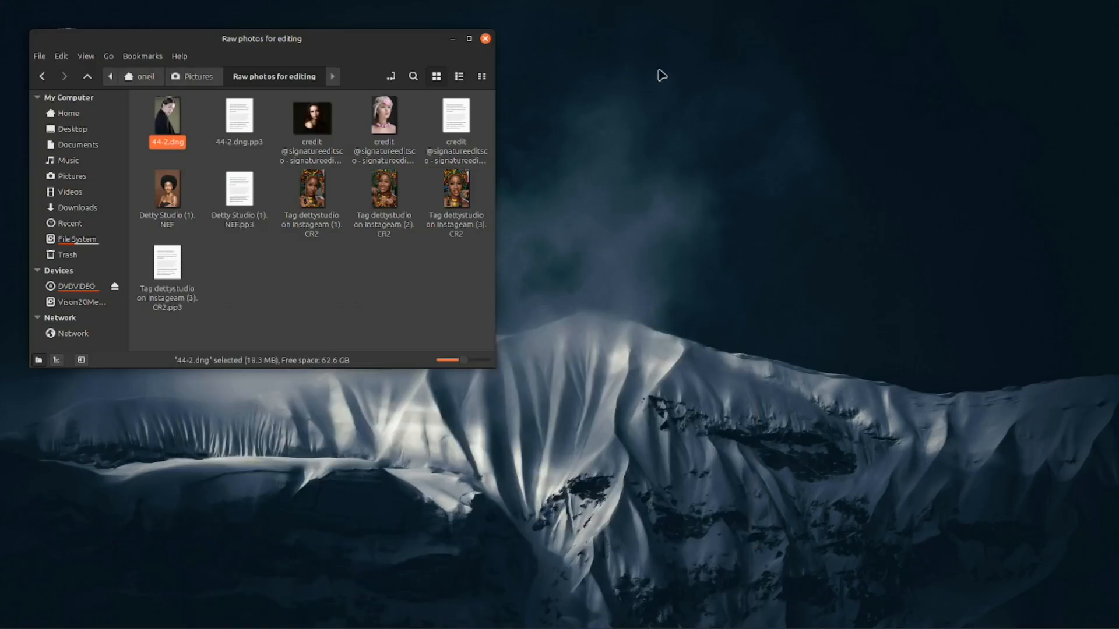
left_click(453, 39)
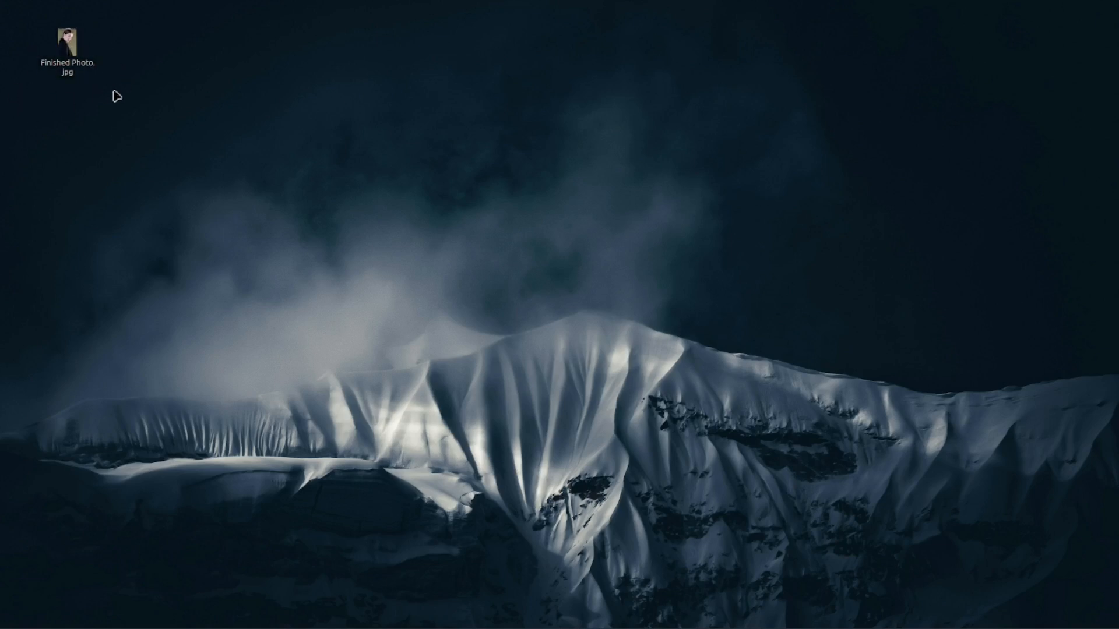
left_click(67, 44)
double_click(67, 44)
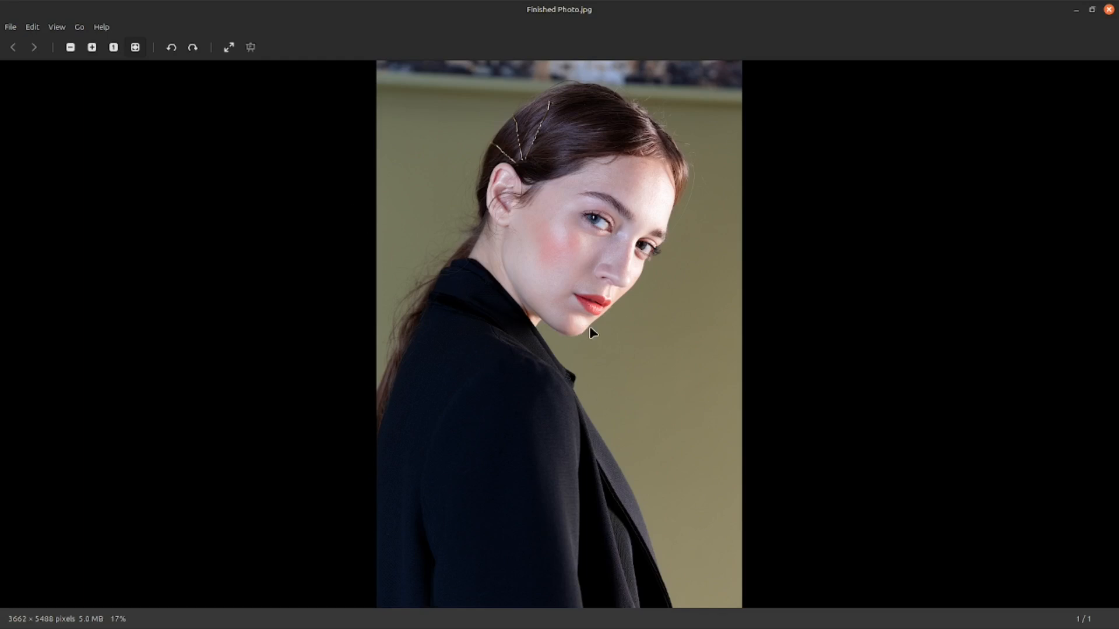
Enlarge the exported photo to 50% and examine the retouched face
left_click(92, 47)
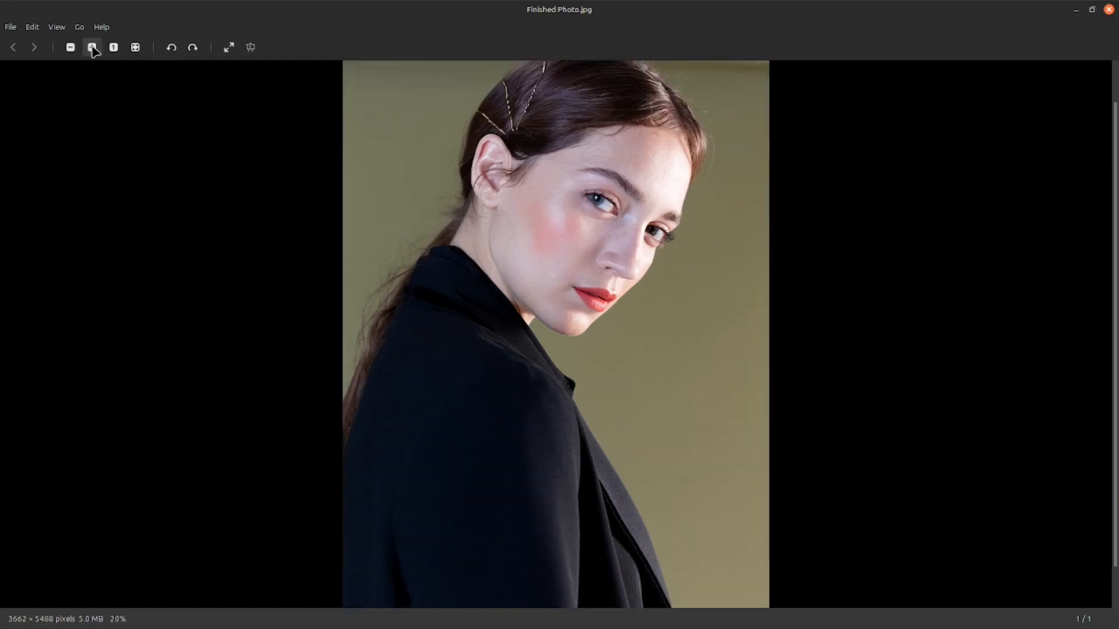
left_click(92, 47)
left_click(92, 47)
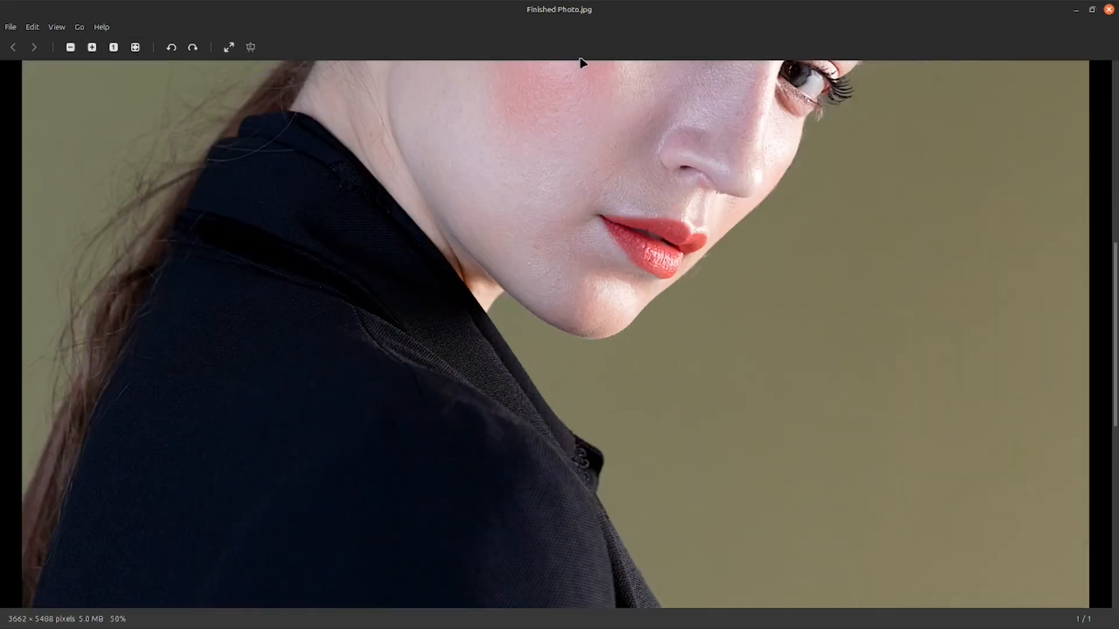
left_click_drag(1115, 285, 1112, 181)
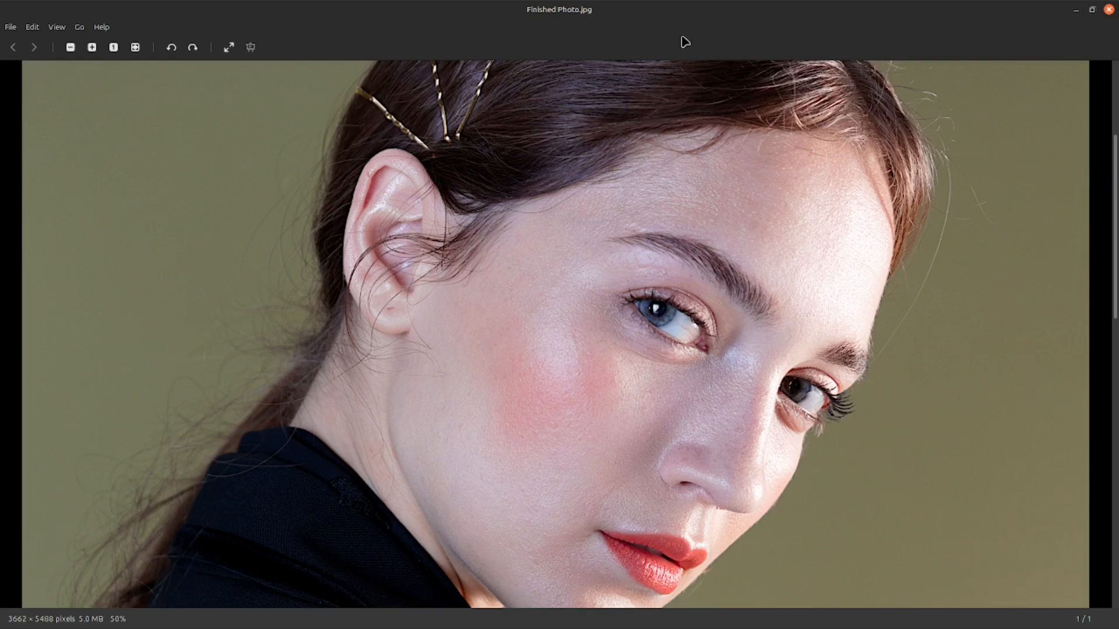
Restore the image viewer to a smaller window, frame the eye, cheek and lips in it, and move it aside for comparison
left_click_drag(592, 31, 611, 67)
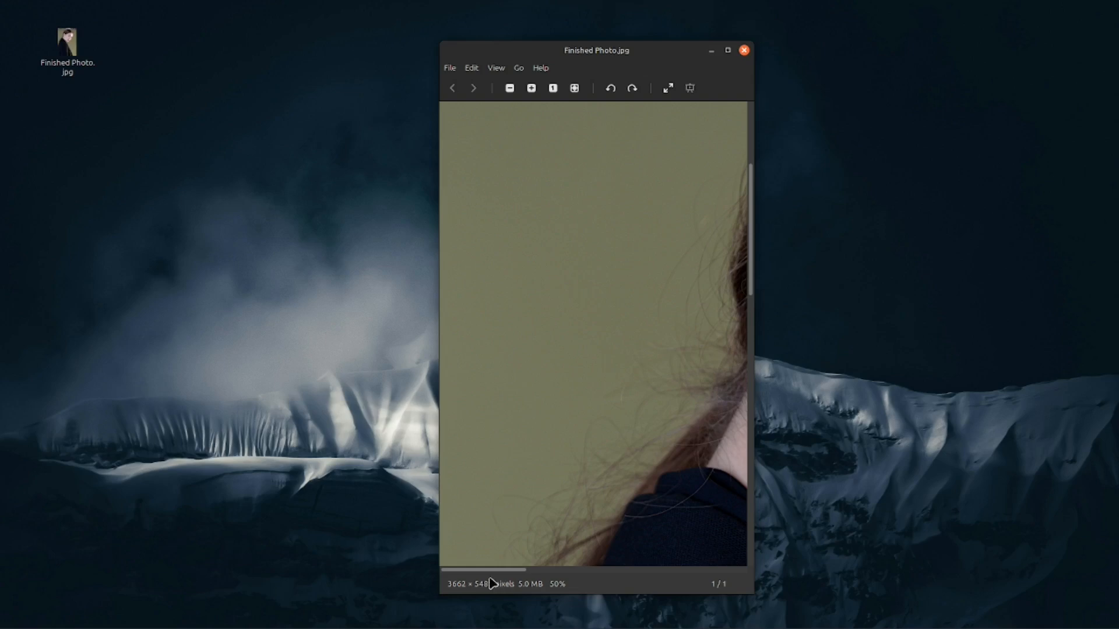
left_click_drag(490, 575, 508, 574)
left_click_drag(578, 568, 622, 569)
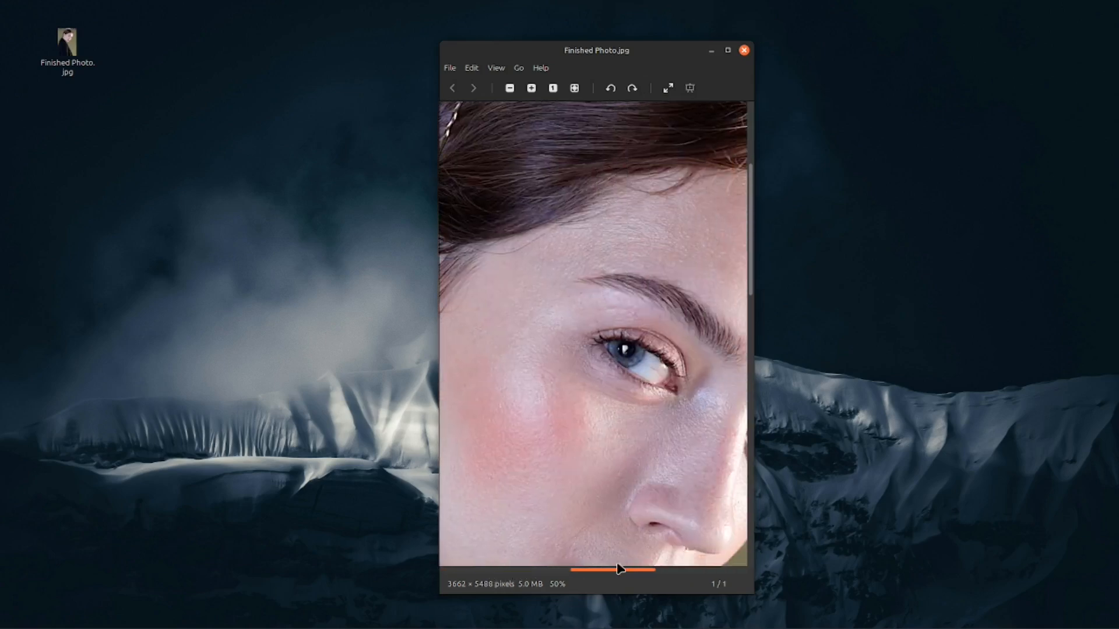
left_click_drag(751, 267, 751, 299)
left_click_drag(662, 54, 793, 46)
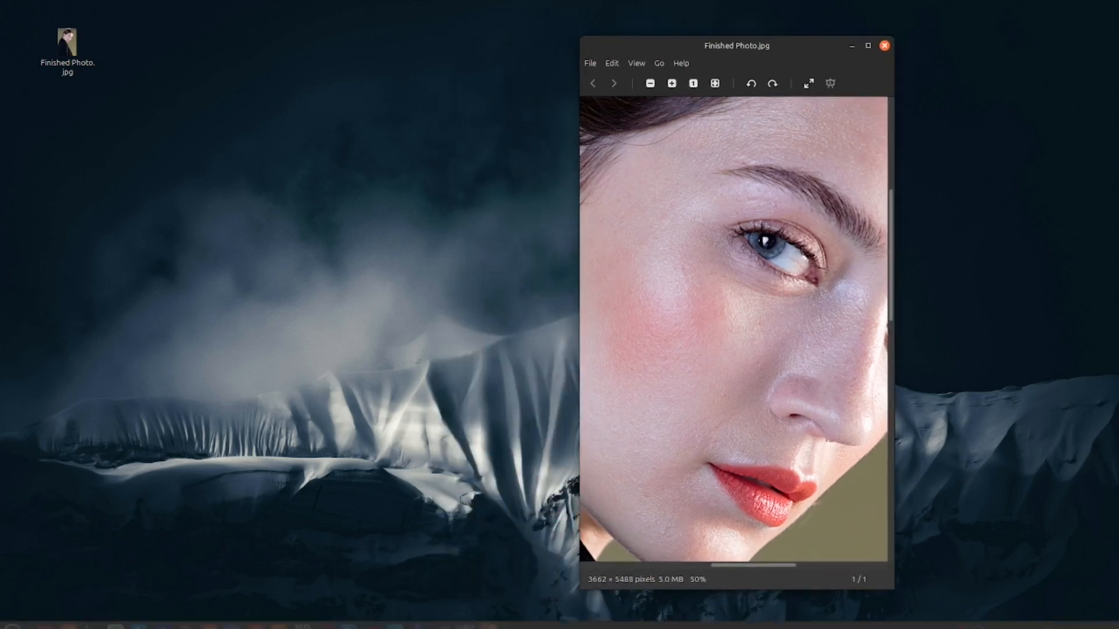
Bring back the Raw photos for editing folder and open 44-2.dng in the image viewer
left_click(57, 623)
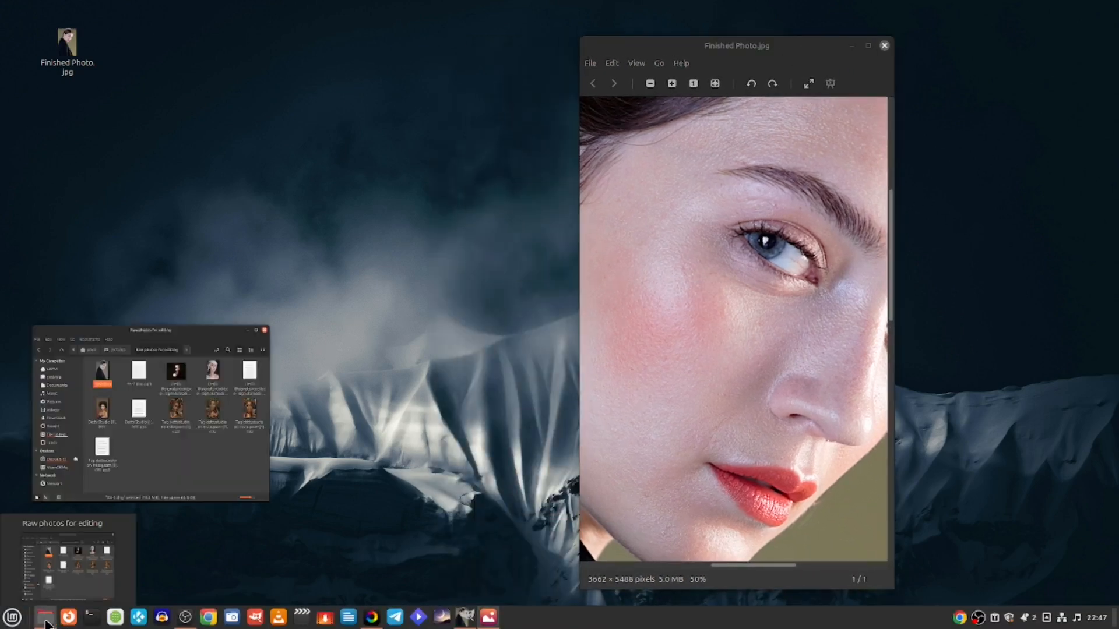
left_click(175, 142)
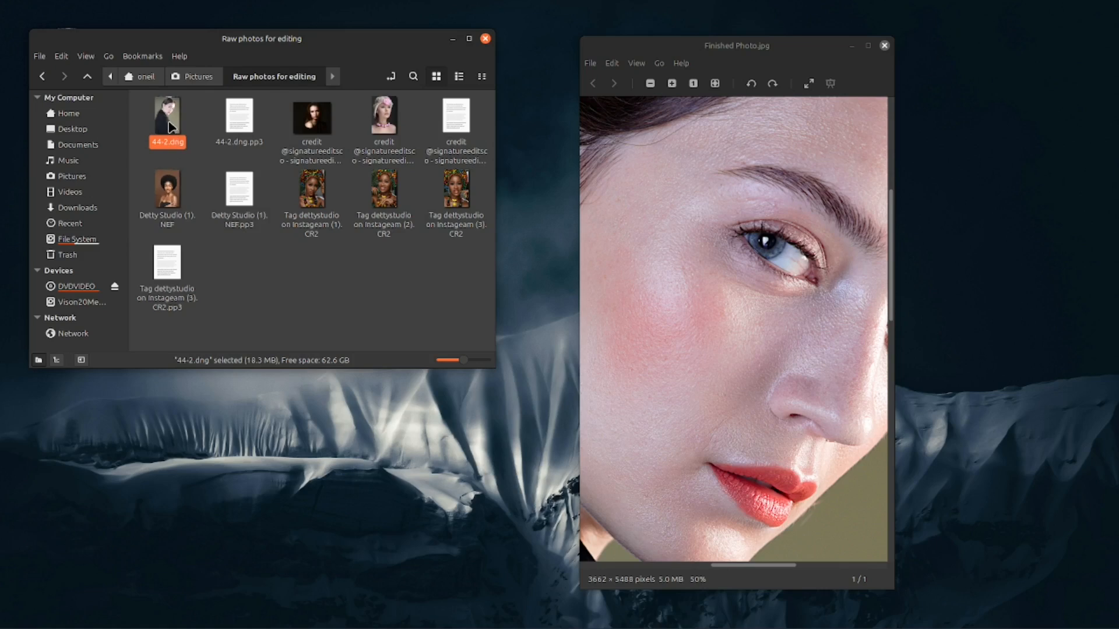
double_click(169, 122)
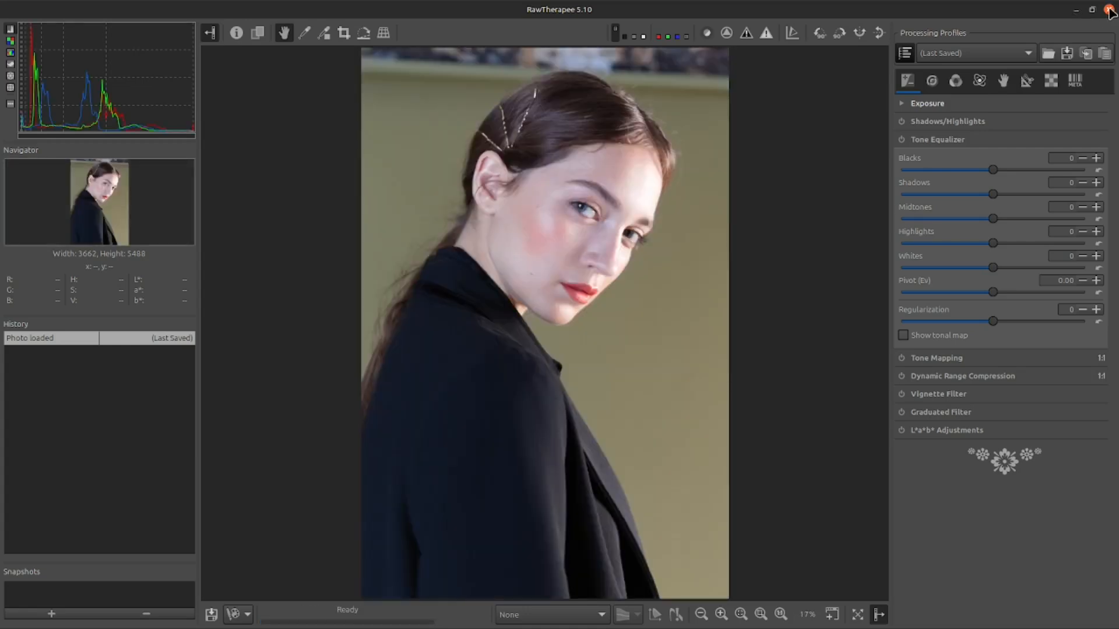
left_click(1110, 12)
right_click(164, 130)
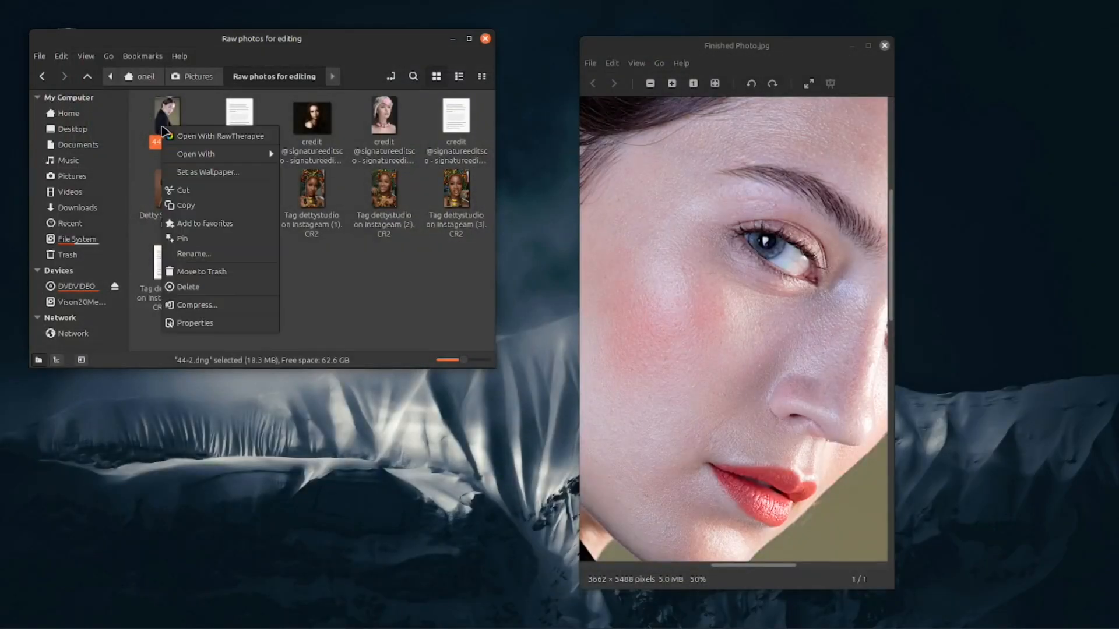
mouse_move(189, 158)
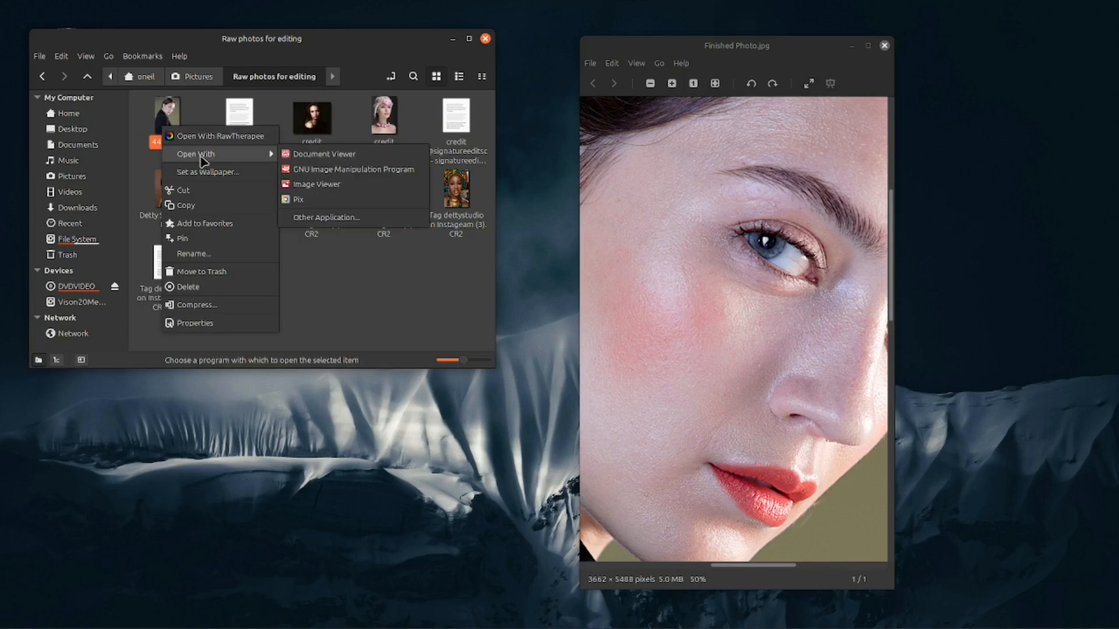
left_click(315, 184)
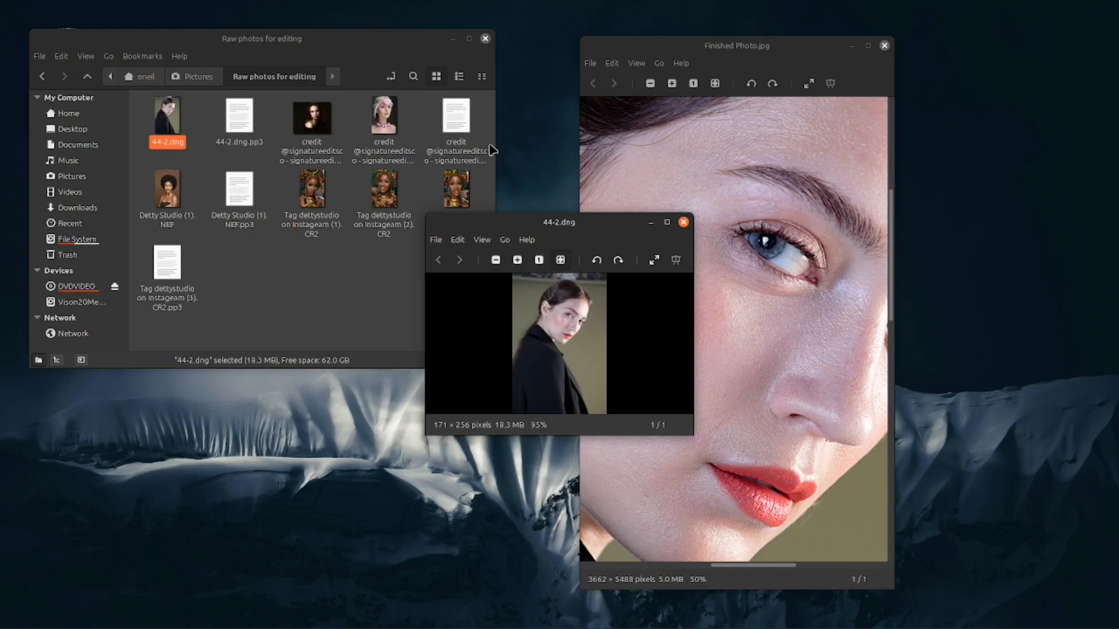
Minimize the file manager, stretch the 44-2.dng window beside the finished photo, and enlarge the raw photo to 500%
left_click(453, 39)
left_click_drag(587, 222, 399, 158)
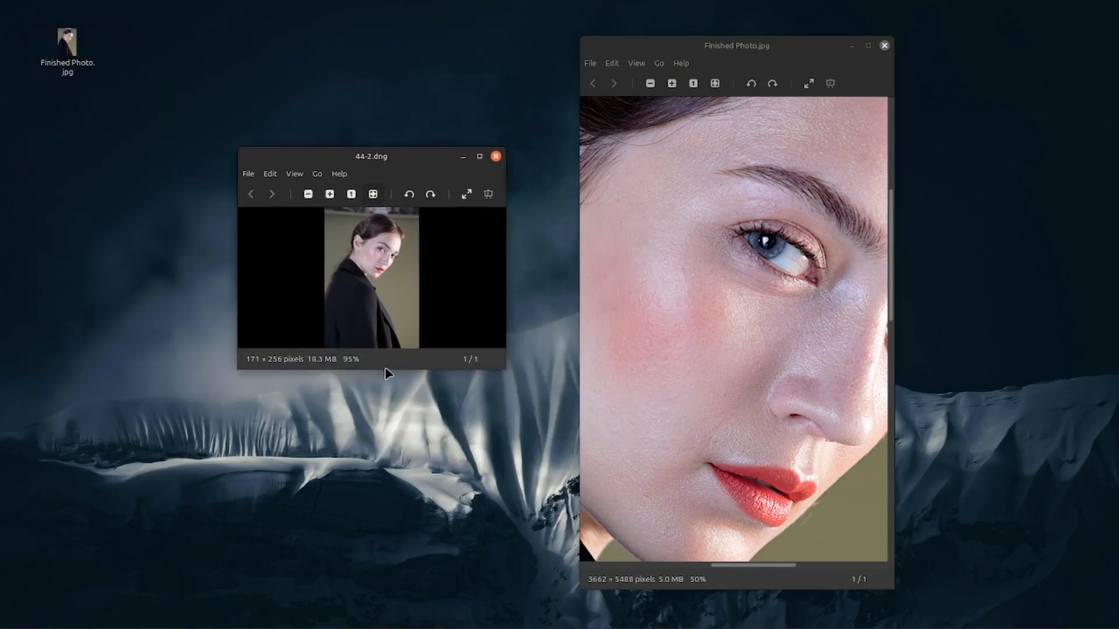
left_click_drag(386, 369, 406, 596)
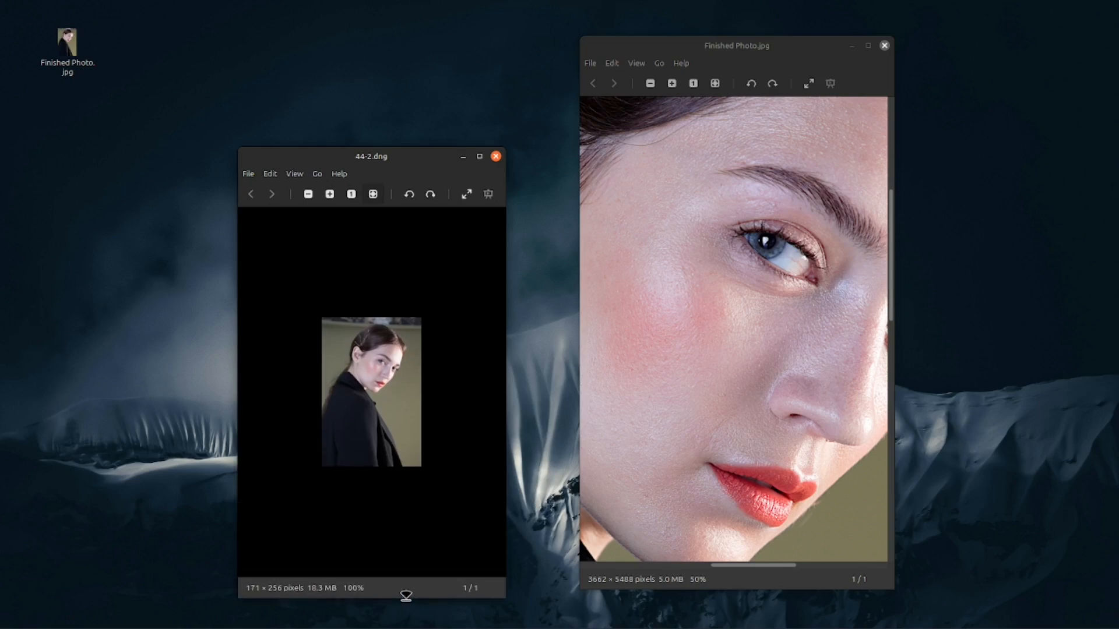
left_click(330, 194)
left_click(330, 194)
left_click(330, 194)
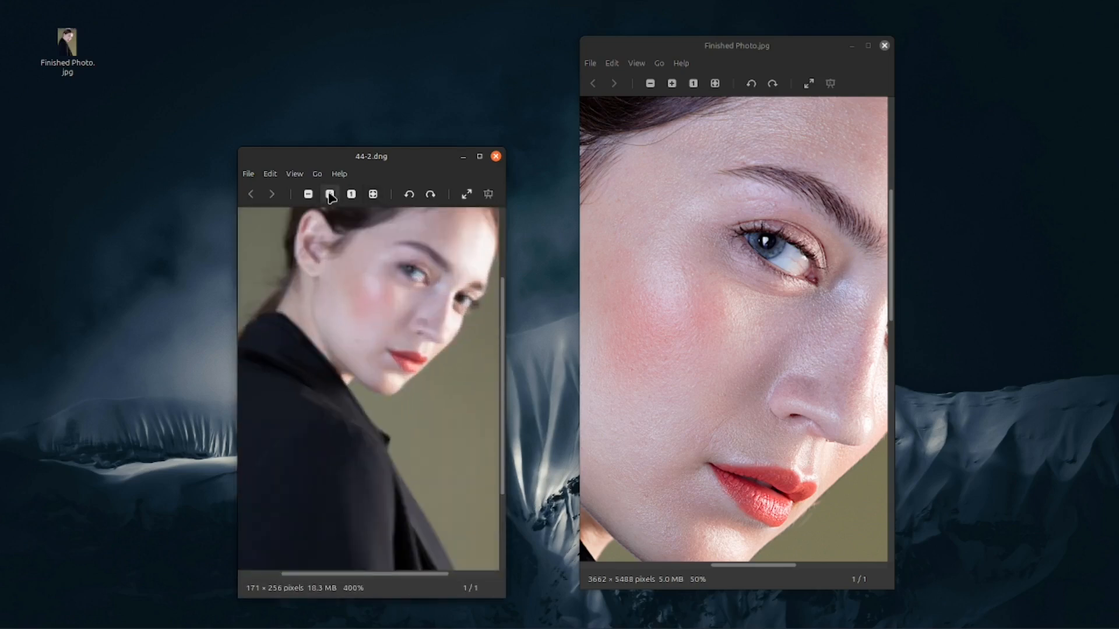
left_click(330, 194)
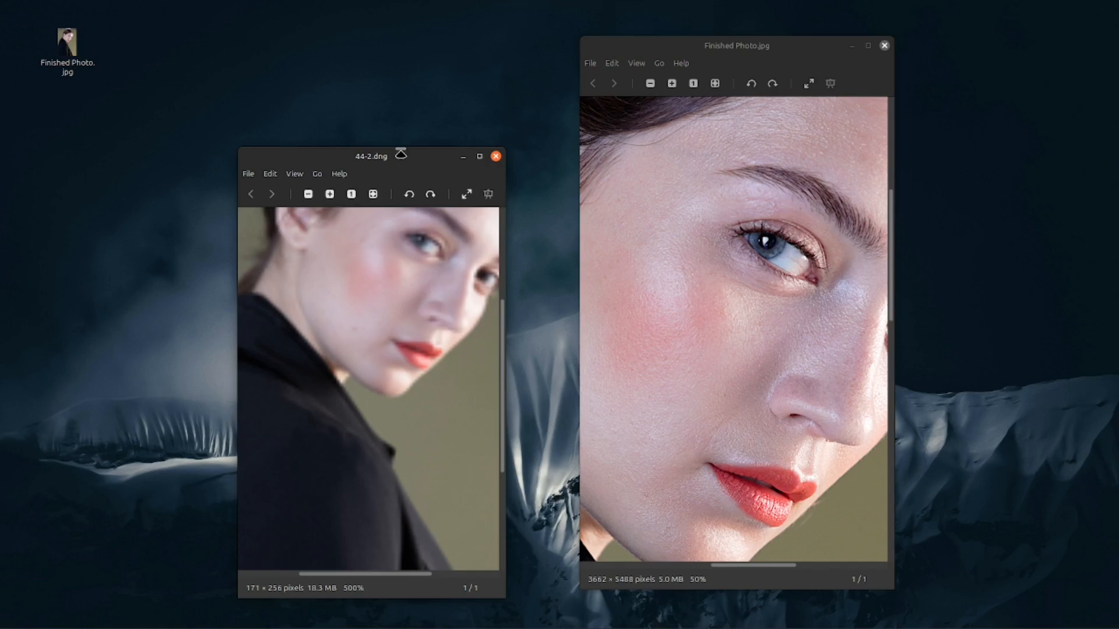
left_click_drag(401, 156, 414, 28)
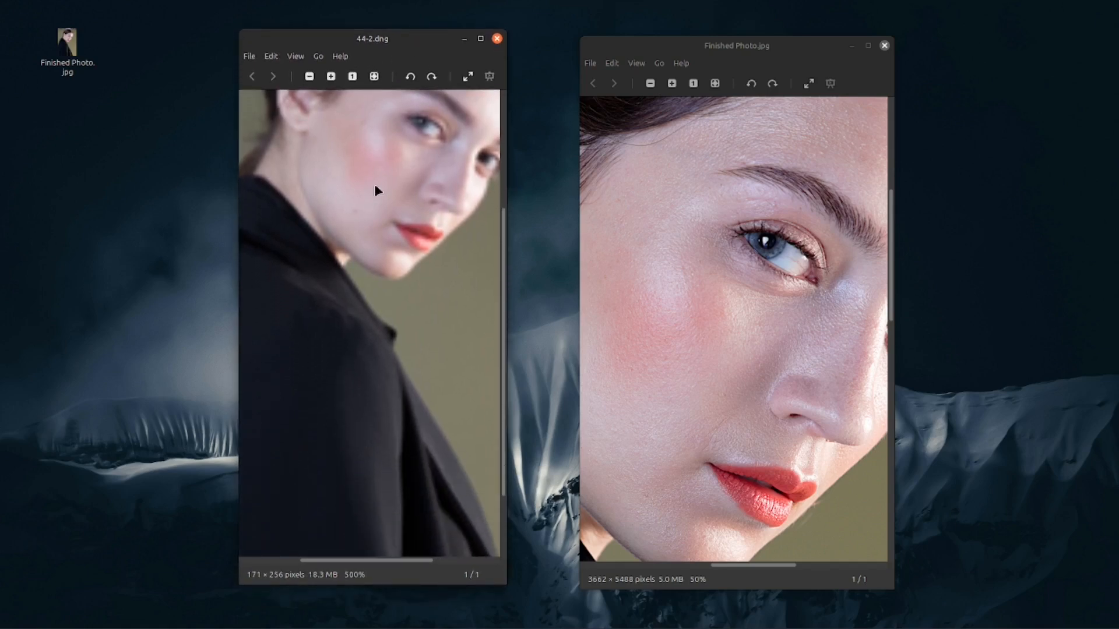
Examine the raw photo's face at closer zoom and full screen, and close the 44-2.dng viewer
left_click_drag(372, 202, 385, 335)
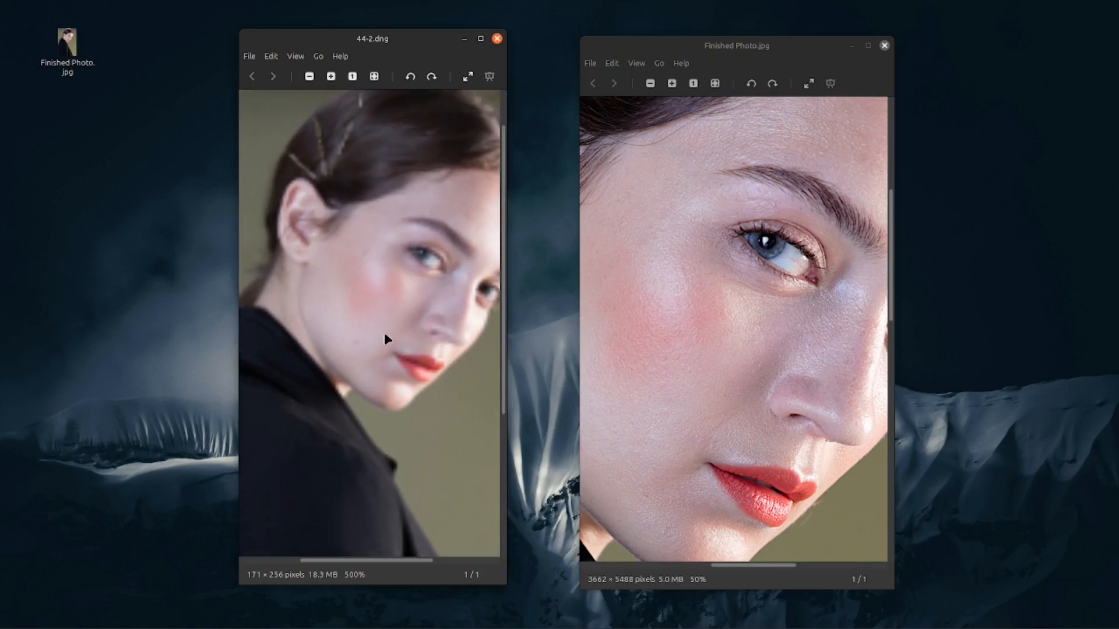
left_click_drag(347, 564, 366, 564)
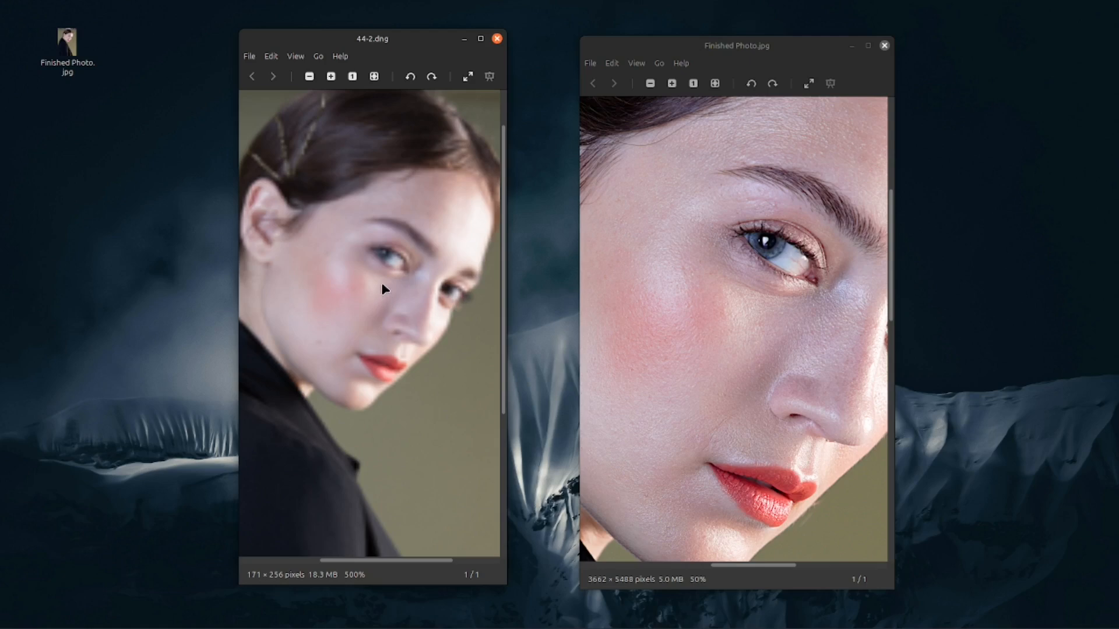
left_click(331, 77)
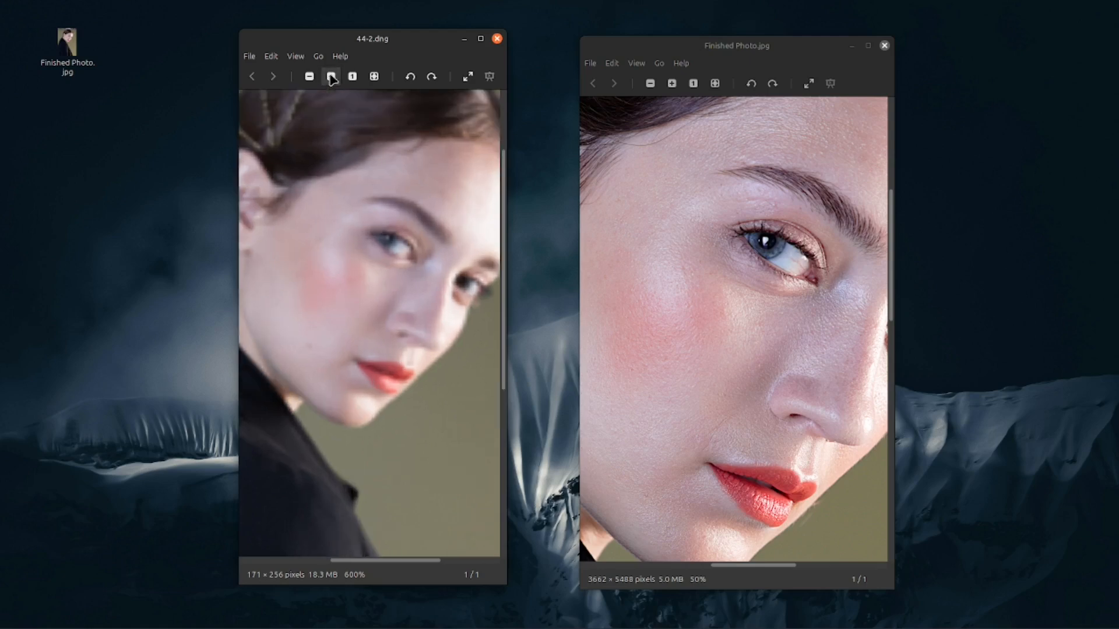
scroll(352, 291, "up", 4)
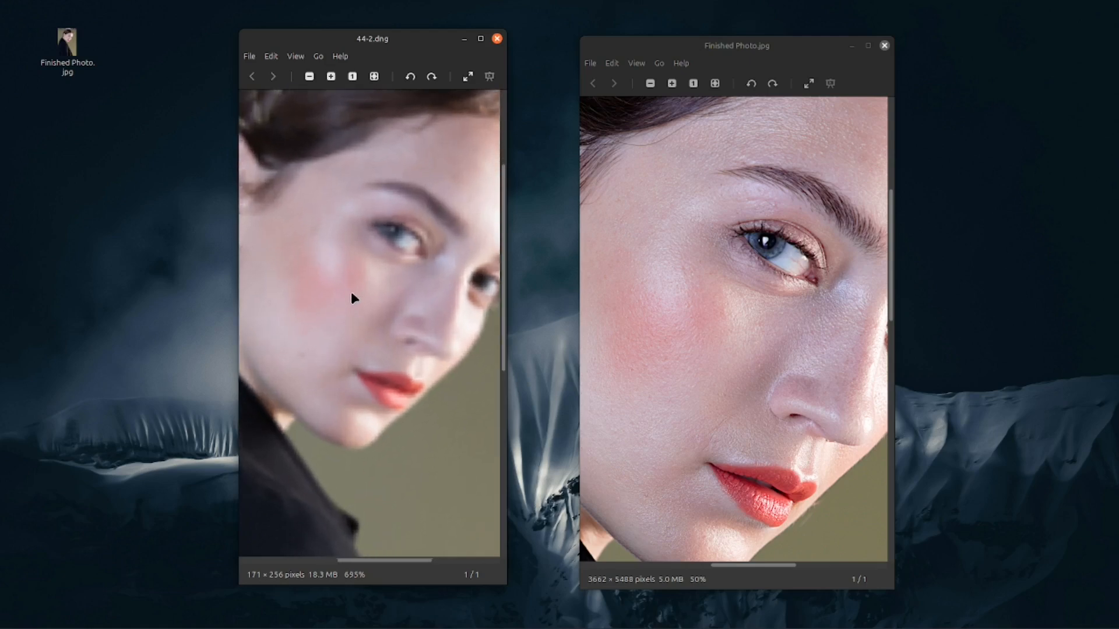
scroll(350, 299, "down", 2)
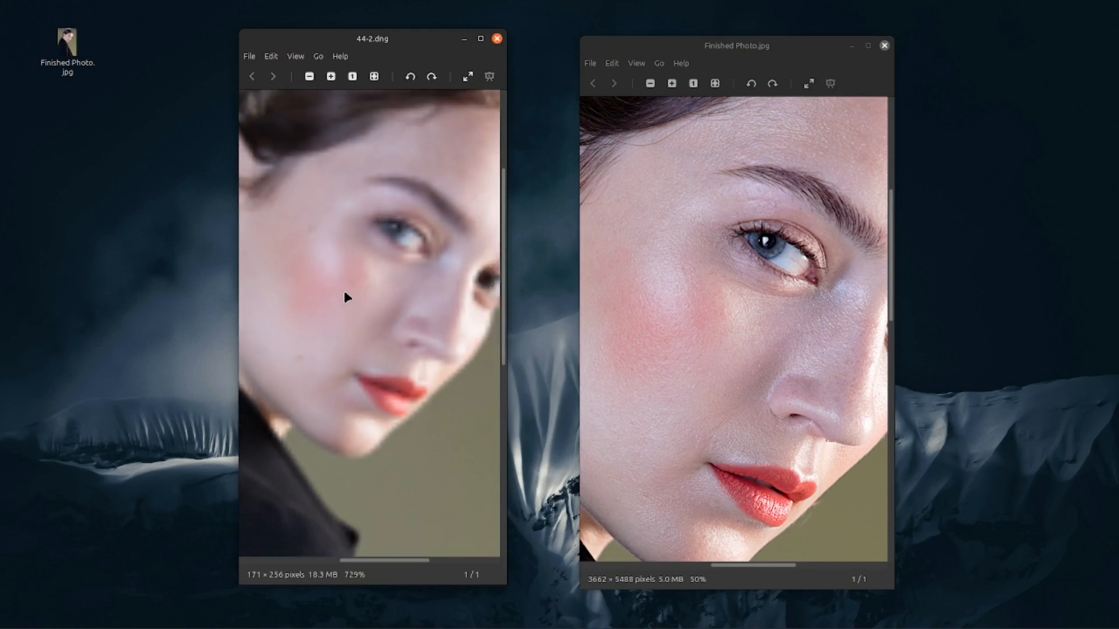
left_click(468, 78)
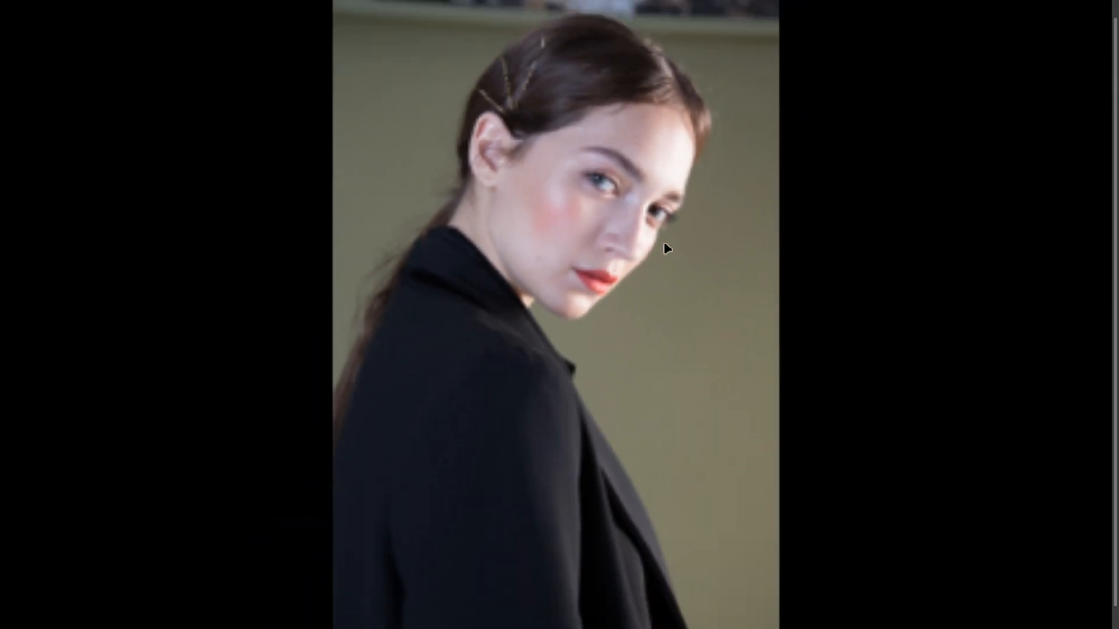
scroll(663, 241, "down", 2)
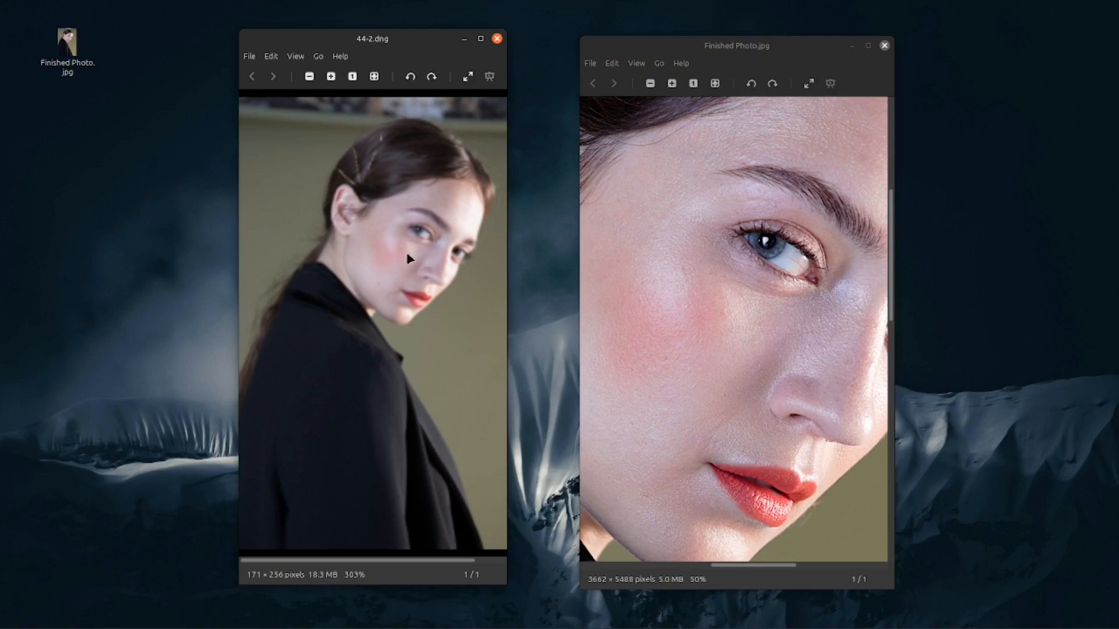
left_click(497, 38)
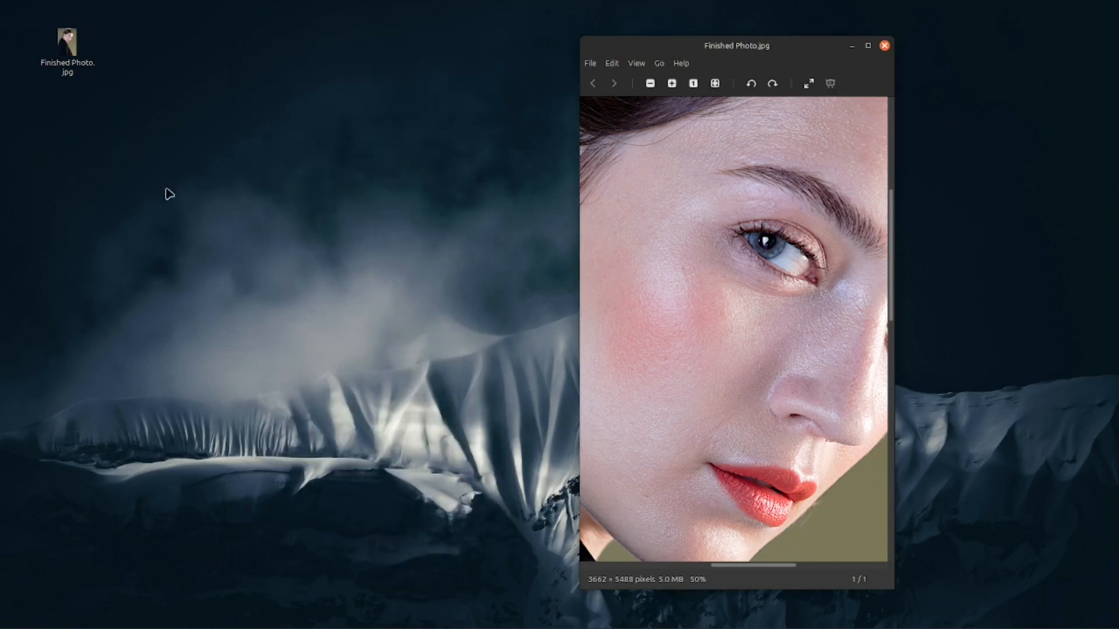
Open 44-2.dng from the raw photos folder in RawTherapee and arrange its window beside Finished Photo.jpg
left_click(44, 618)
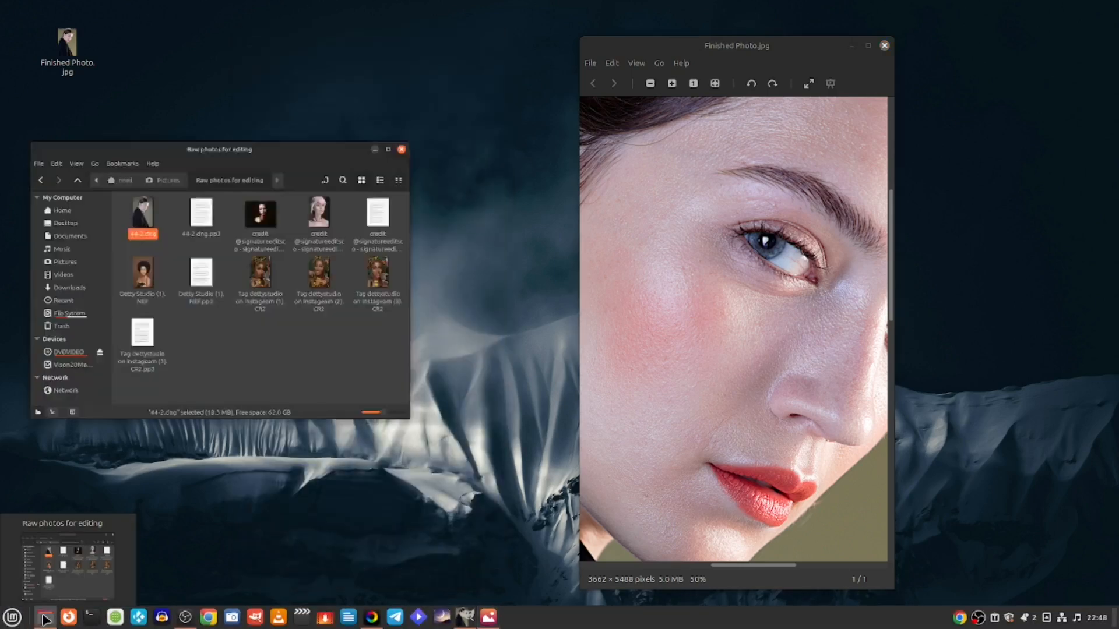
double_click(167, 123)
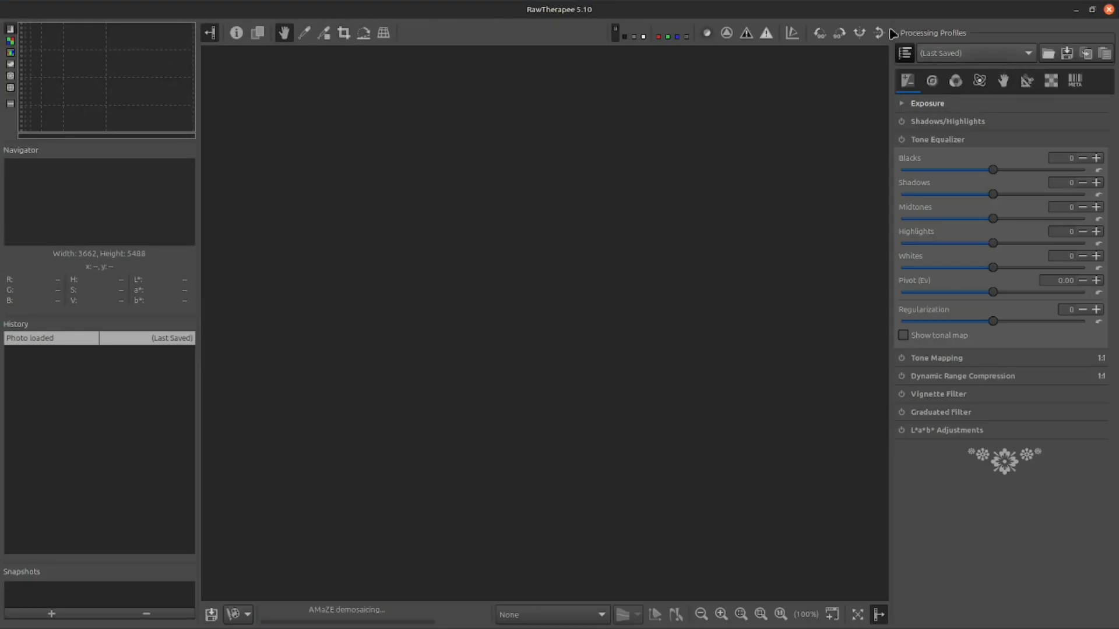
left_click_drag(833, 11, 437, 50)
left_click_drag(802, 48, 946, 38)
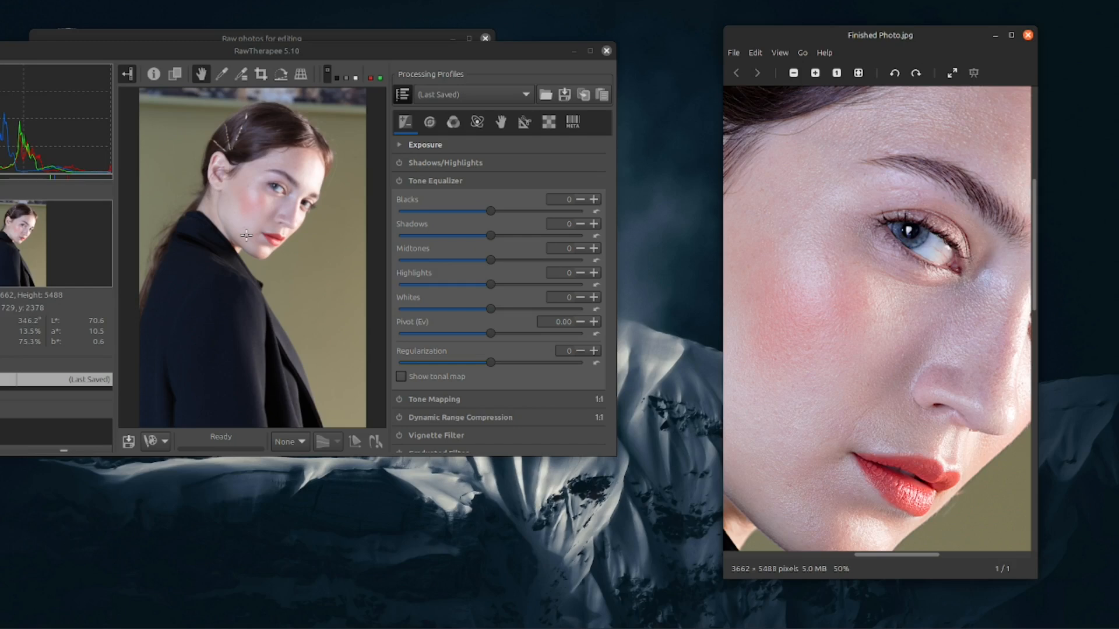
Frame the cheek, eye and lips in the RawTherapee preview and enlarge its window toward the finished photo
scroll(247, 235, "up", 8)
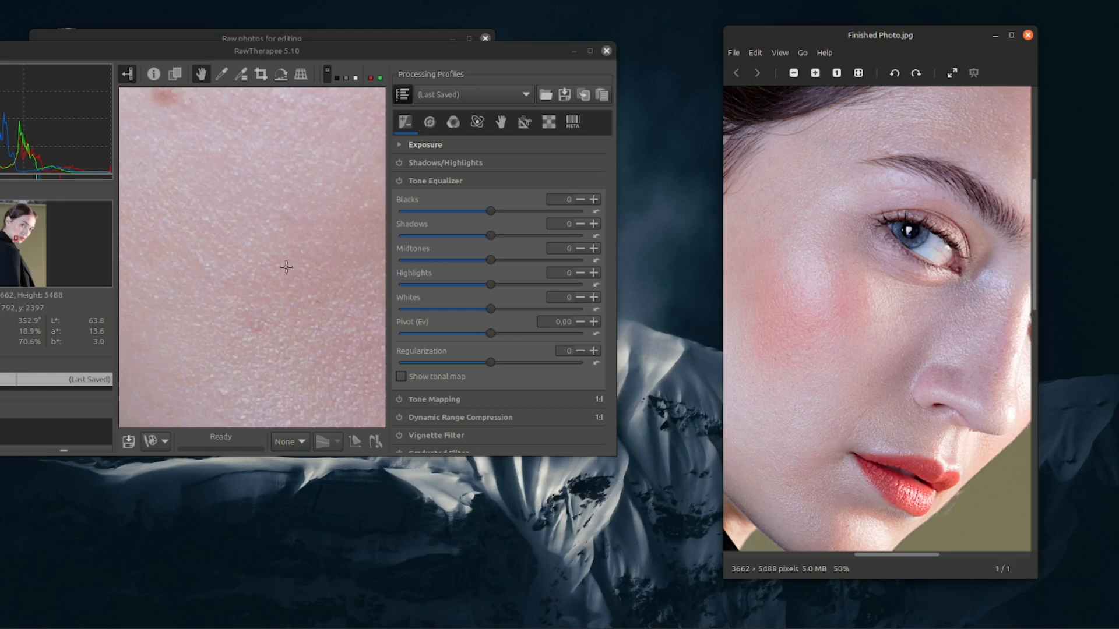
scroll(286, 263, "down", 3)
left_click_drag(294, 242, 252, 299)
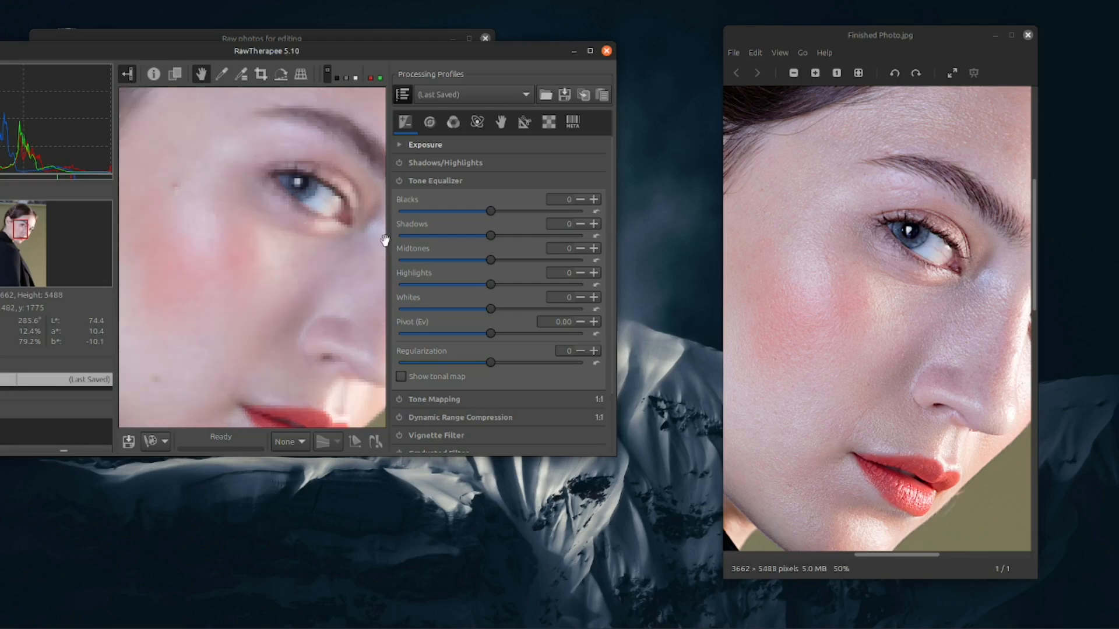
left_click_drag(385, 240, 318, 282)
scroll(300, 286, "up", 4)
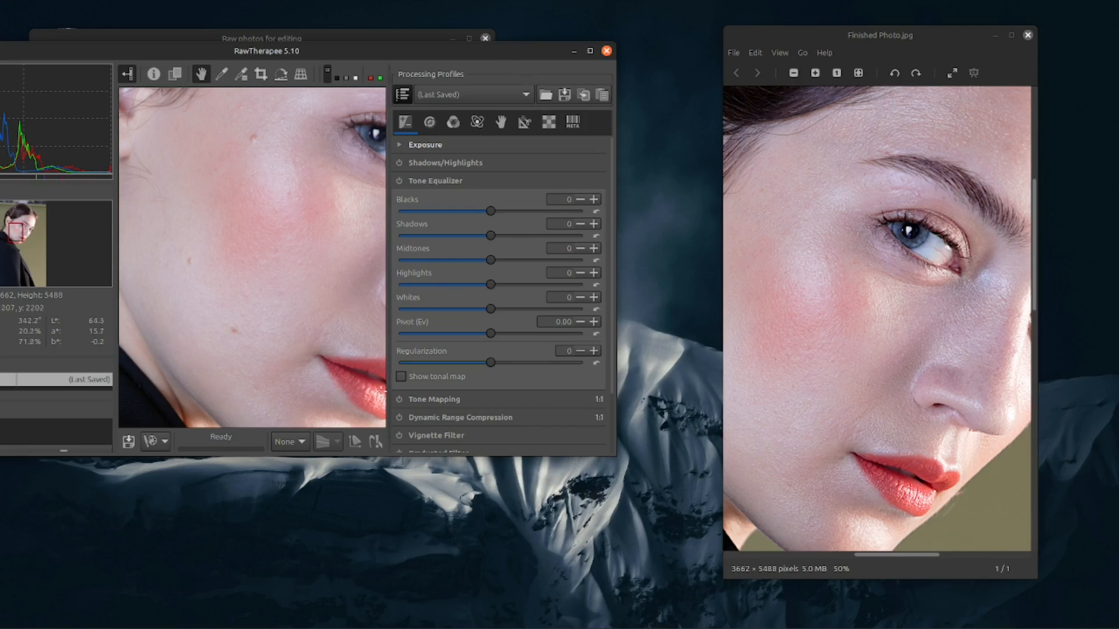
left_click_drag(368, 457, 376, 600)
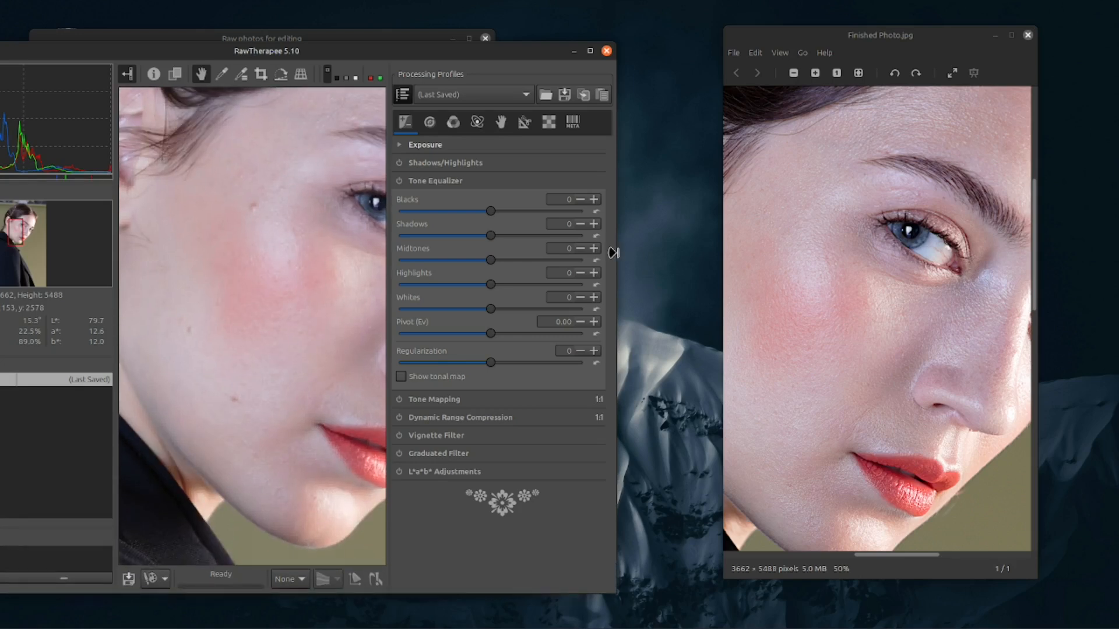
left_click_drag(613, 252, 704, 257)
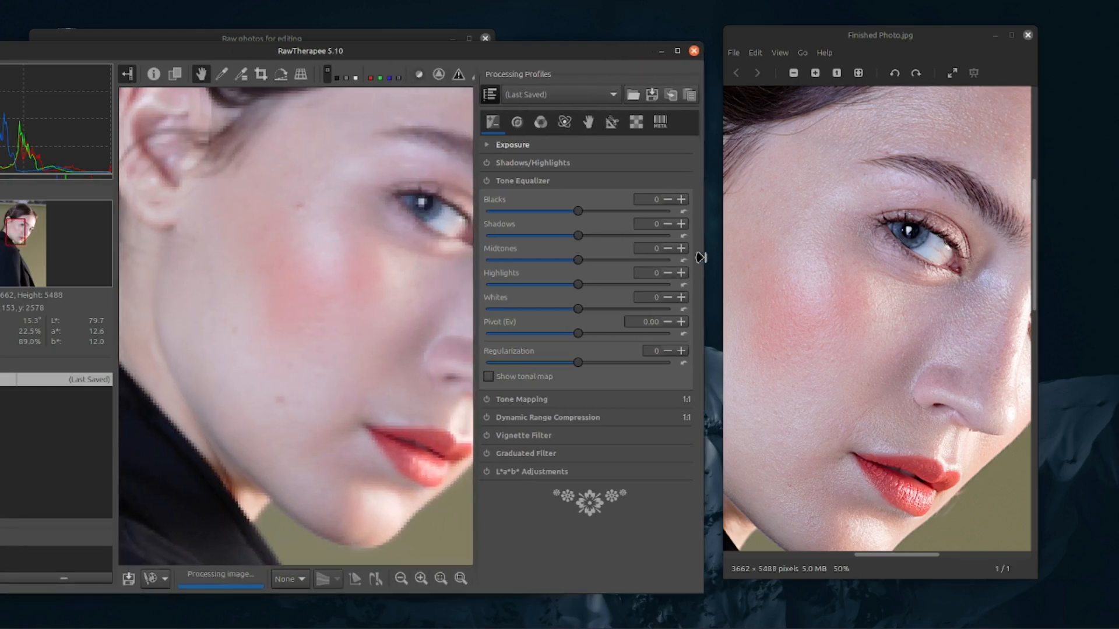
scroll(368, 382, "up", 1)
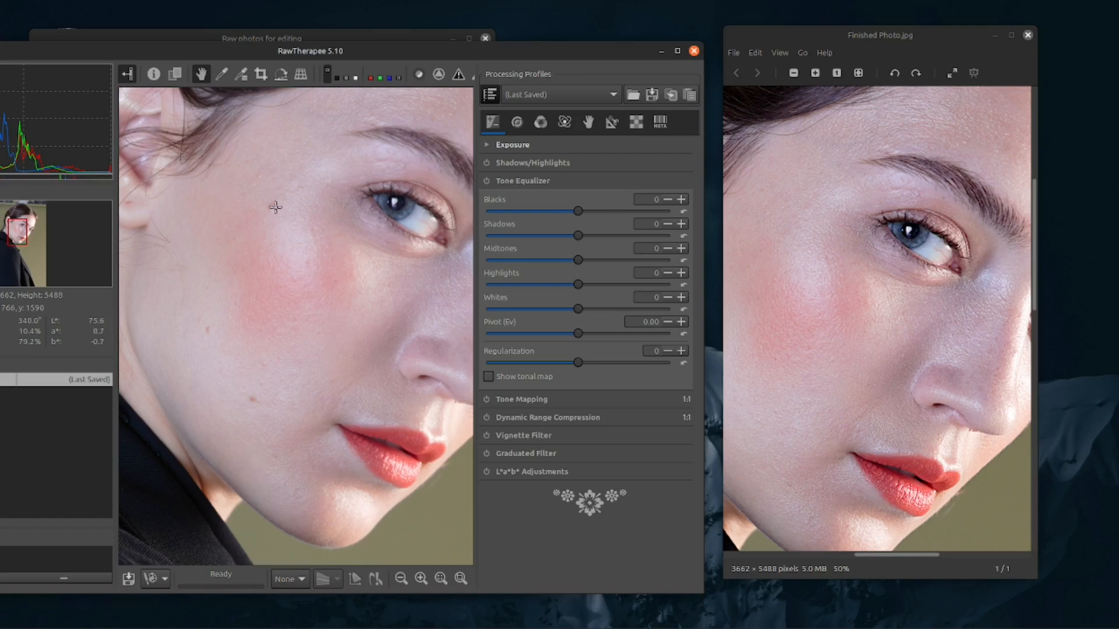
Compare the forehead, eyes, cheek and lips side by side in the raw and finished photos
left_click_drag(362, 330, 302, 367)
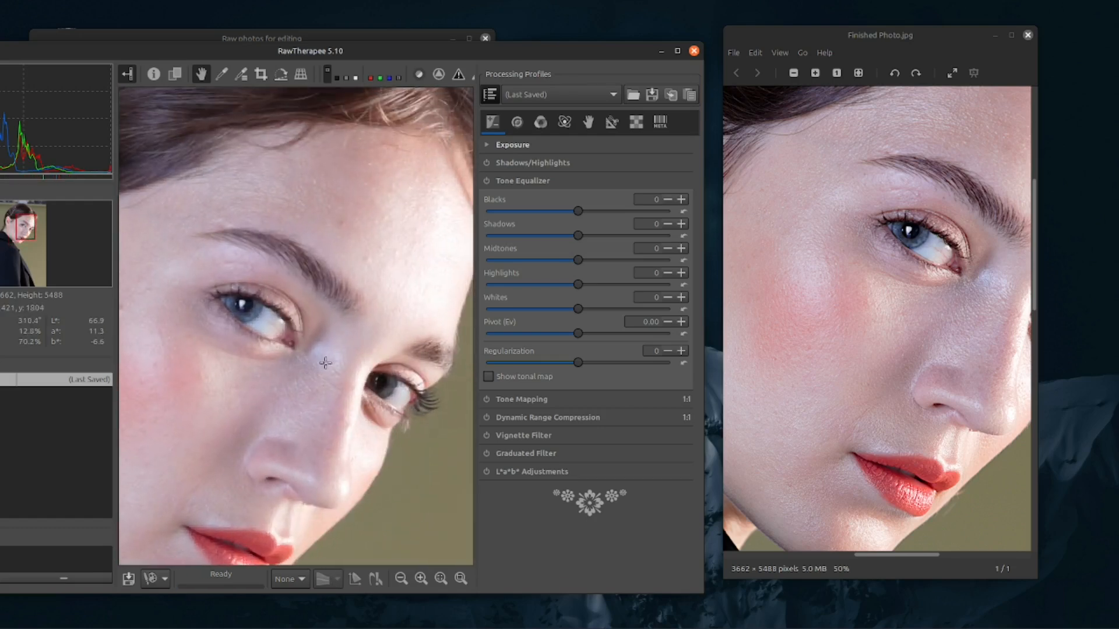
left_click_drag(904, 313, 784, 396)
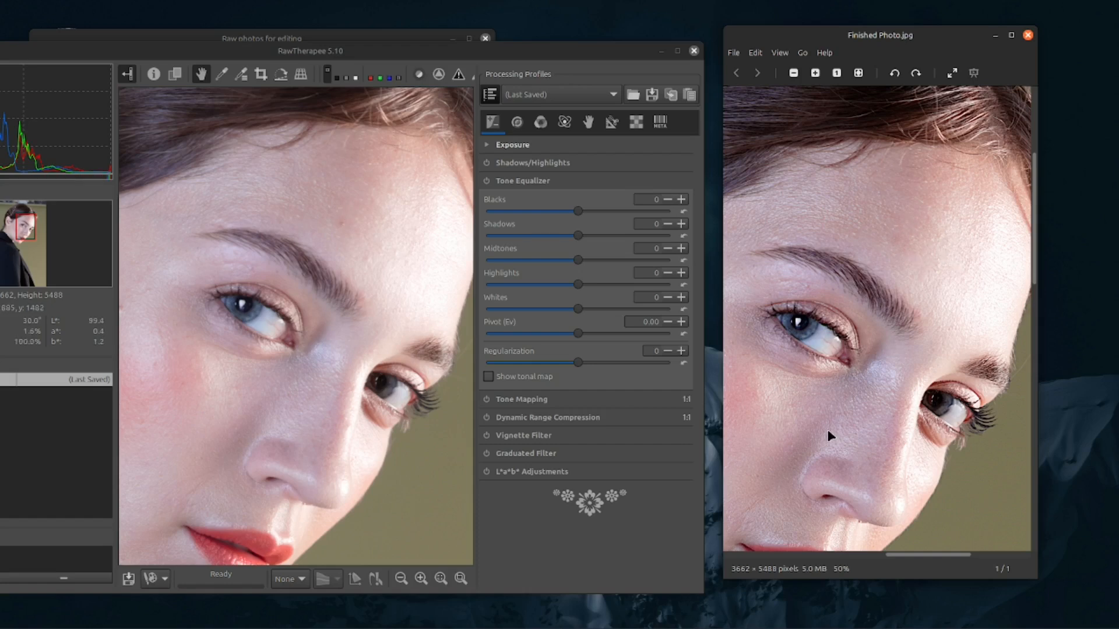
left_click_drag(836, 443, 1017, 304)
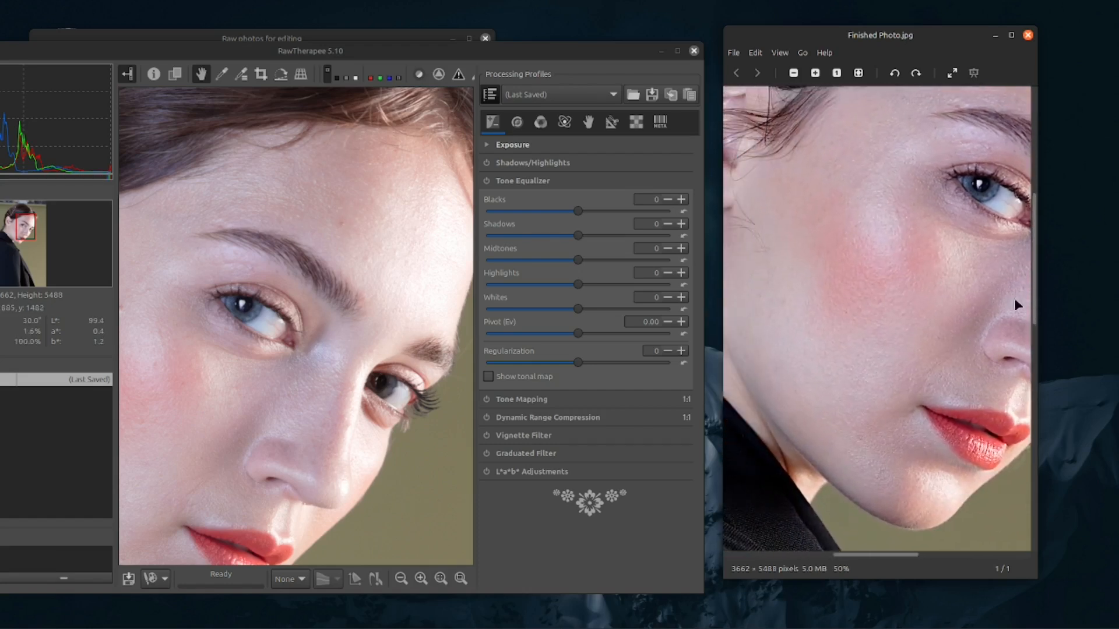
left_click_drag(826, 338, 789, 375)
left_click(250, 392)
left_click_drag(250, 392, 279, 443)
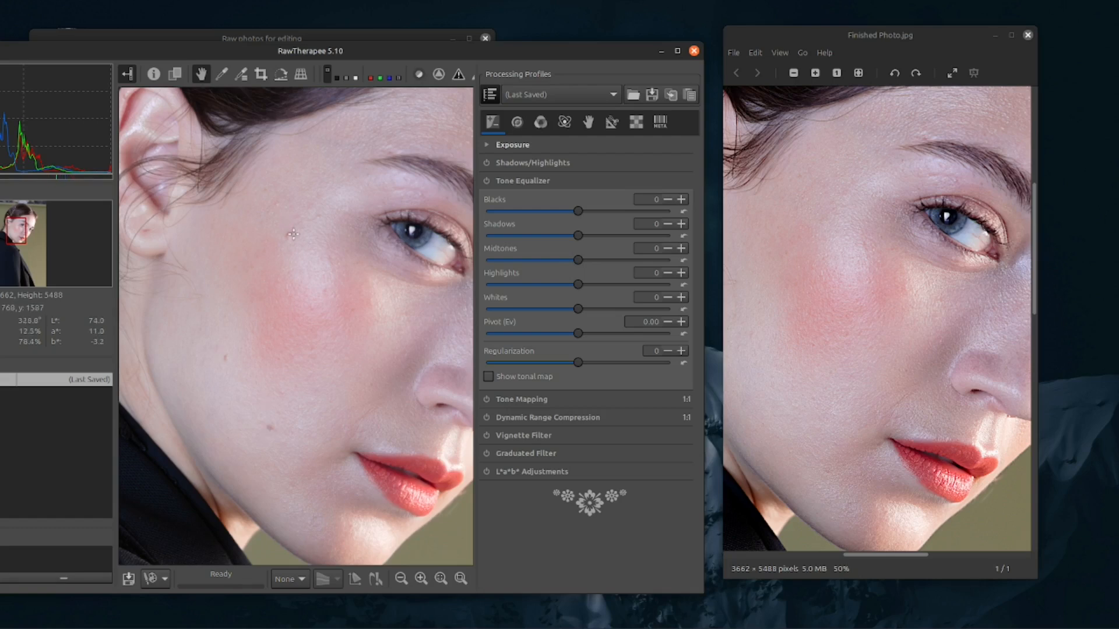
left_click_drag(882, 303, 859, 345)
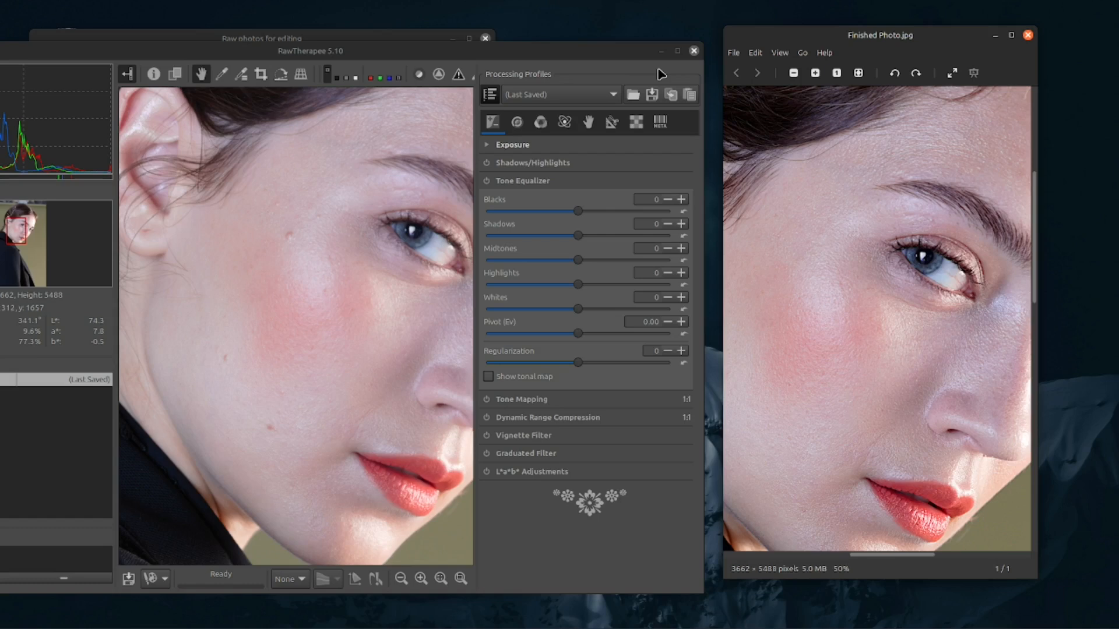
Close RawTherapee, the raw photos folder and the finished photo's viewer, and return to GIMP
left_click(693, 52)
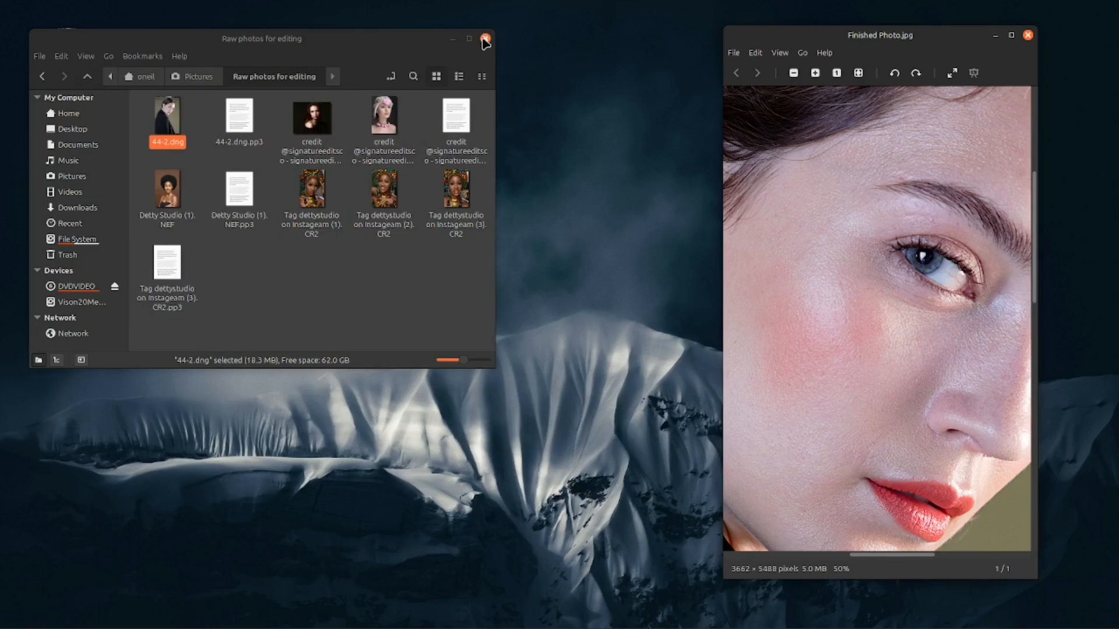
left_click(485, 39)
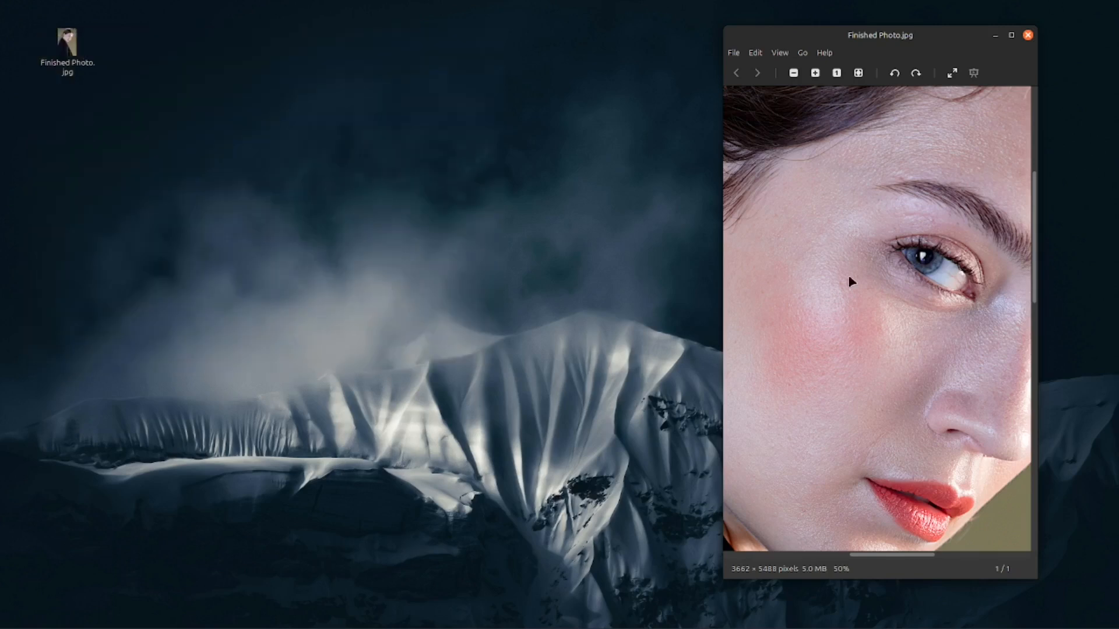
left_click(1028, 36)
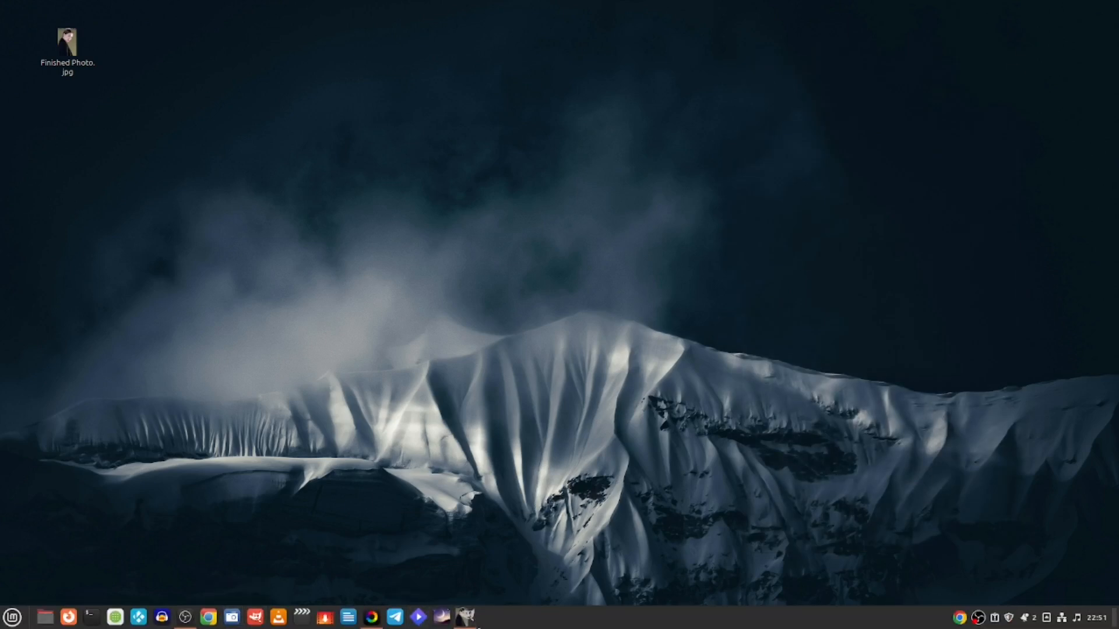
left_click(469, 619)
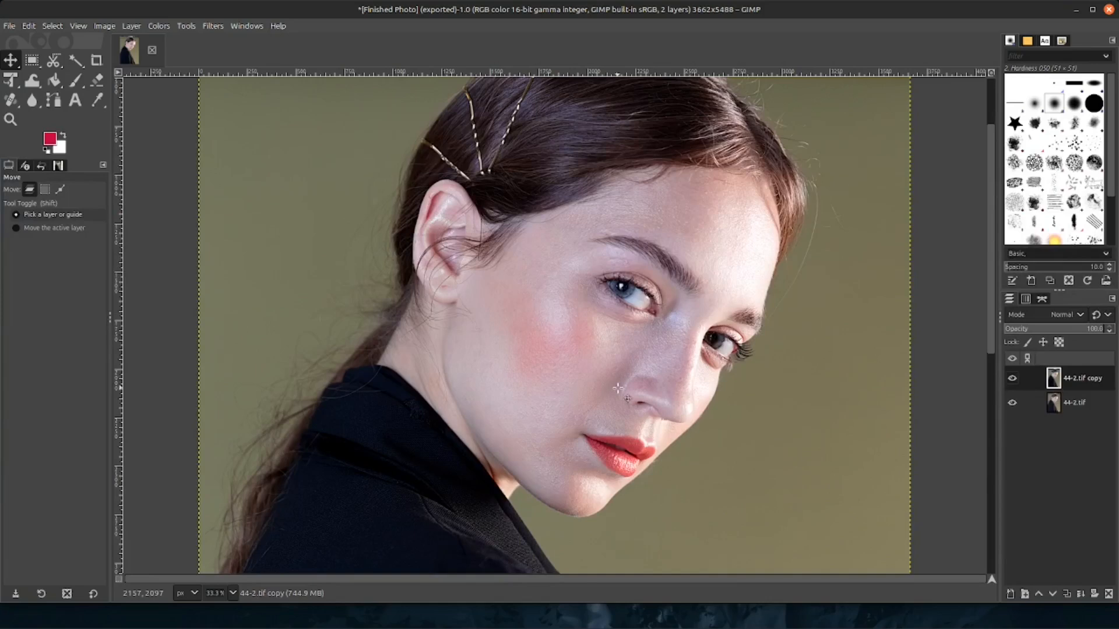